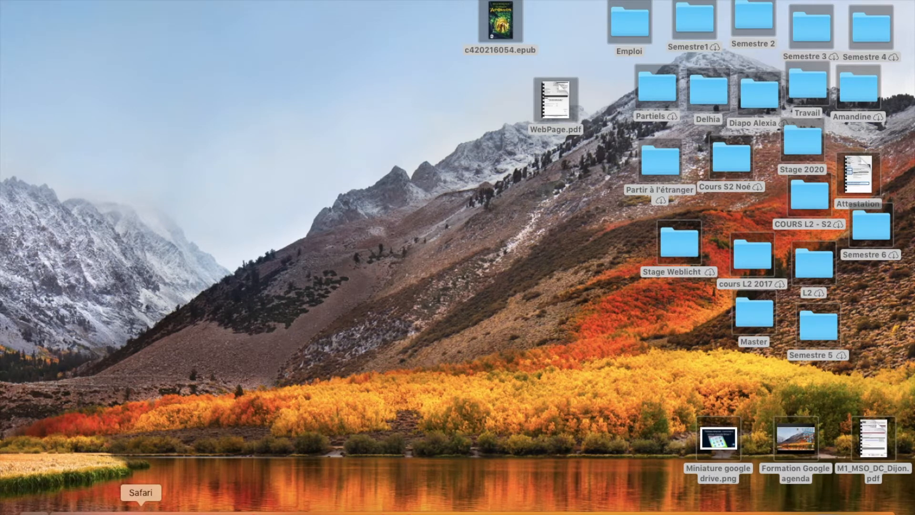
Open Safari in full screen and load the Canva home page
left_click(141, 511)
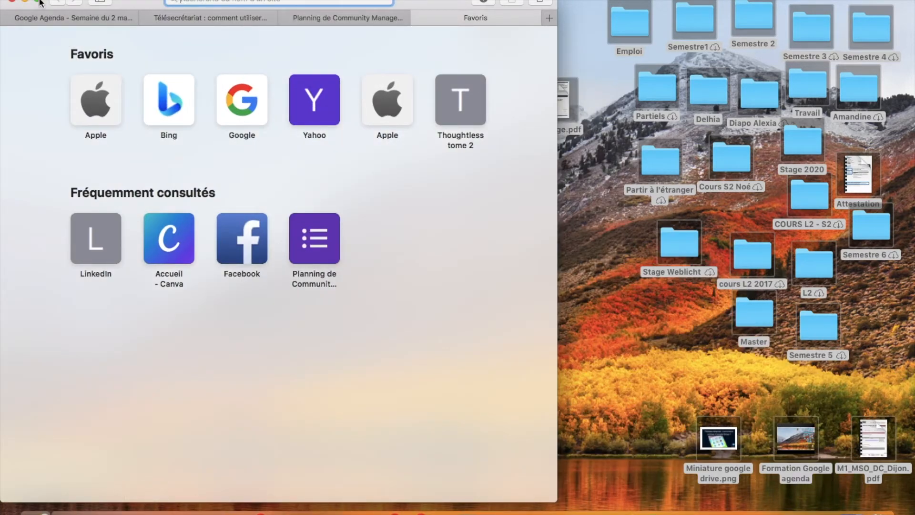
left_click(39, 2)
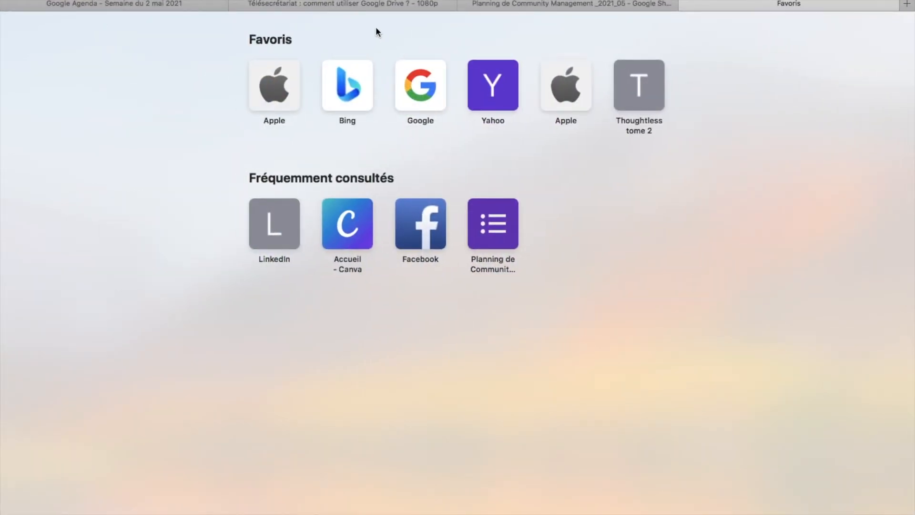
type("c")
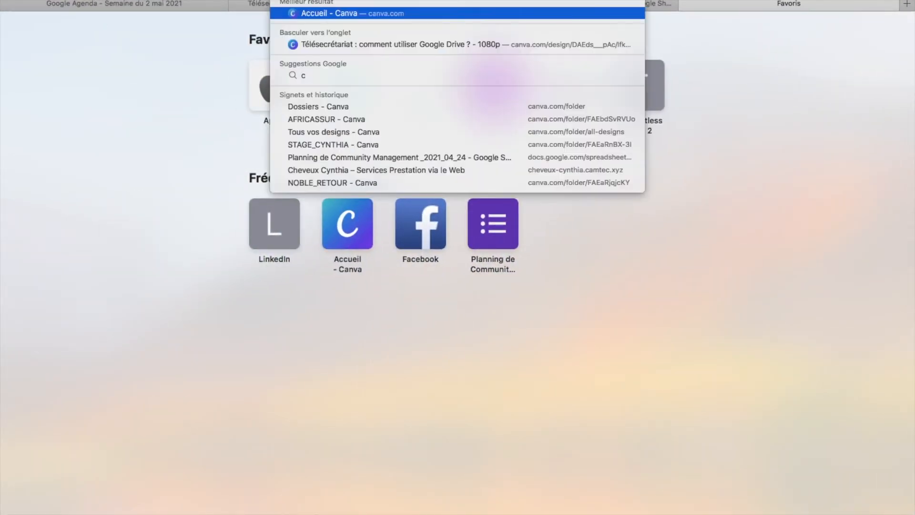
key("Return")
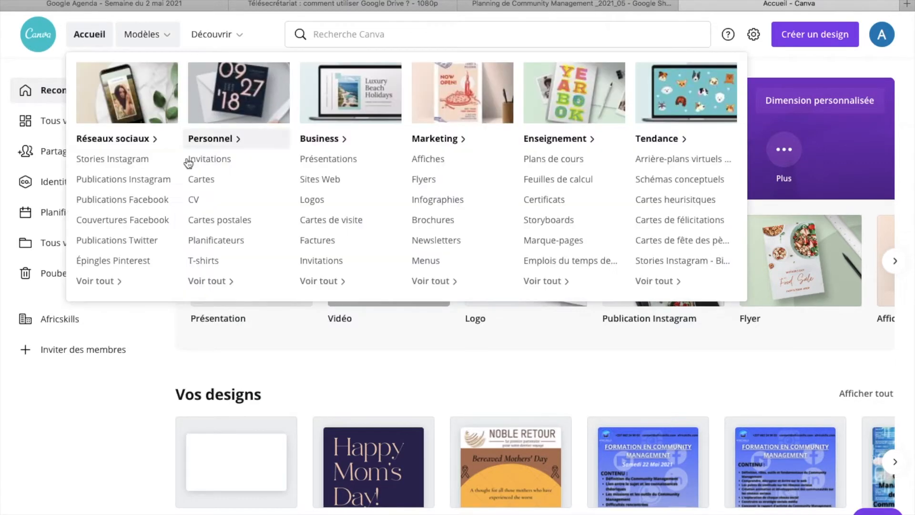
Browse the suggested design types for Présentations, Réseaux sociaux, Vidéo and Impressions on the home page
mouse_move(2, 193)
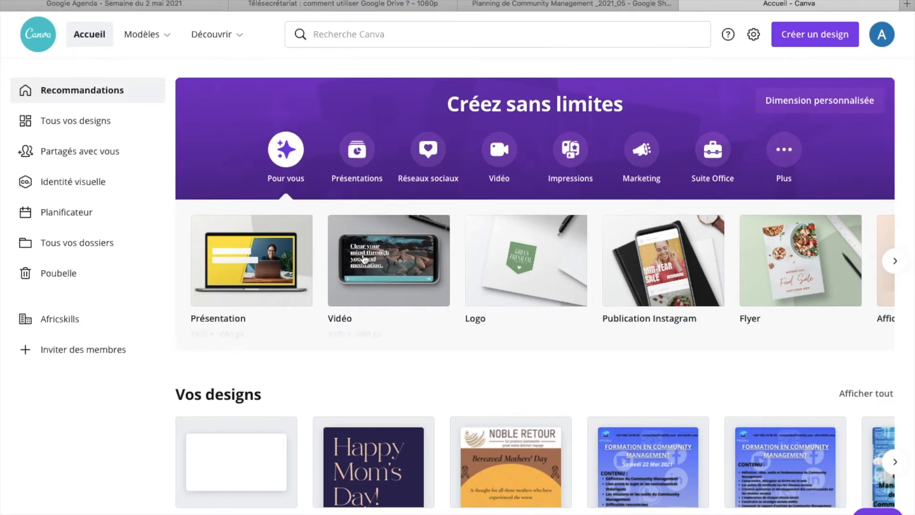
left_click(368, 166)
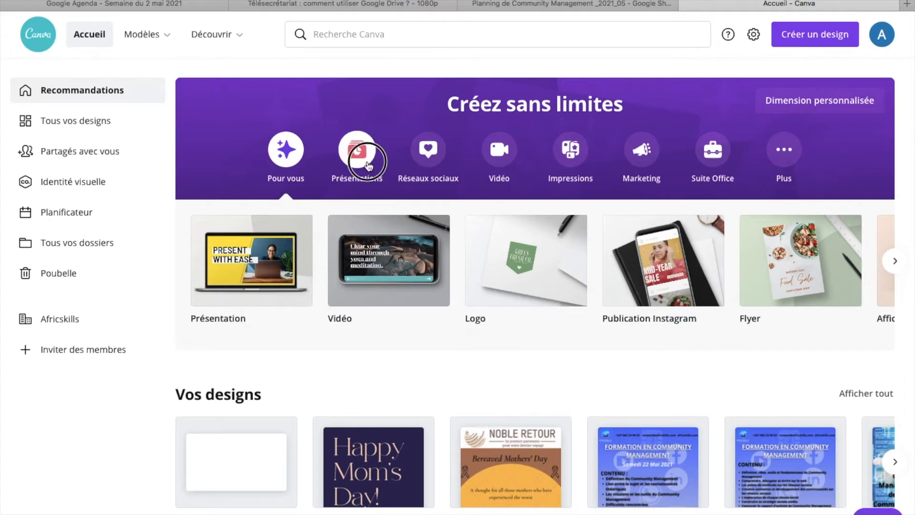
left_click(420, 156)
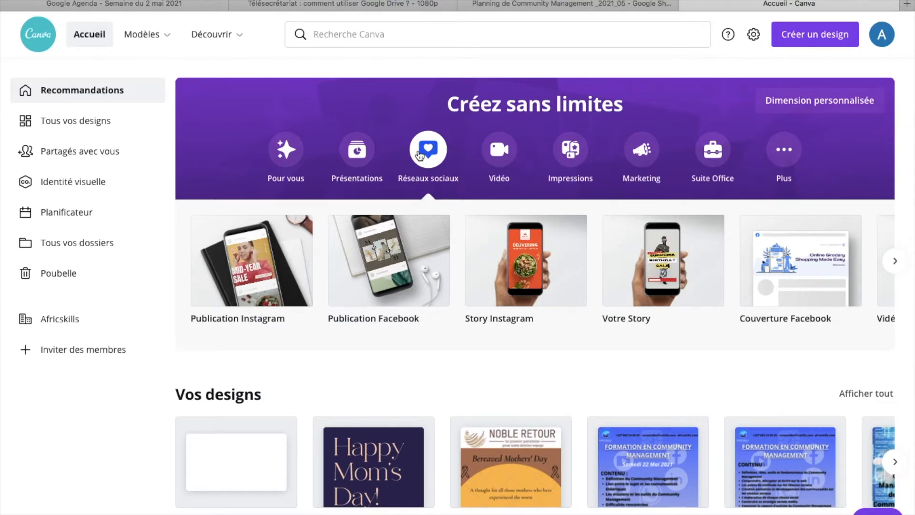
left_click(497, 144)
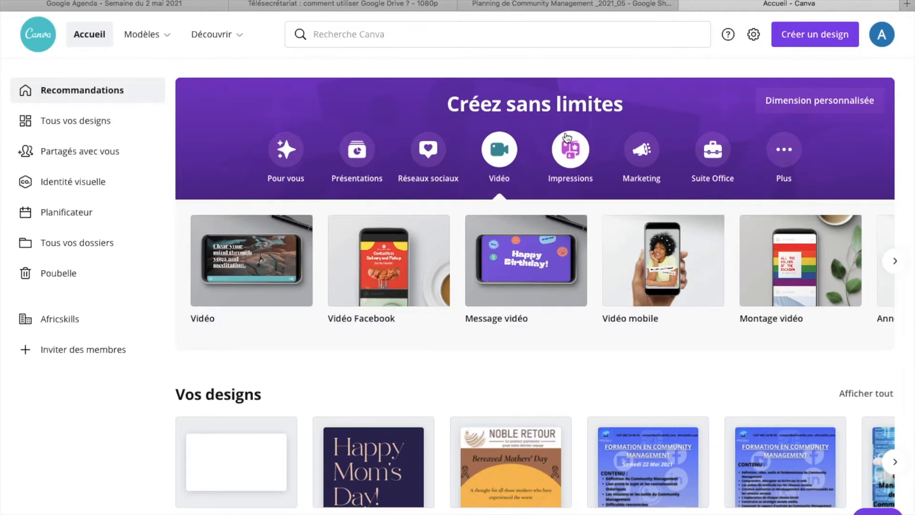
left_click(570, 149)
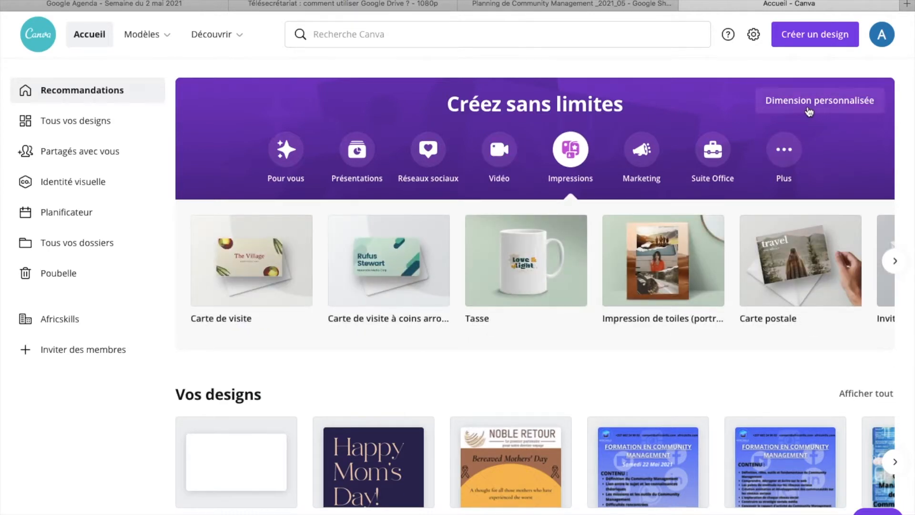
Look through all of the account's own designs and the designs shared with it
left_click(108, 123)
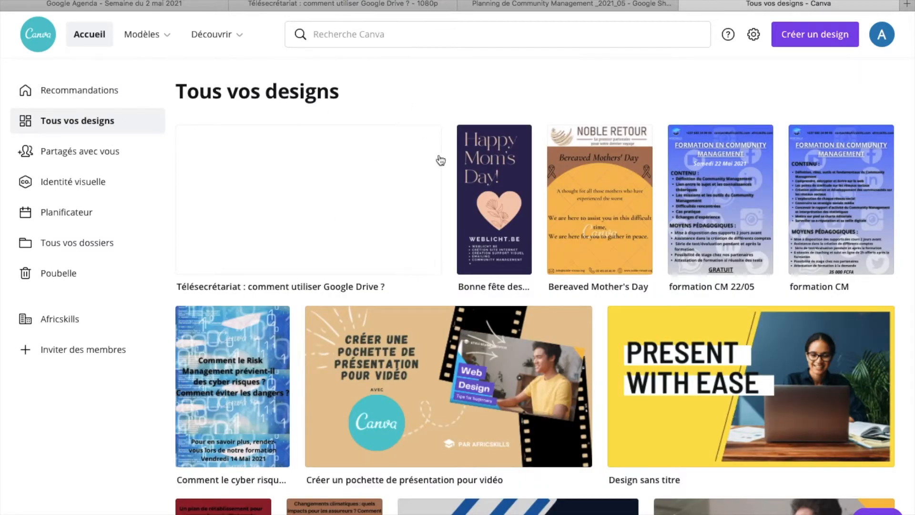
scroll(404, 243, "down", 5)
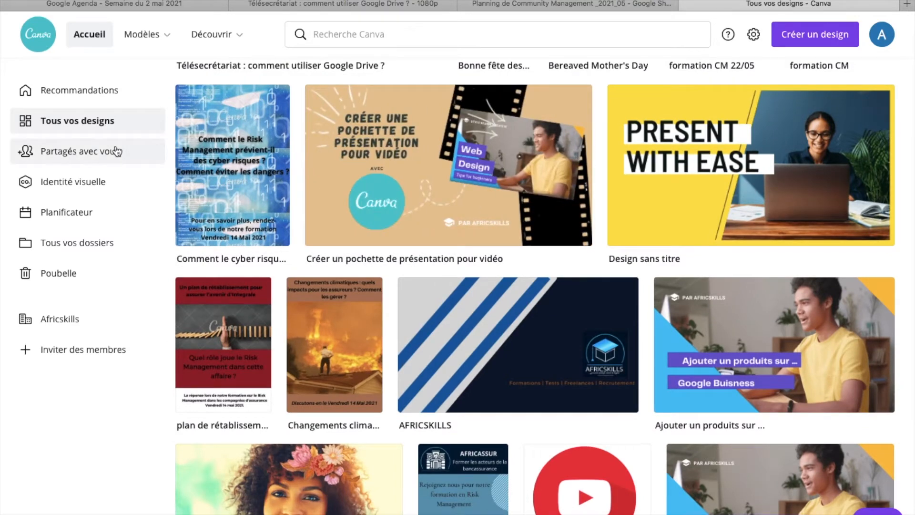
left_click(117, 151)
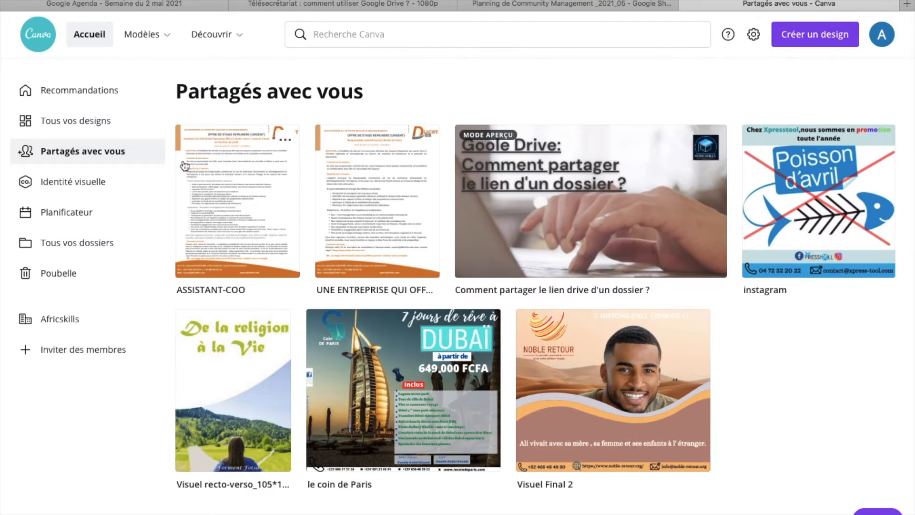
Open the brand identity page, dismiss its introduction and examine the ready-made colour palettes
left_click(89, 186)
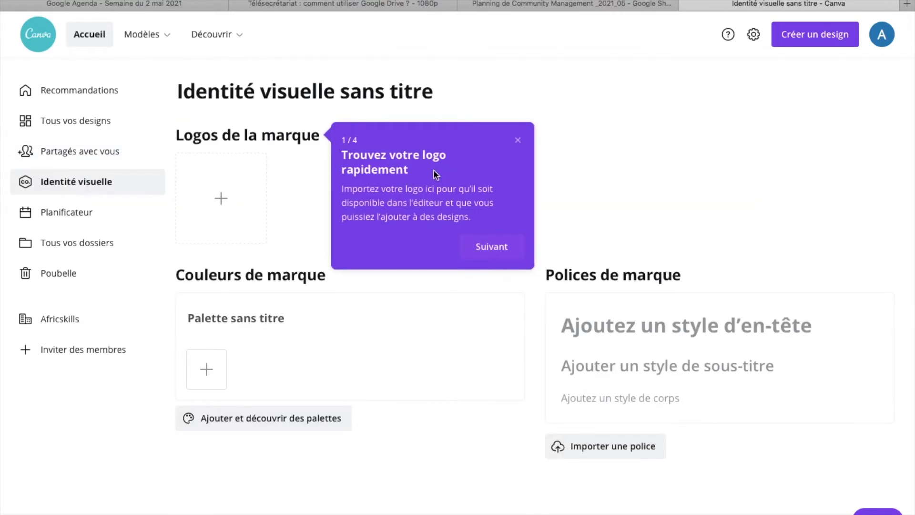
left_click(518, 141)
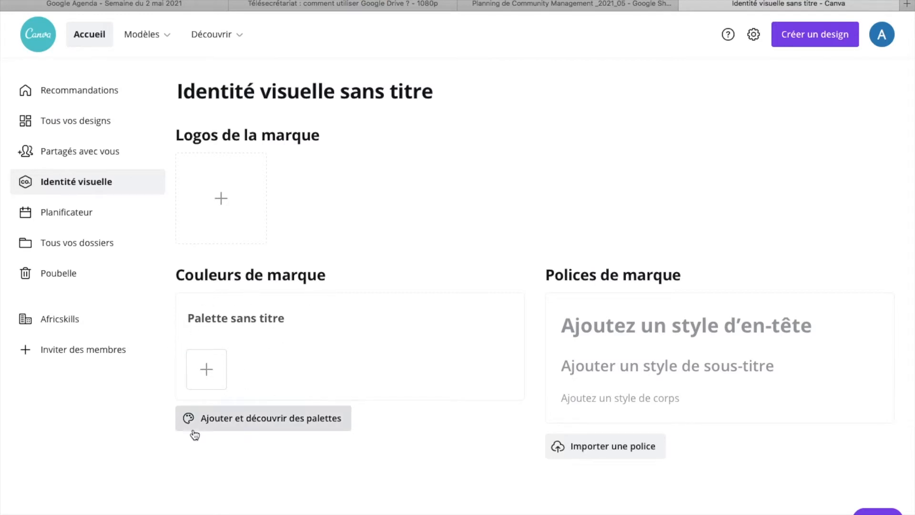
left_click(275, 419)
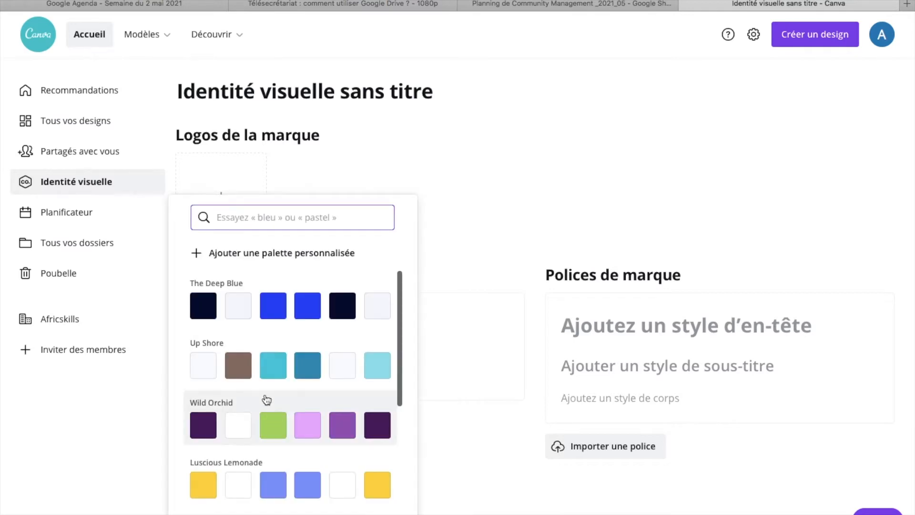
left_click(442, 268)
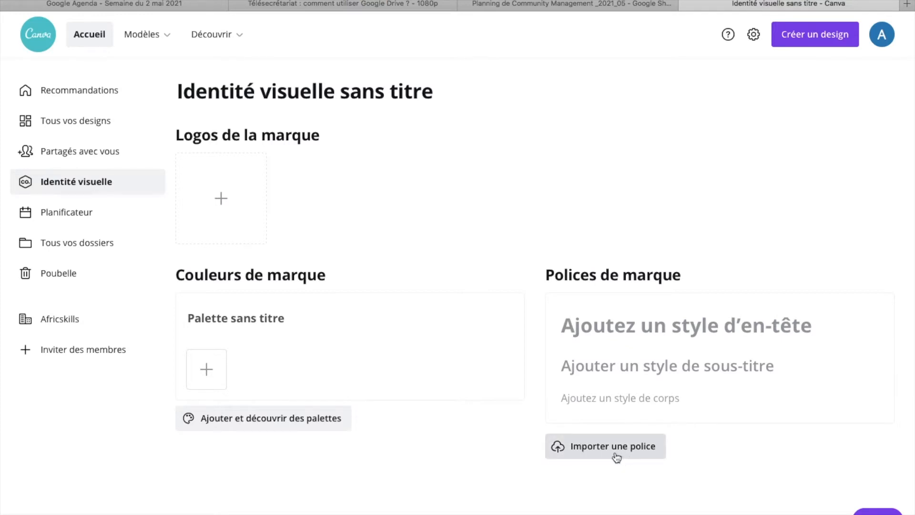
Open the content planner and examine the days of the May 2021 calendar
left_click(82, 212)
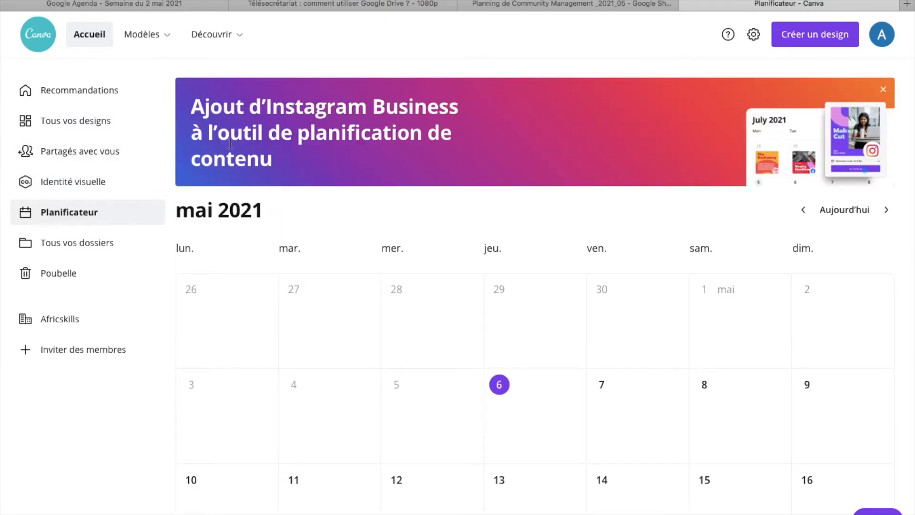
scroll(510, 302, "down", 1)
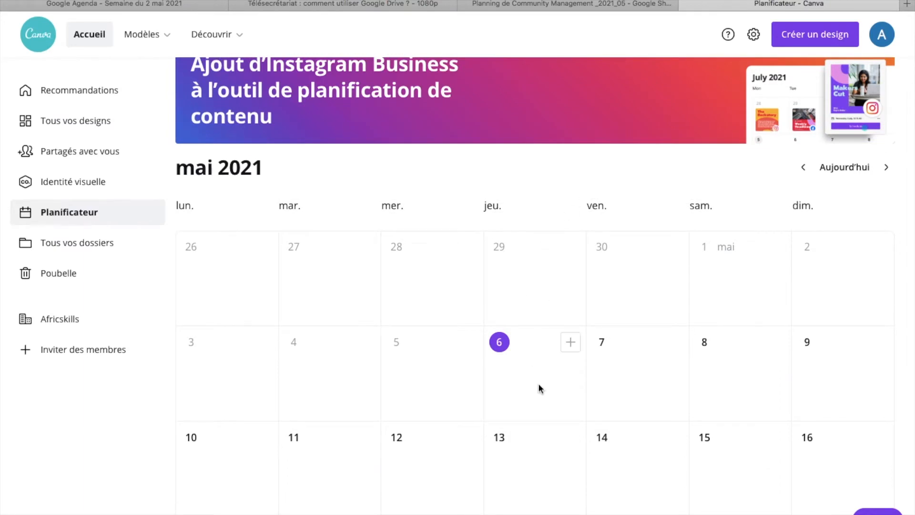
mouse_move(568, 344)
mouse_move(659, 333)
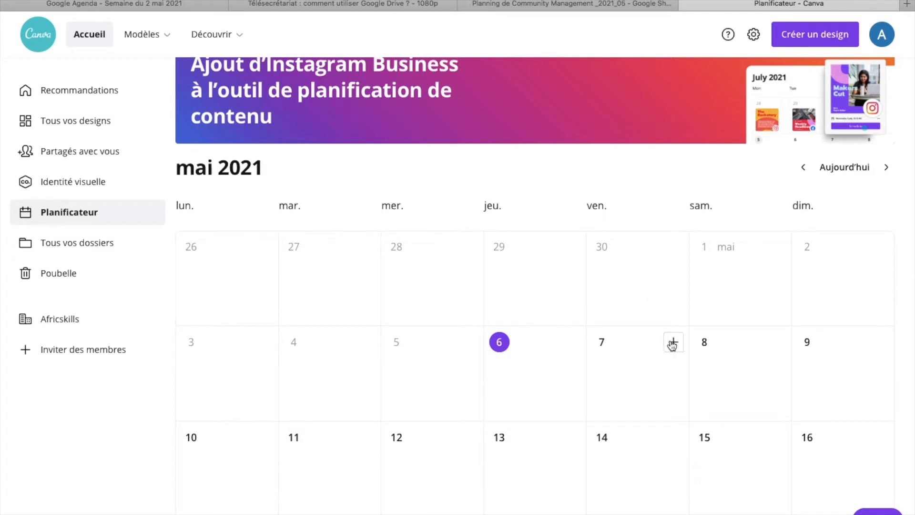
Start a planned post for 7 May 2021 with the design "The future is uncertain" from the NOBLE_RETOUR library folder
left_click(673, 345)
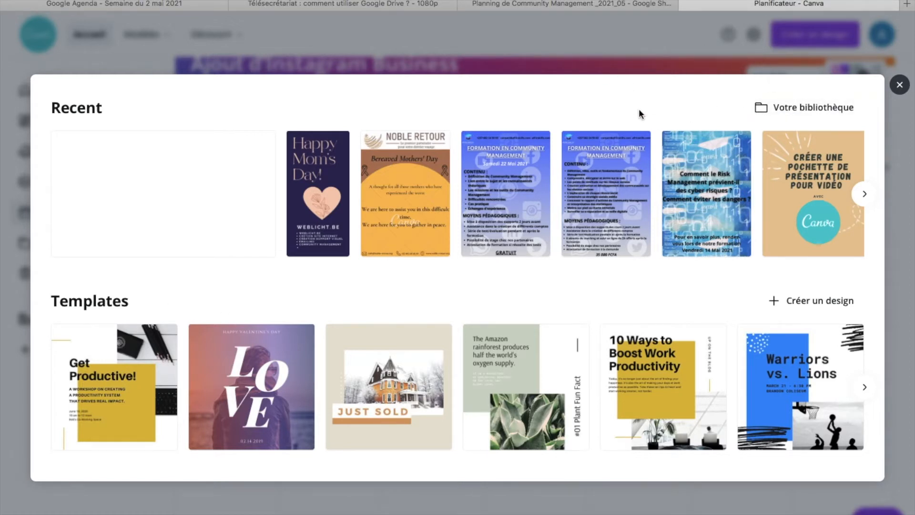
left_click(777, 108)
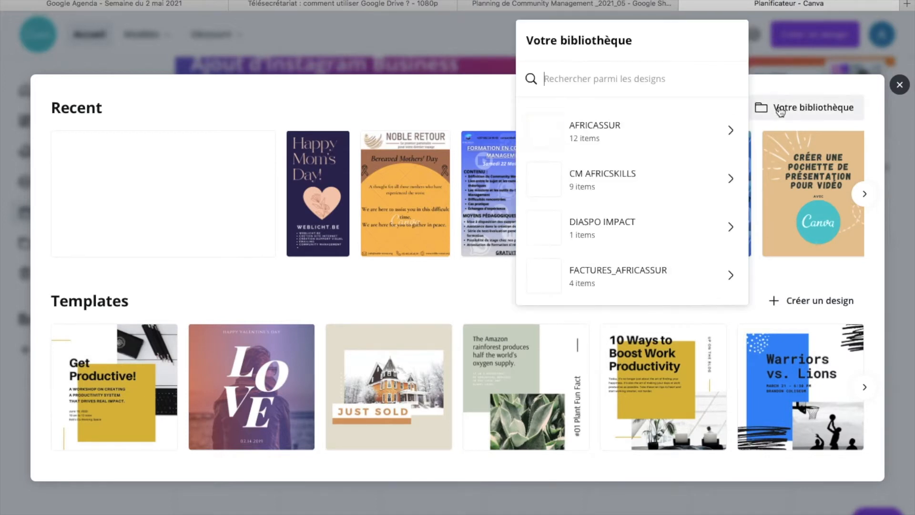
scroll(633, 200, "down", 4)
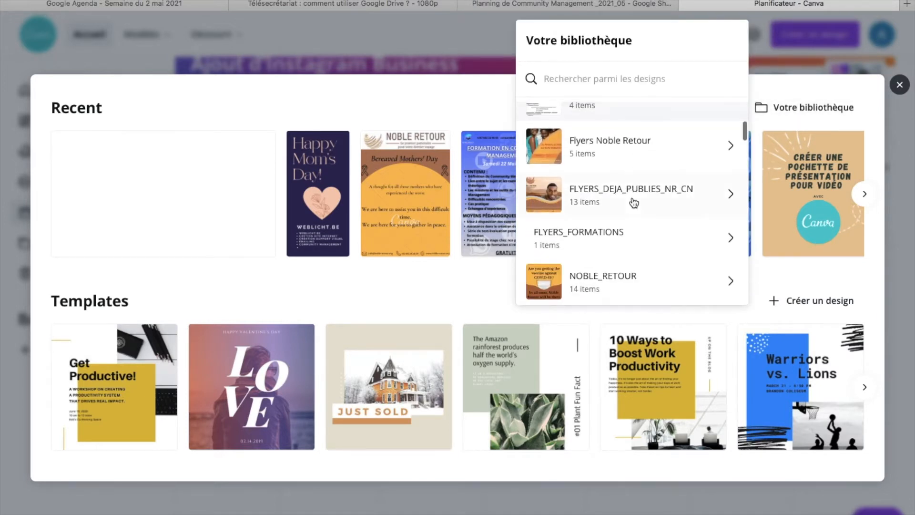
left_click(618, 294)
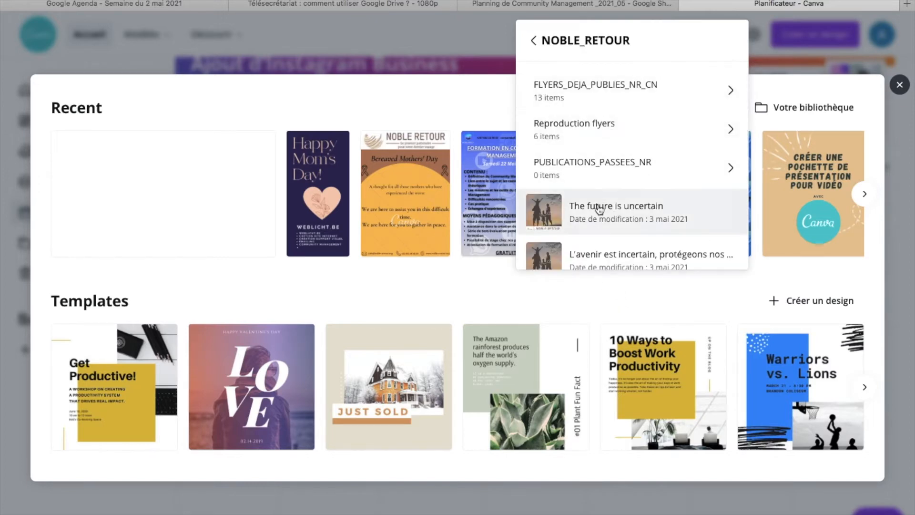
left_click(599, 209)
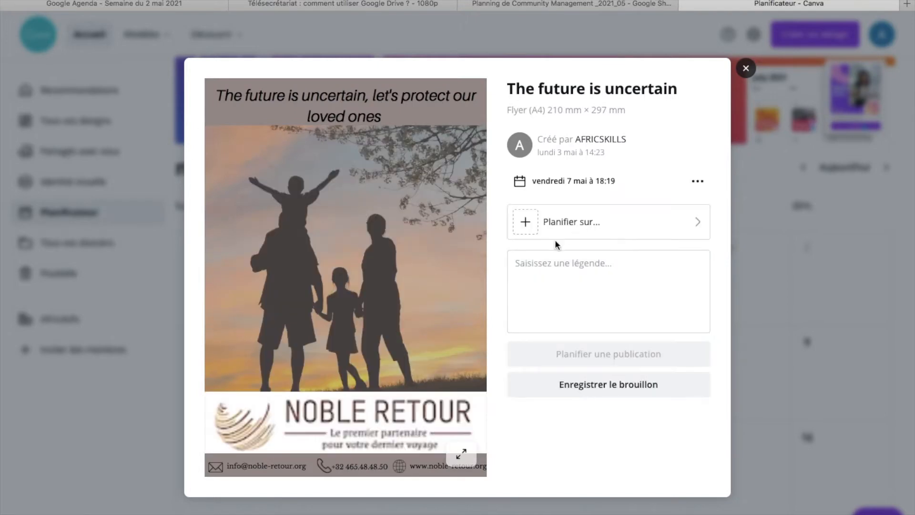
Examine the social networks offered for the planned post, its caption field and its extra options
left_click(591, 235)
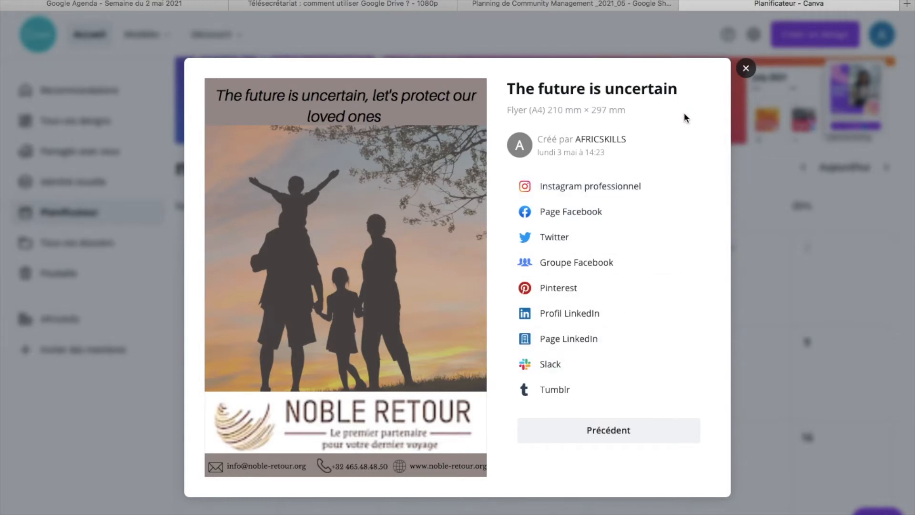
left_click(586, 430)
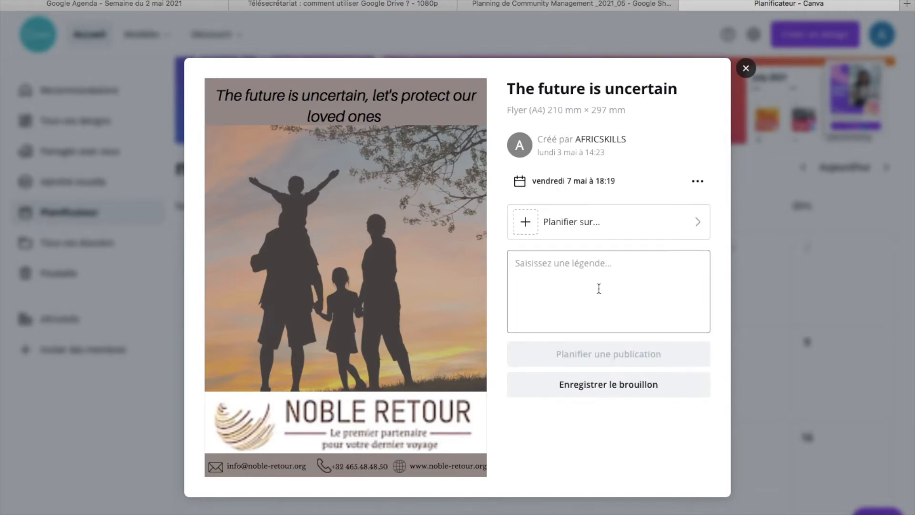
left_click(579, 268)
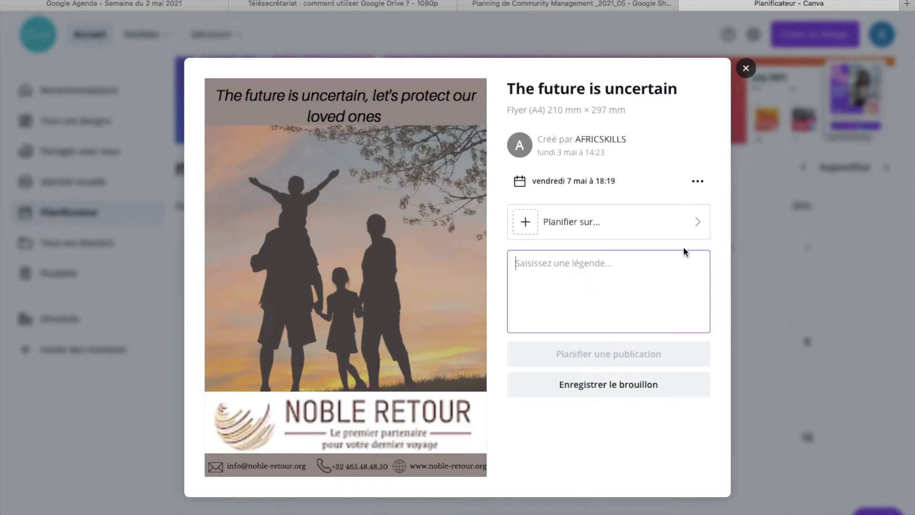
left_click(698, 186)
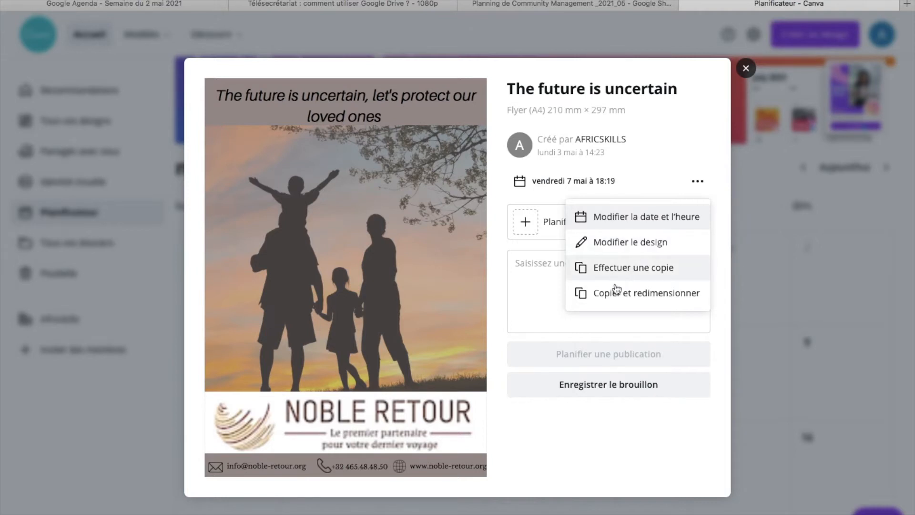
left_click(573, 439)
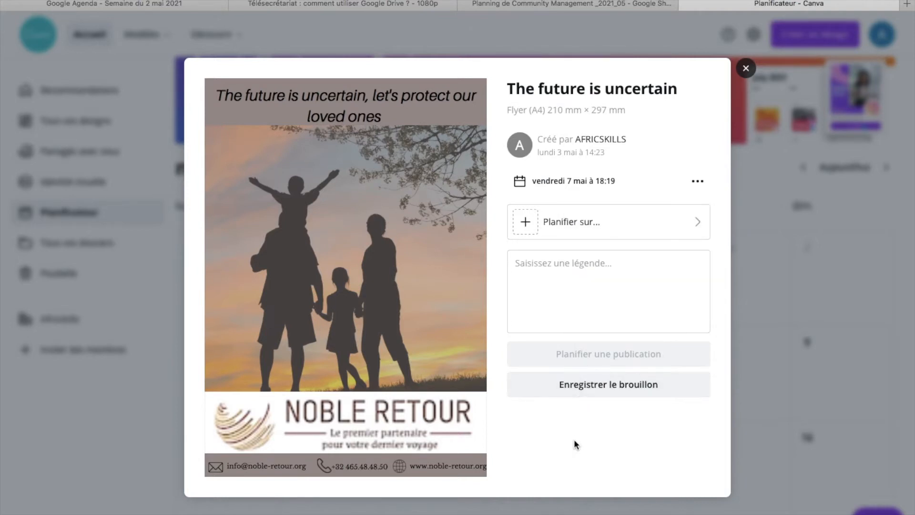
Try out the post's caption field, clear it and close the post without saving a draft
left_click(613, 262)
type("b")
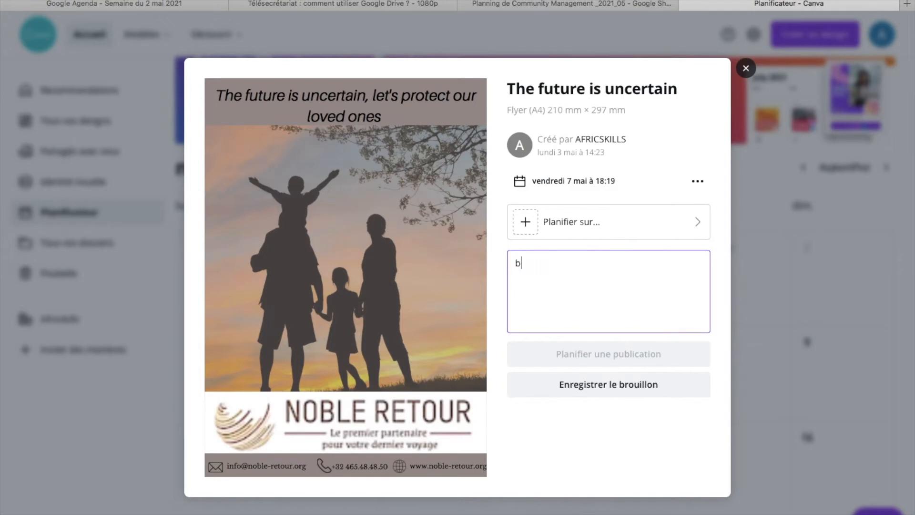
key("BackSpace")
key("BackSpace")
key("BackSpace")
left_click(746, 68)
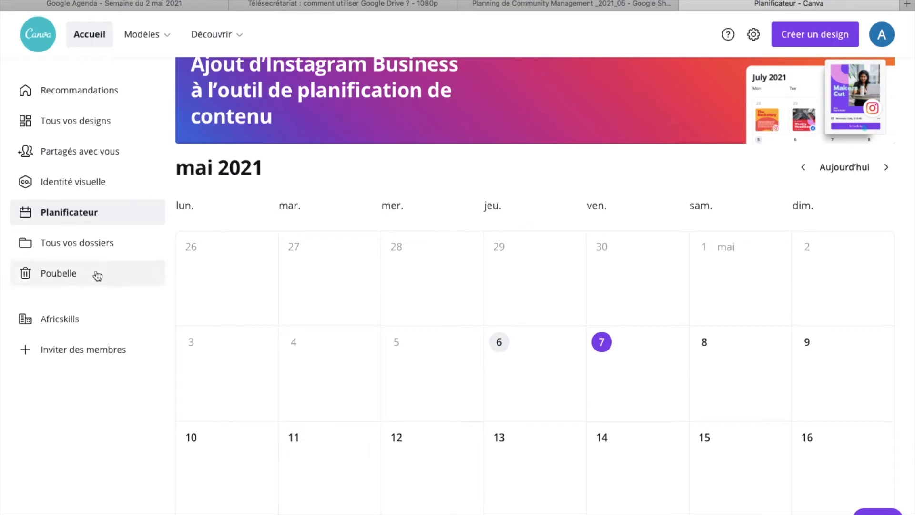
Page the planner calendar one month forward and back again
left_click(886, 166)
left_click(803, 167)
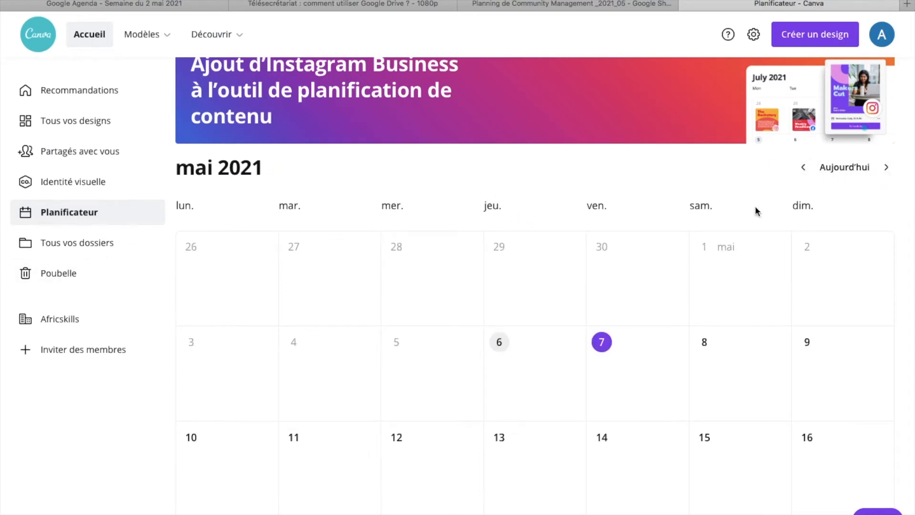
View the overview of all folders and the deleted designs in the trash
left_click(107, 247)
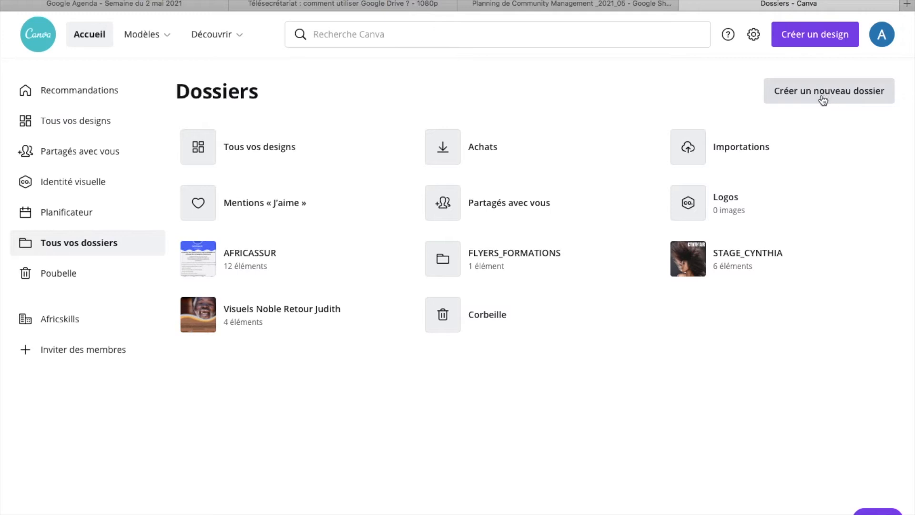
right_click(681, 310)
left_click(647, 307)
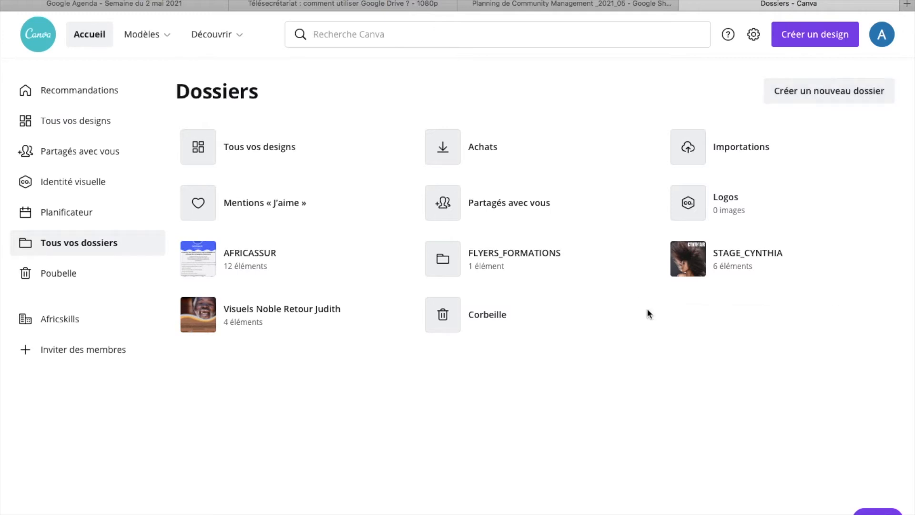
left_click(648, 308)
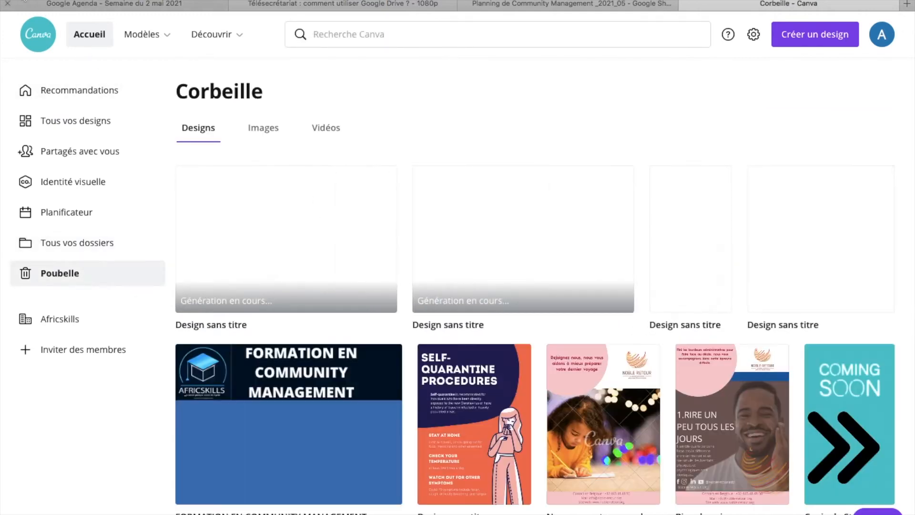
Return from the trash to the overview of all folders
left_click(62, 1)
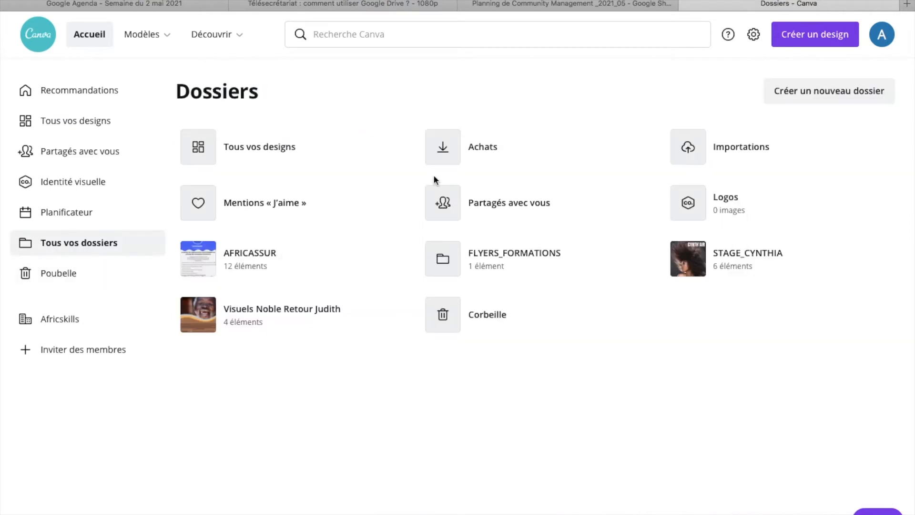
right_click(689, 348)
left_click(650, 339)
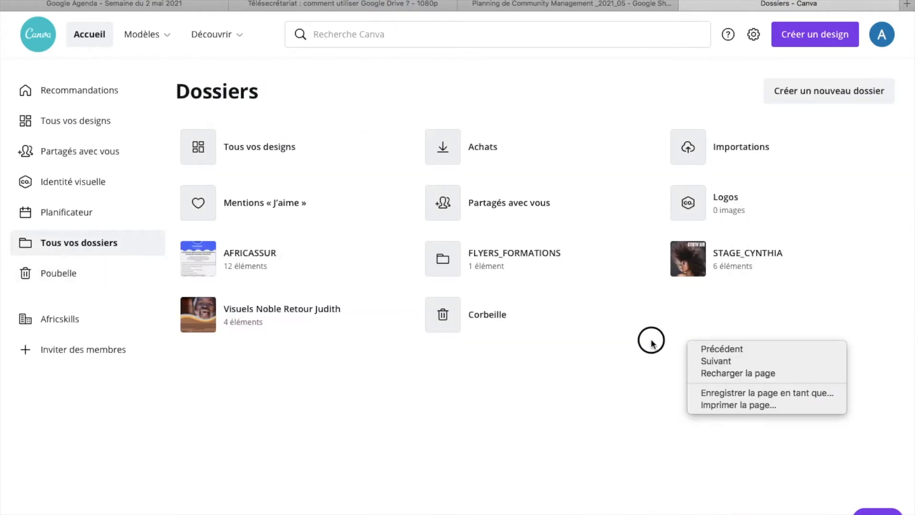
Go through the trash's categories of deleted designs, images and videos, ending on the designs
left_click(83, 280)
scroll(392, 266, "down", 3)
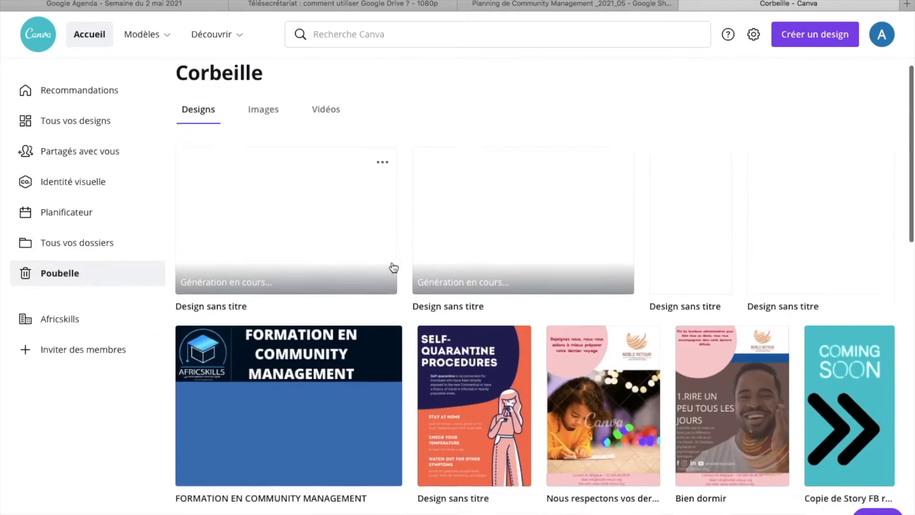
scroll(392, 265, "up", 3)
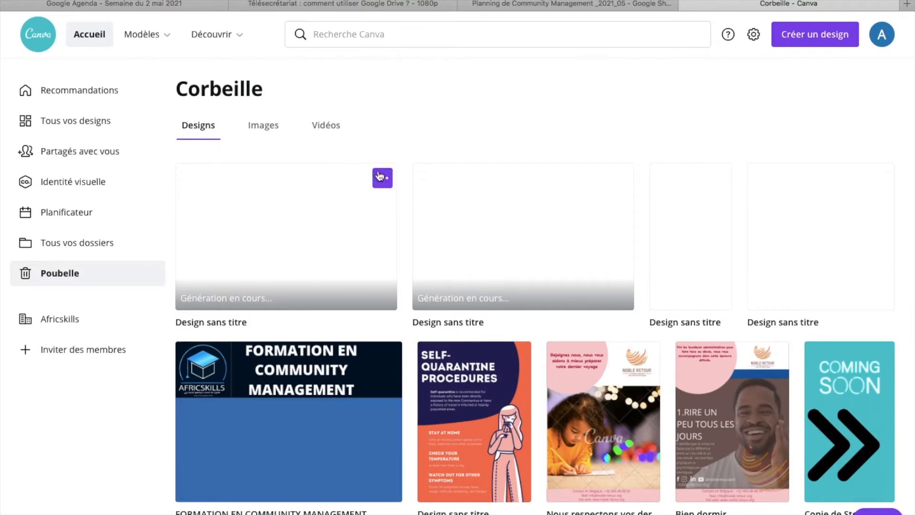
left_click(278, 134)
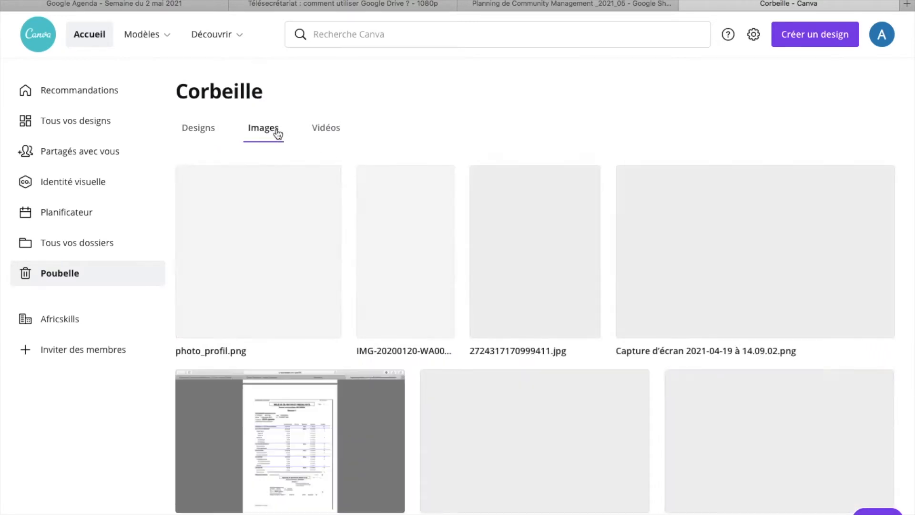
left_click(312, 131)
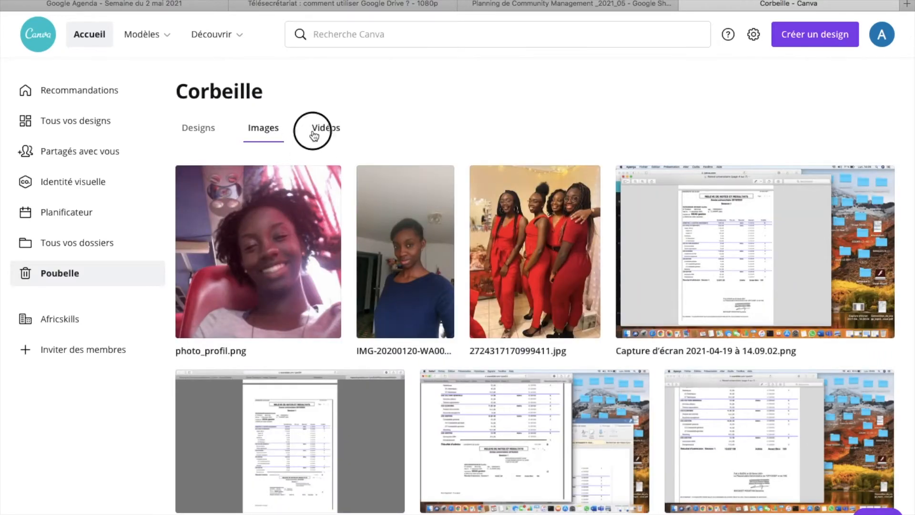
left_click(213, 125)
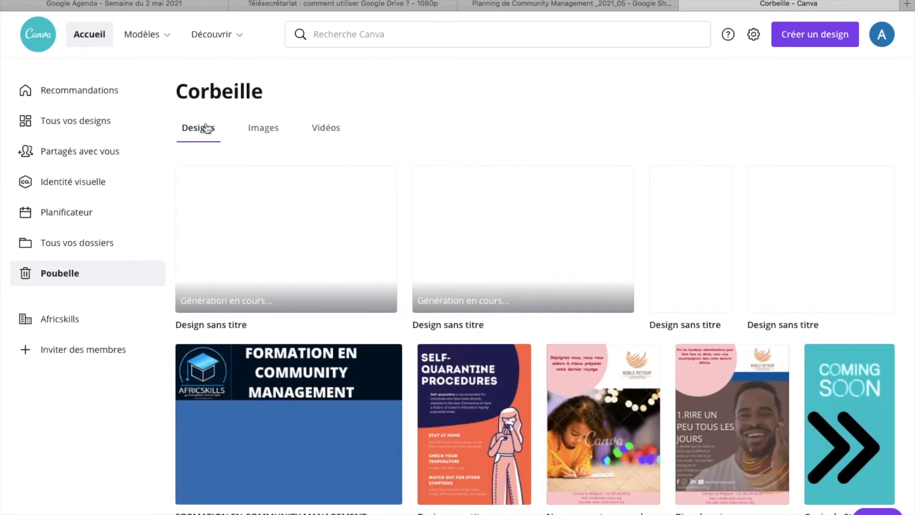
Examine the options available for the deleted design "FORMATION EN COMMUNITY MANAGEMENT" without applying any
scroll(313, 299, "down", 2)
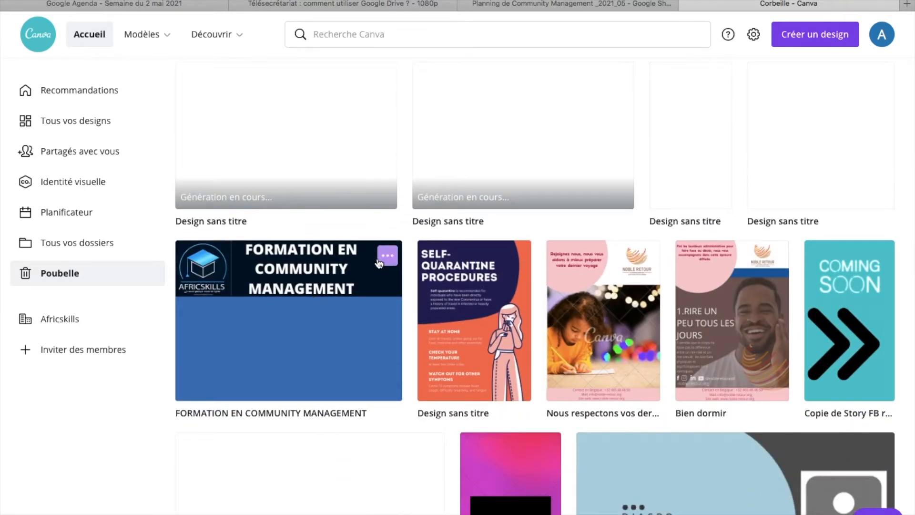
left_click(386, 257)
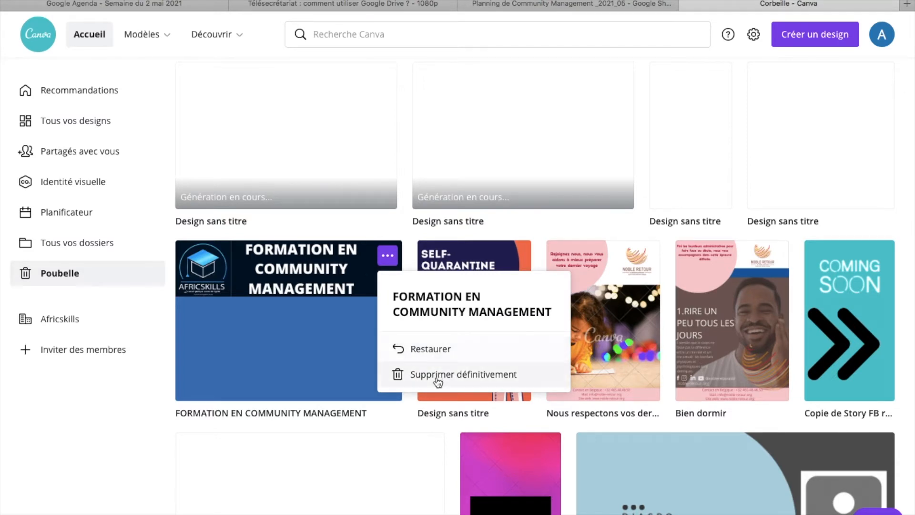
left_click(217, 480)
Look through the Africskills team page's sections: designs, folders, templates, apps, people, groups and settings
left_click(59, 319)
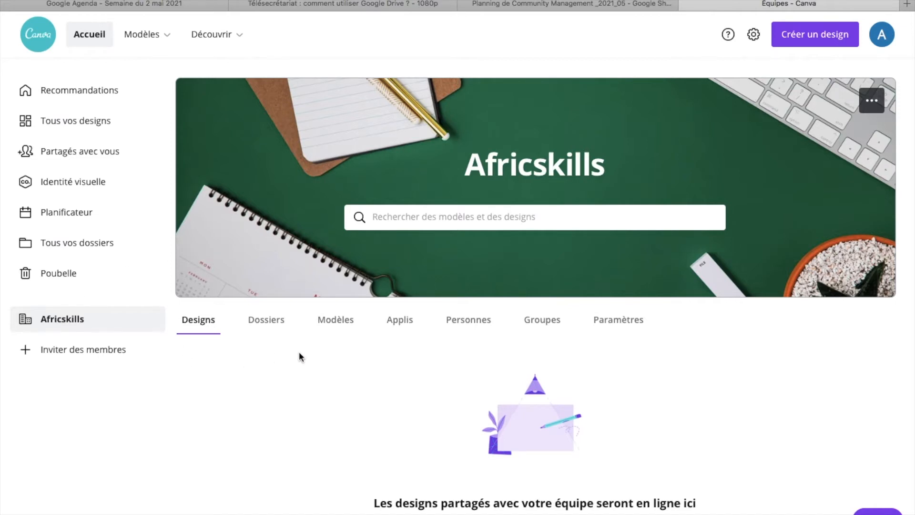
scroll(299, 353, "down", 2)
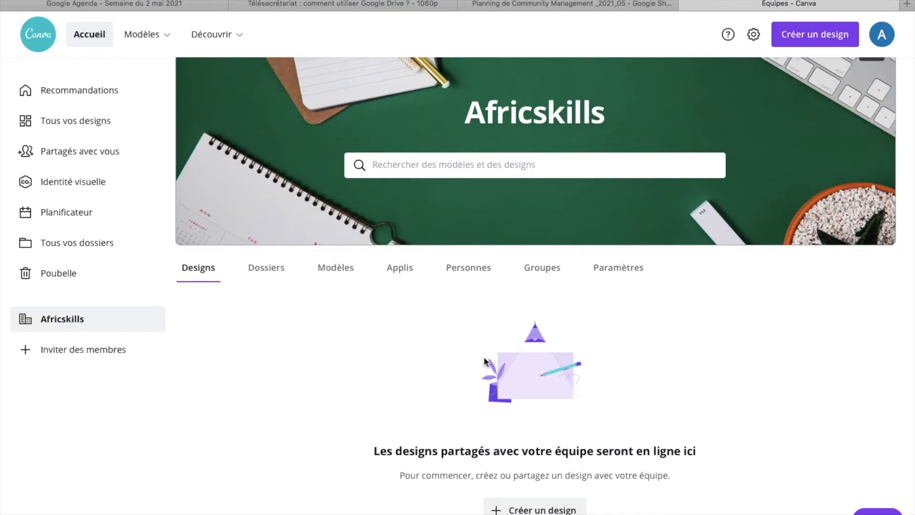
left_click(256, 273)
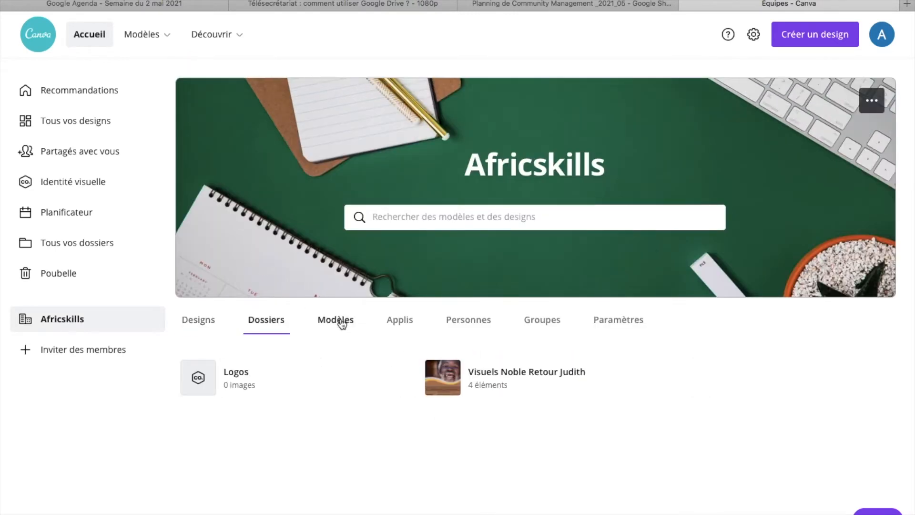
left_click(335, 320)
scroll(405, 350, "down", 2)
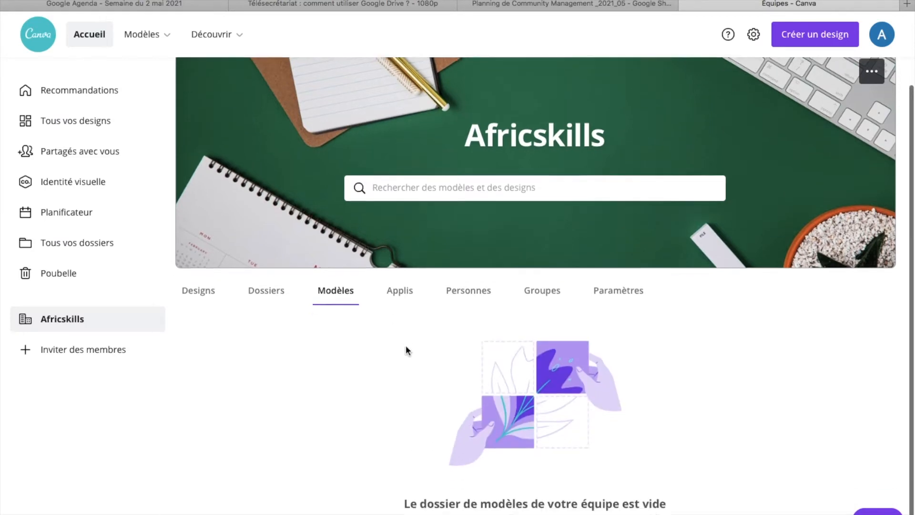
left_click(390, 267)
left_click(469, 317)
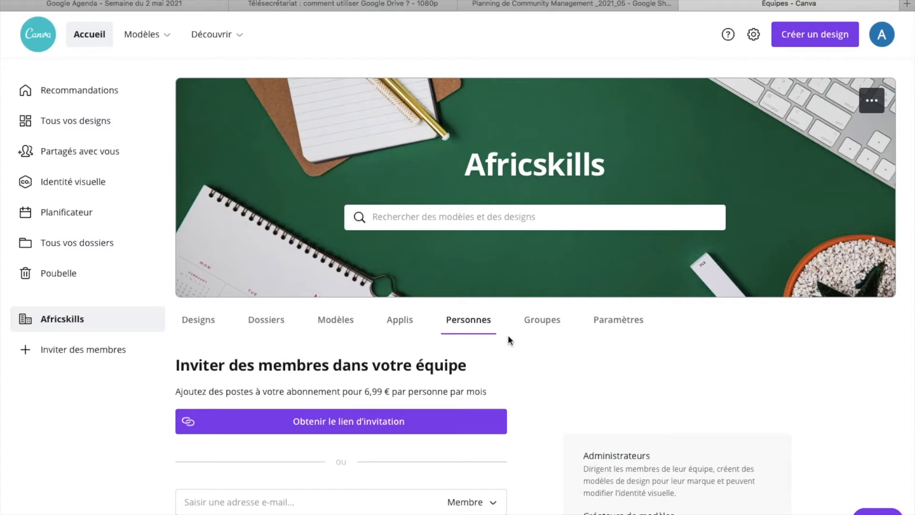
left_click(543, 320)
left_click(607, 320)
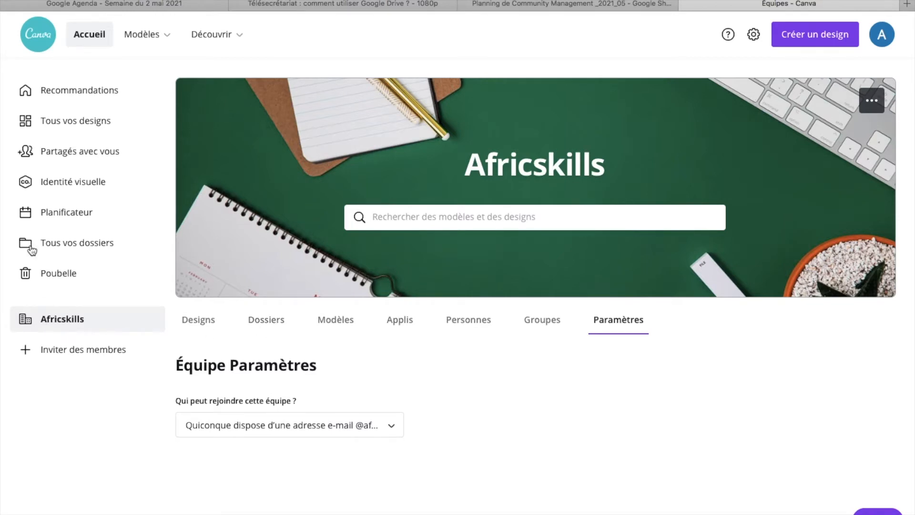
Return to the home page and examine the recent searches and suggestions offered by the main search
left_click(79, 43)
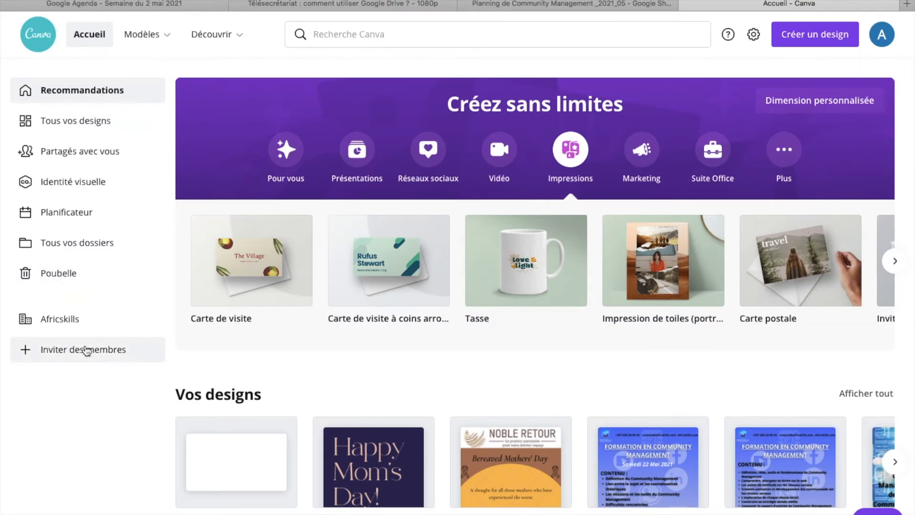
mouse_move(150, 42)
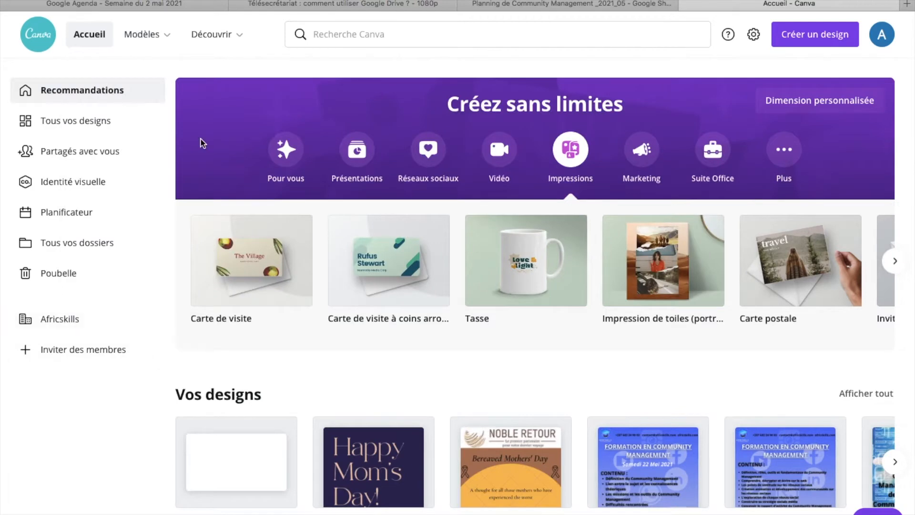
mouse_move(202, 47)
left_click(323, 33)
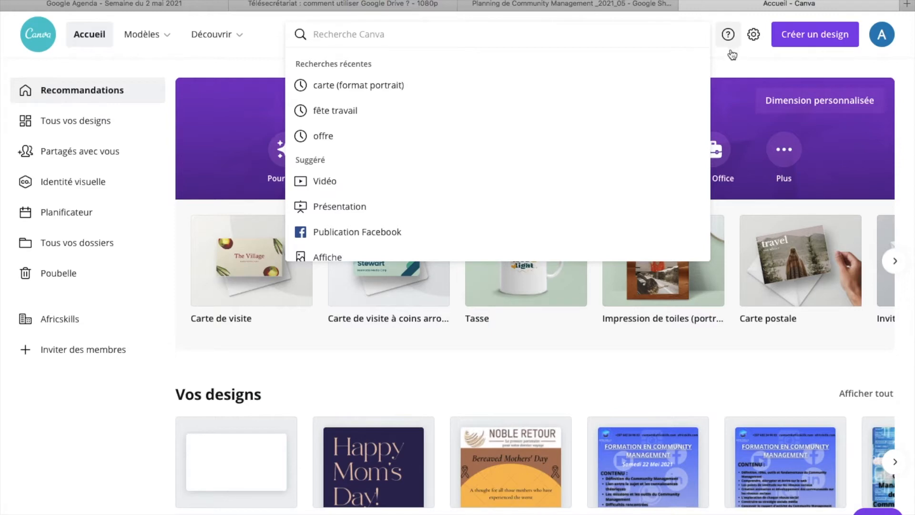
left_click(769, 74)
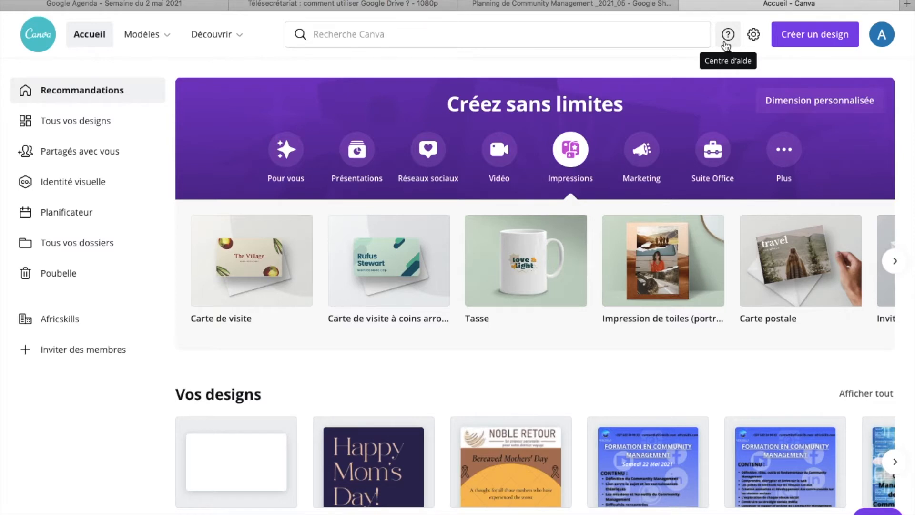
View the account settings, go back to the home page and check the profile's account options
left_click(751, 37)
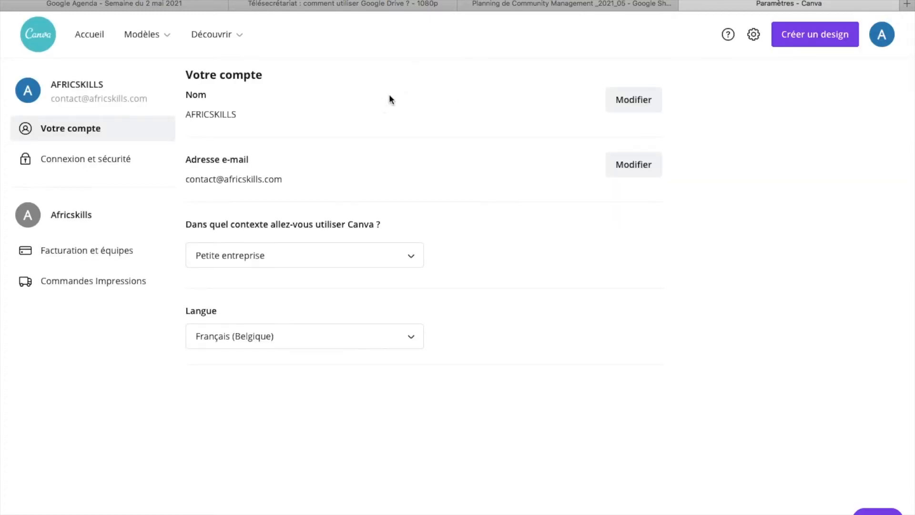
mouse_move(319, 1)
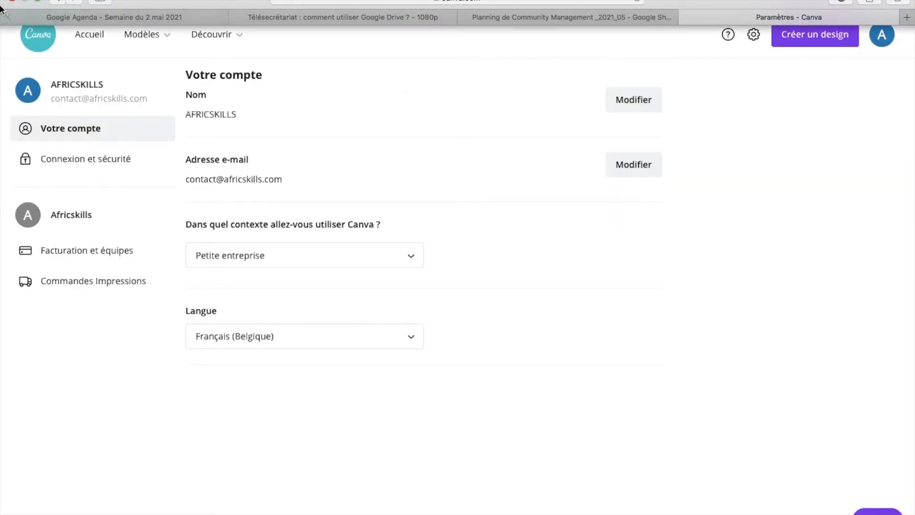
left_click(56, 3)
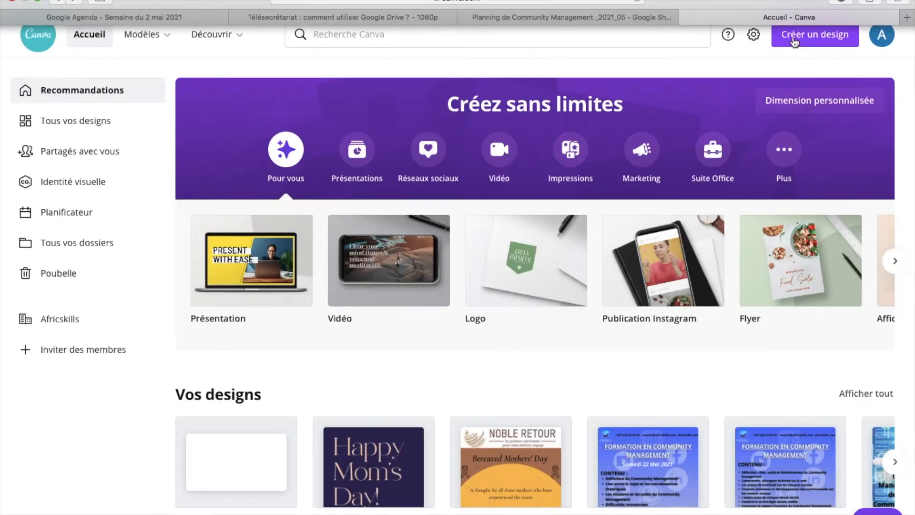
left_click(882, 44)
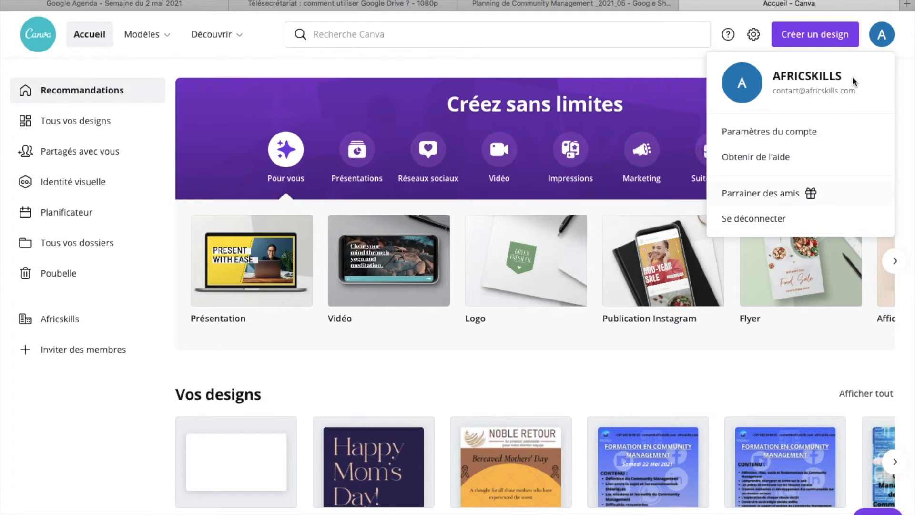
left_click(881, 36)
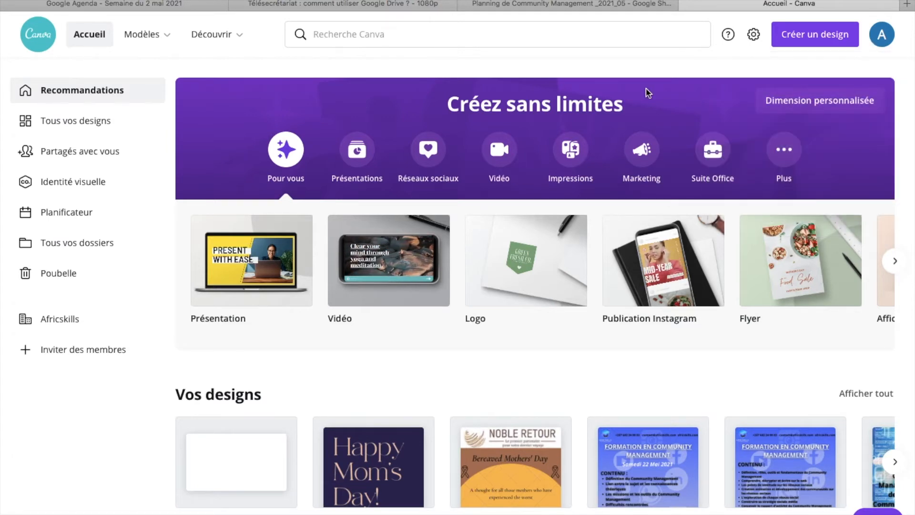
Browse the suggested design types and their dimensions for creating a new design
left_click(794, 41)
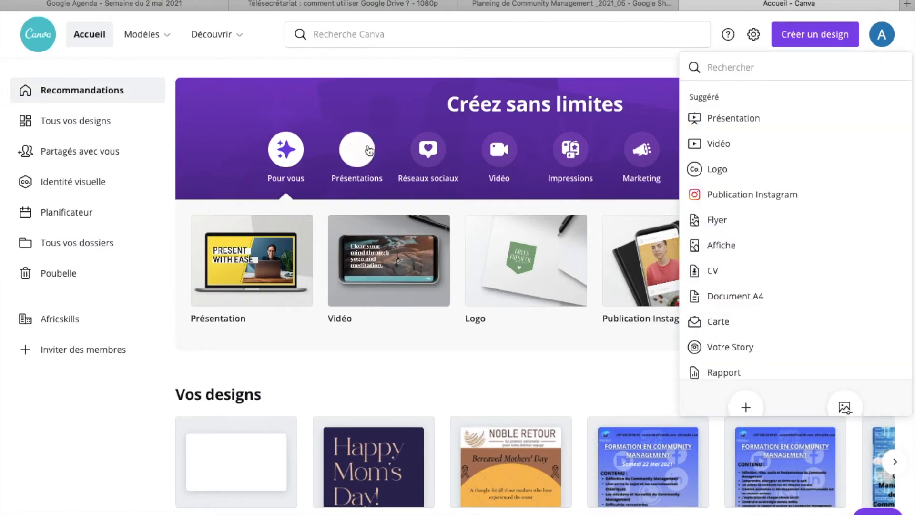
left_click(321, 127)
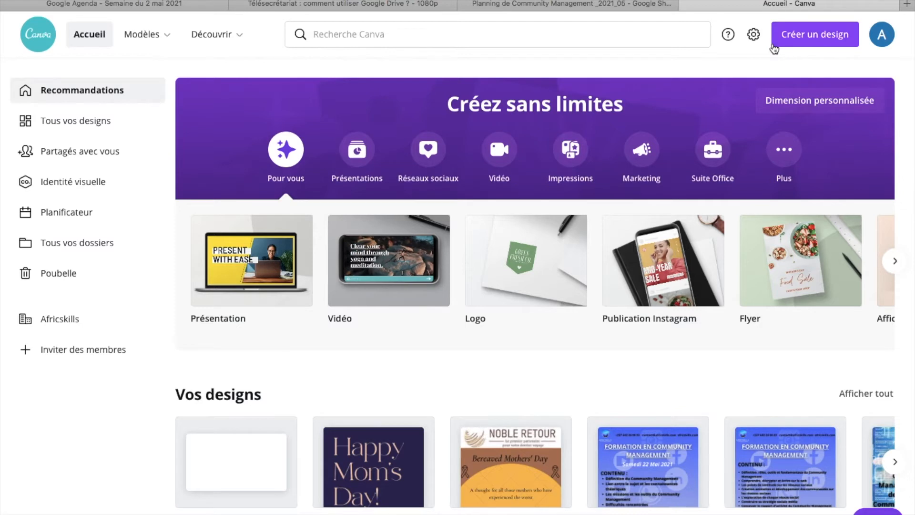
left_click(793, 42)
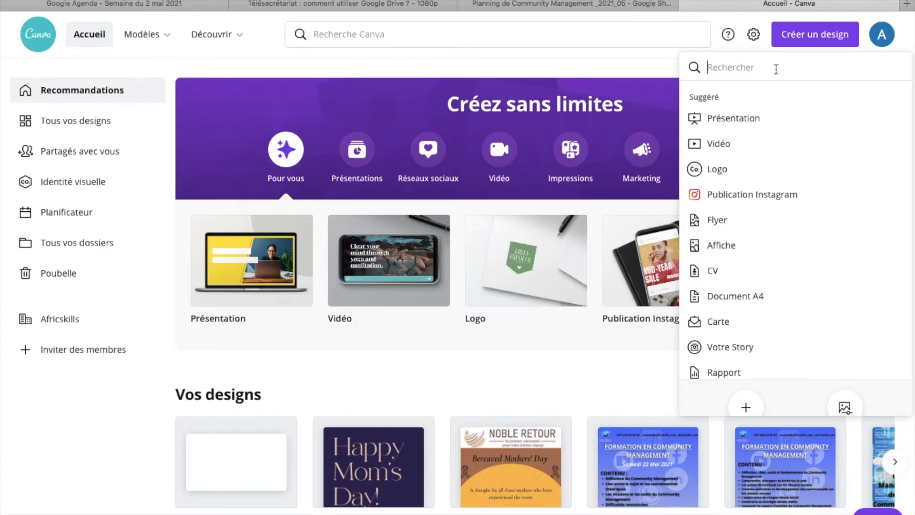
scroll(759, 214, "down", 10)
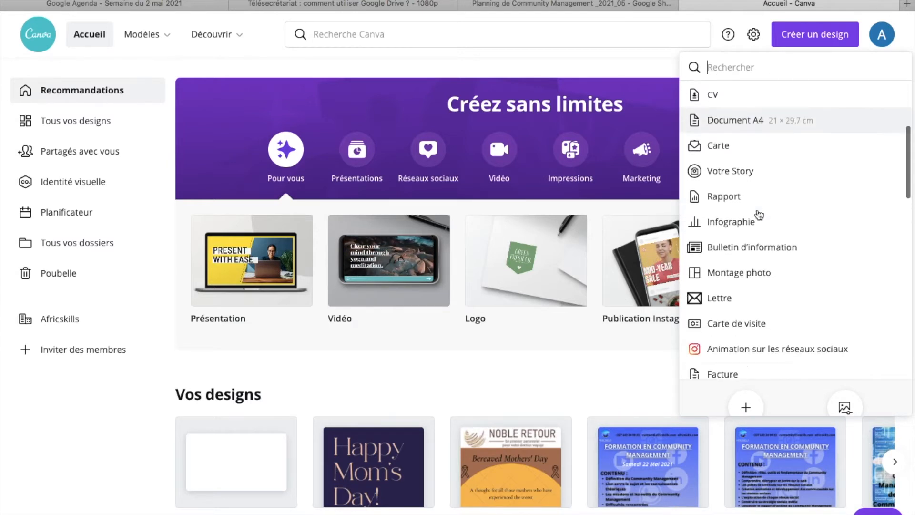
scroll(759, 215, "down", 5)
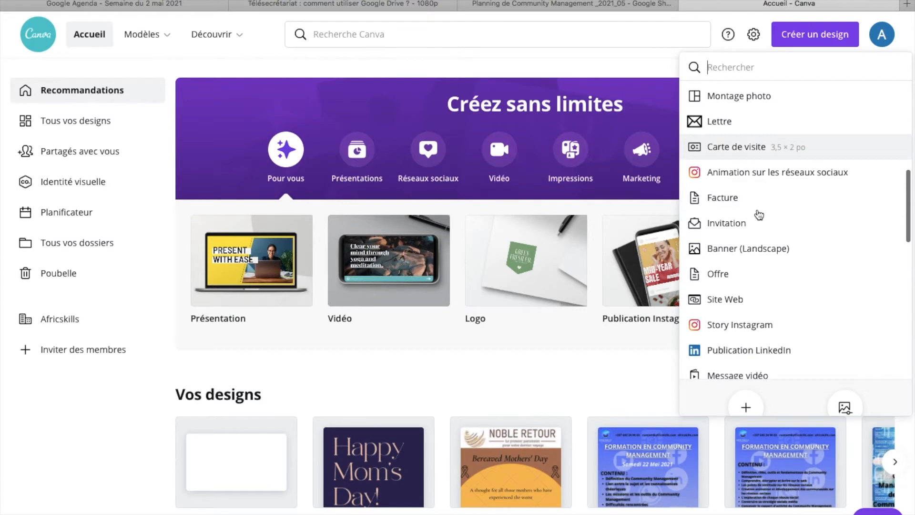
scroll(759, 215, "down", 1)
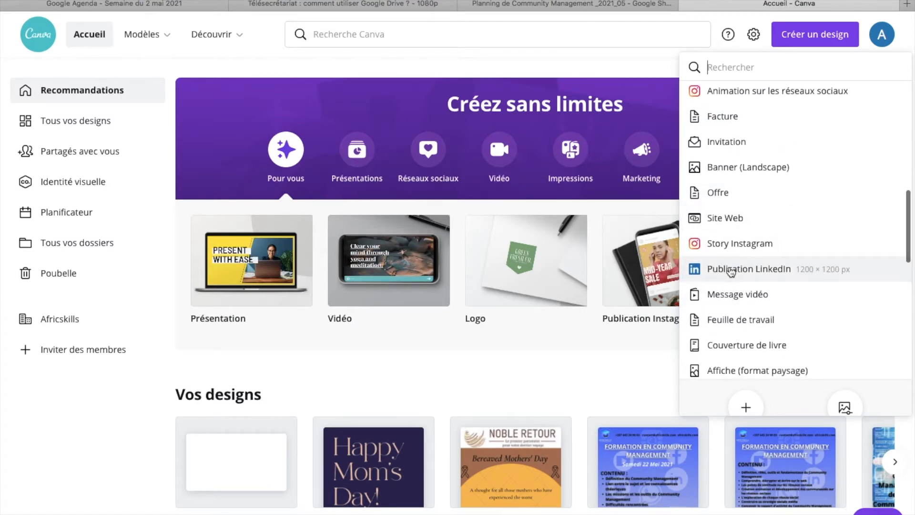
scroll(731, 270, "down", 3)
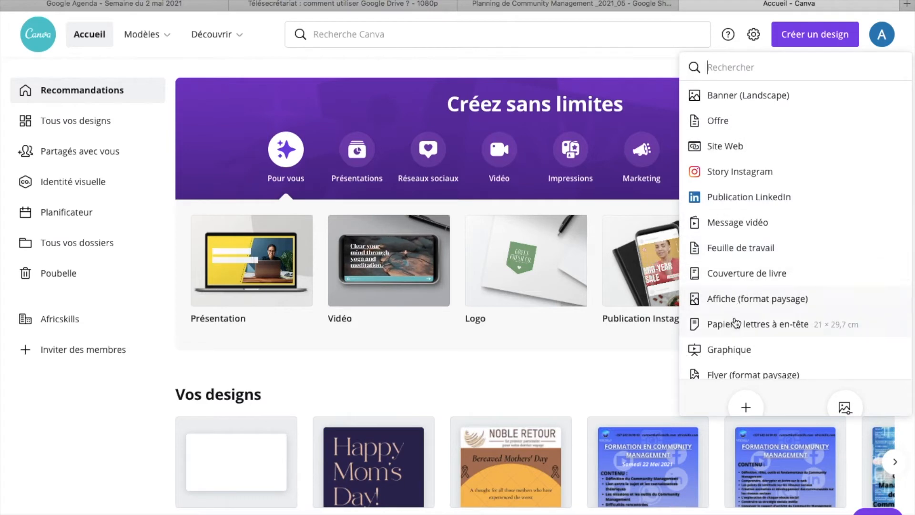
scroll(735, 315, "down", 2)
scroll(736, 322, "down", 5)
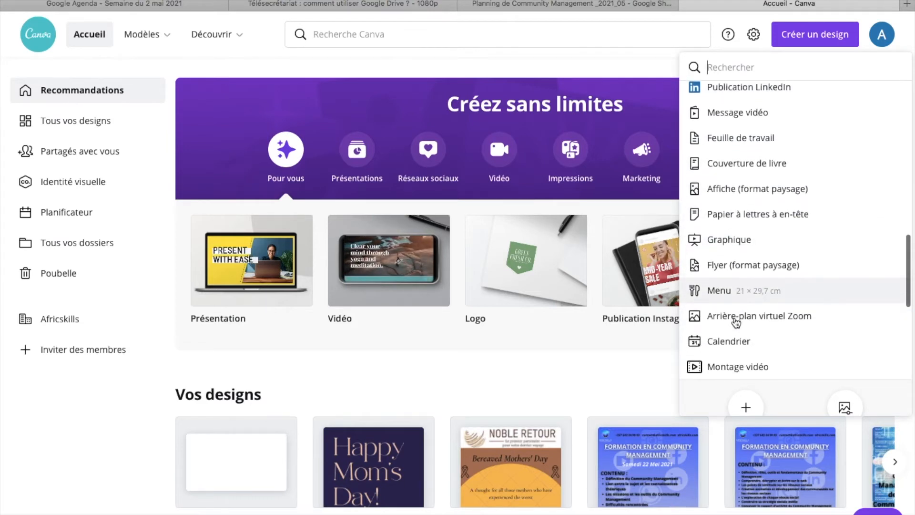
scroll(735, 323, "down", 1)
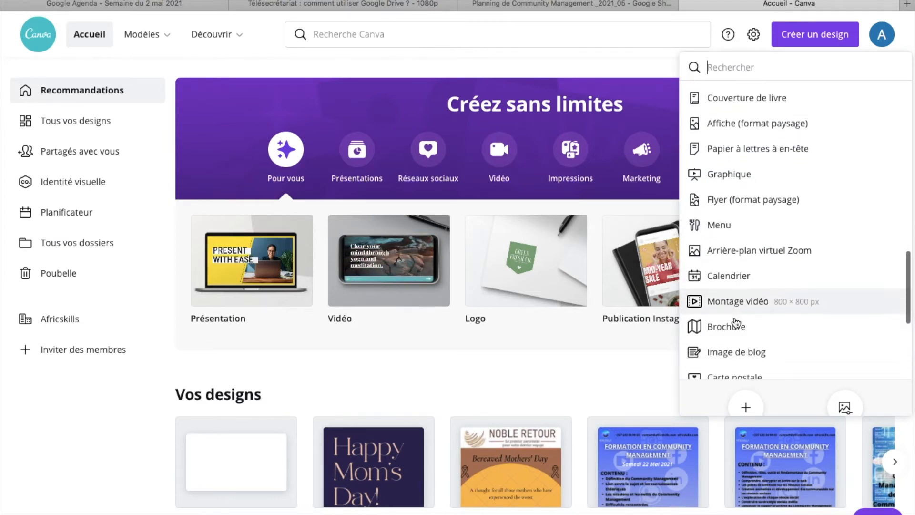
scroll(747, 157, "up", 12)
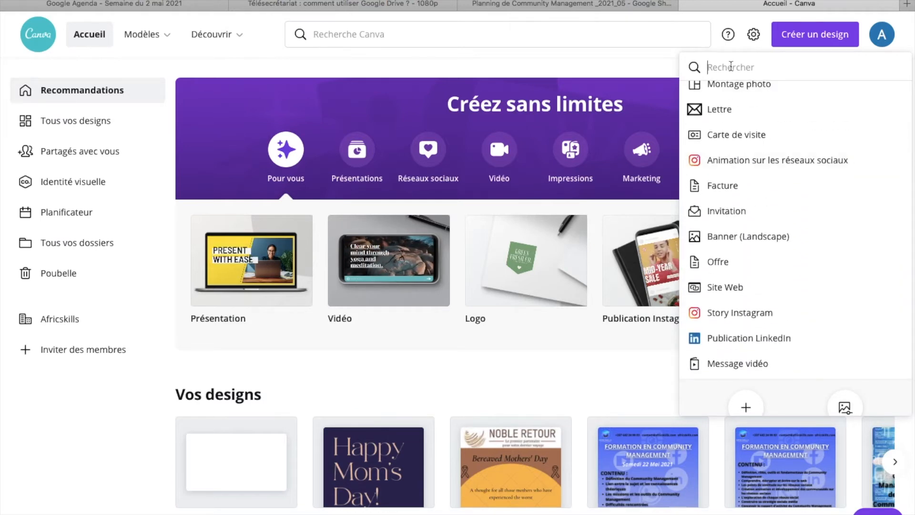
scroll(739, 131, "up", 5)
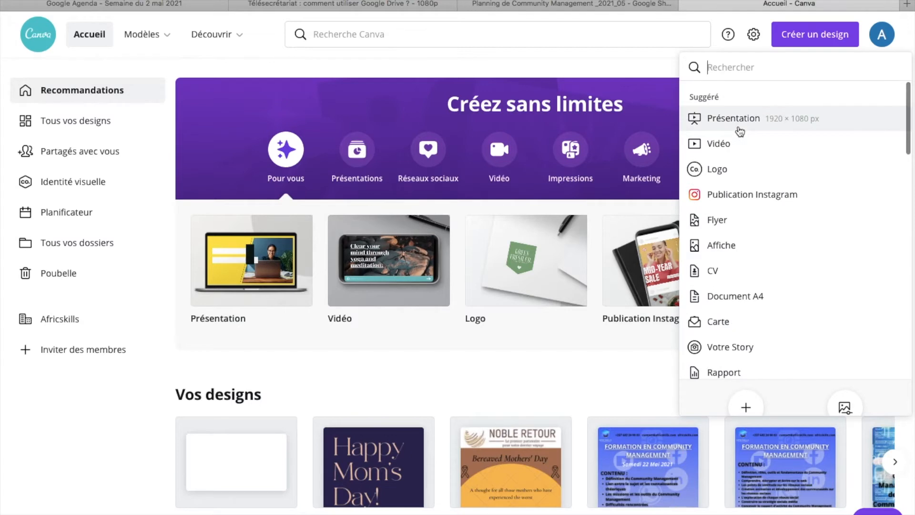
Search the design types for "couverture", create a Couverture Facebook design, and look over its file options
type("couverture")
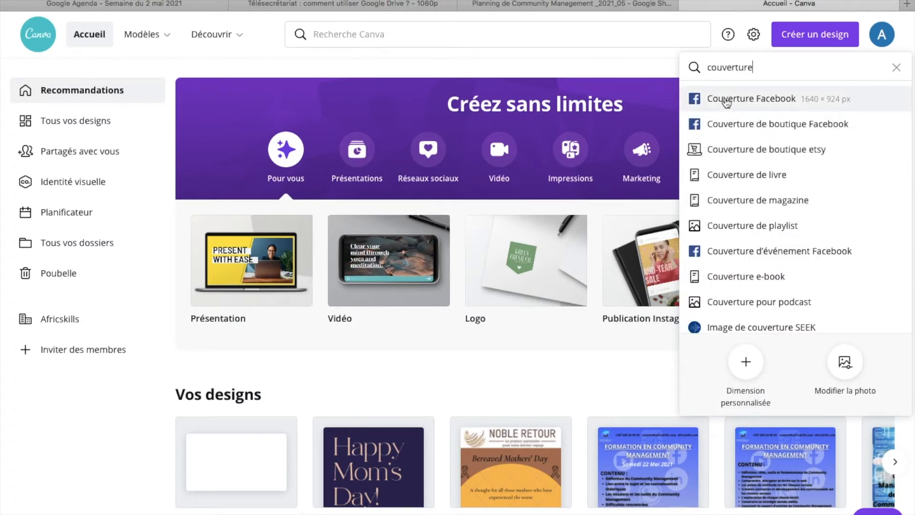
left_click(792, 100)
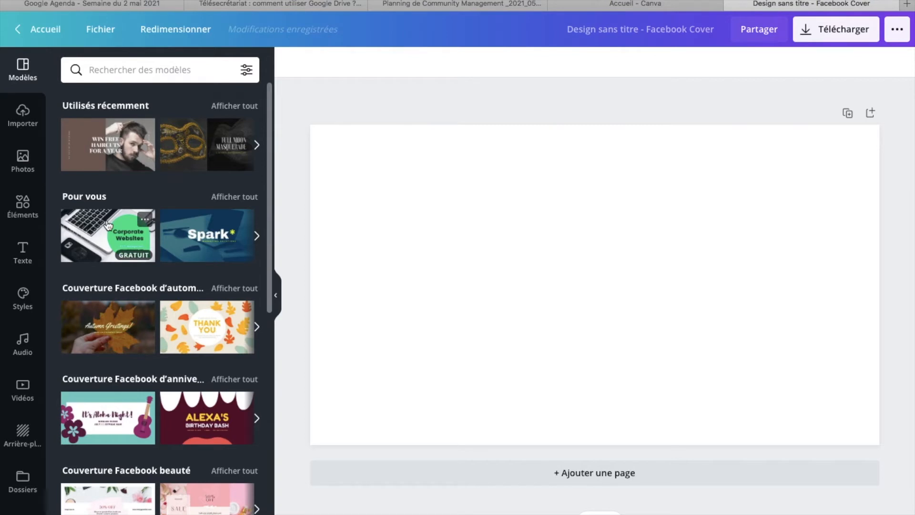
left_click(88, 39)
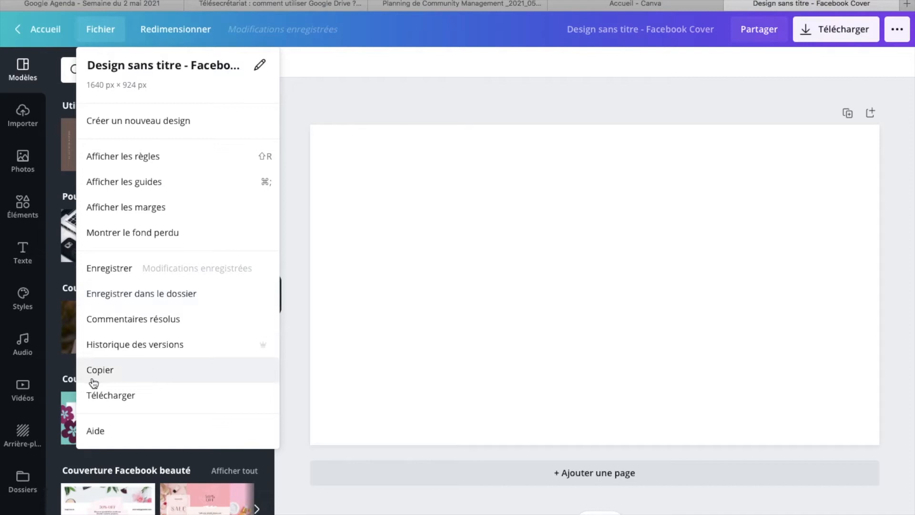
left_click(298, 89)
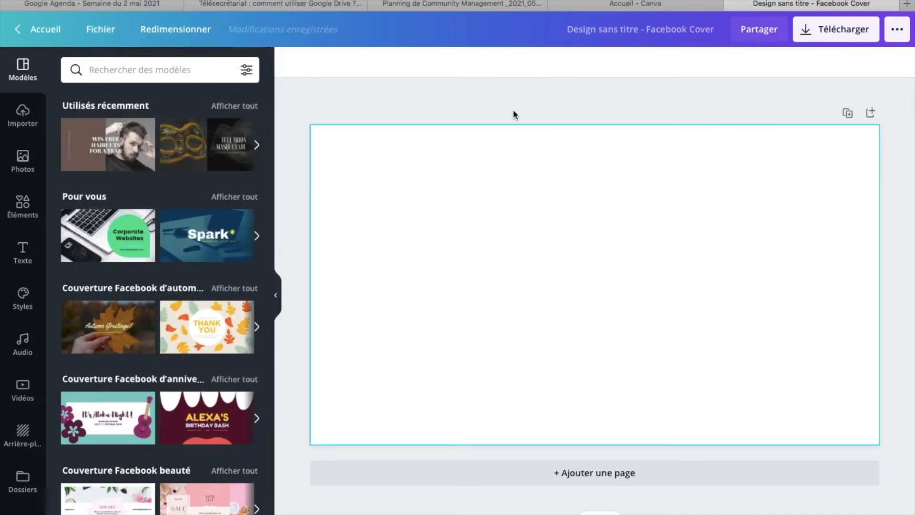
Search the resize formats for "lettre", and clear the search to return to the full format list
left_click(199, 38)
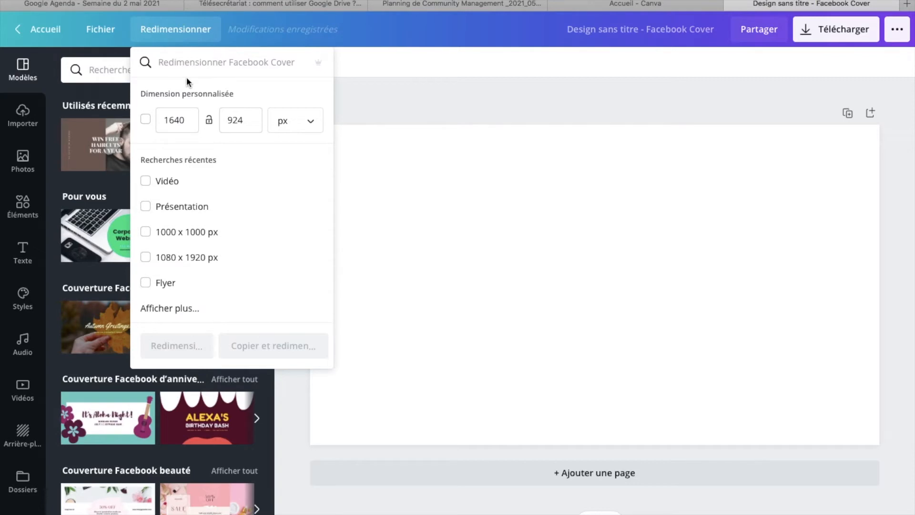
type("lettre")
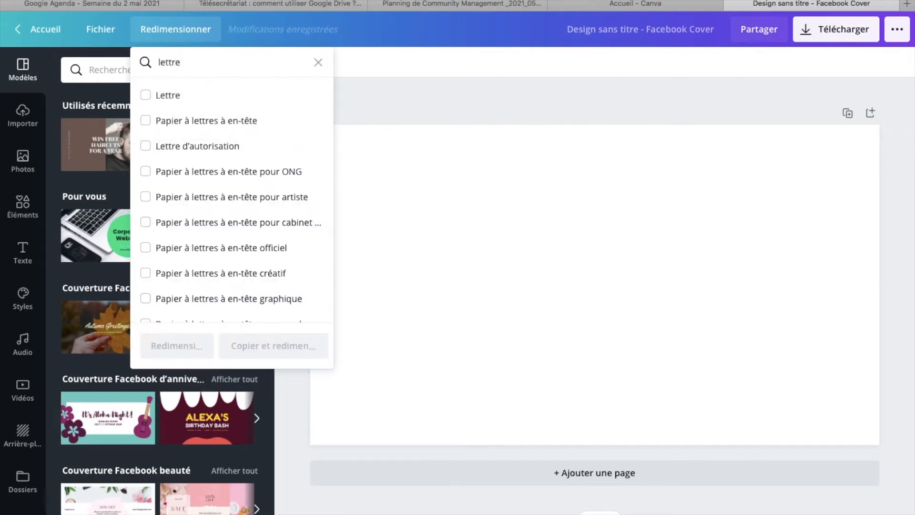
key("BackSpace")
key("BackSpace")
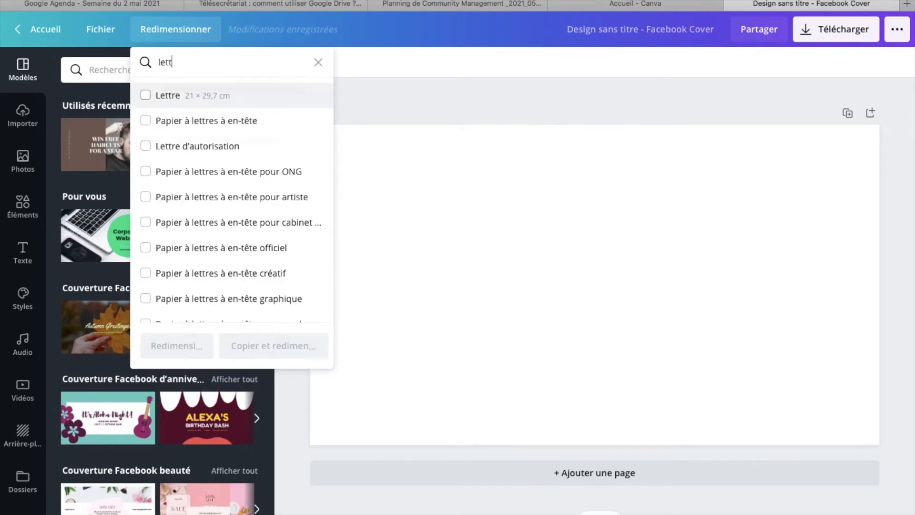
key("BackSpace")
key("BackSpace")
key("BackSpace")
key("BackSpace")
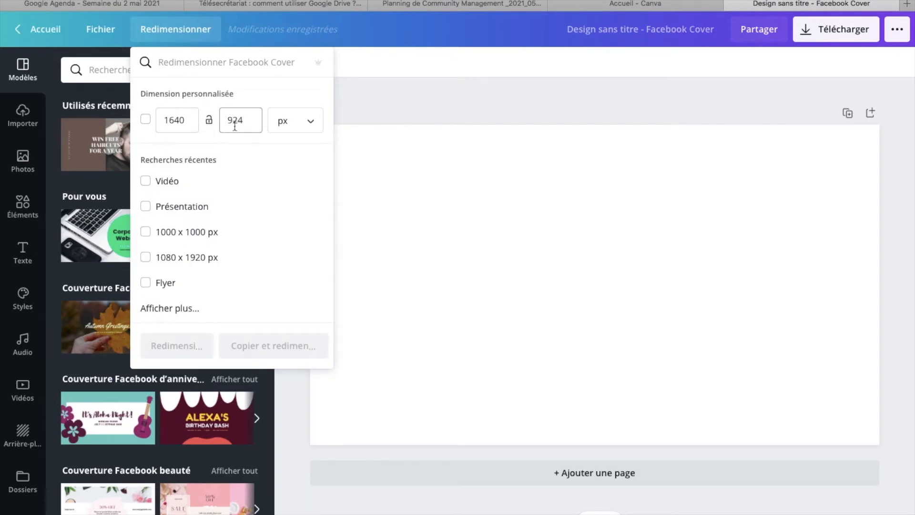
Browse the resize formats, try selecting Publication Instagram, and leave the resize options without applying a format
scroll(175, 243, "down", 2)
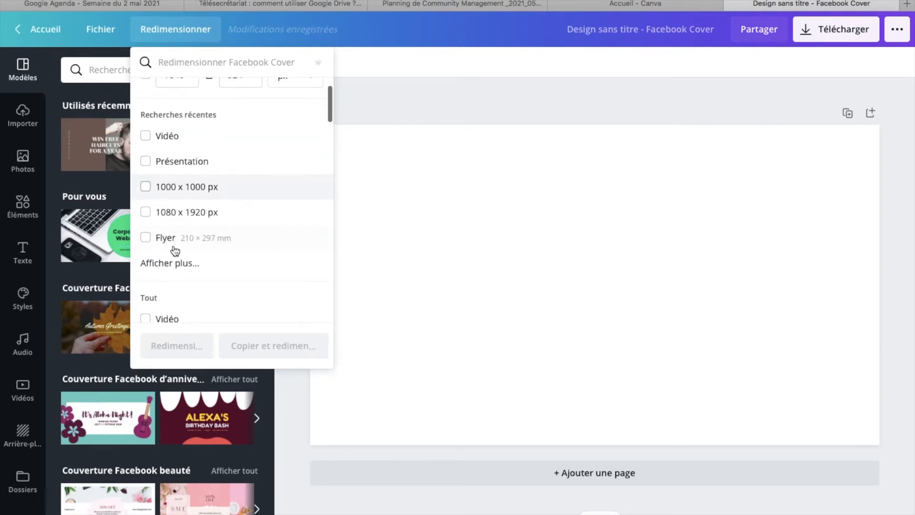
scroll(190, 200, "down", 2)
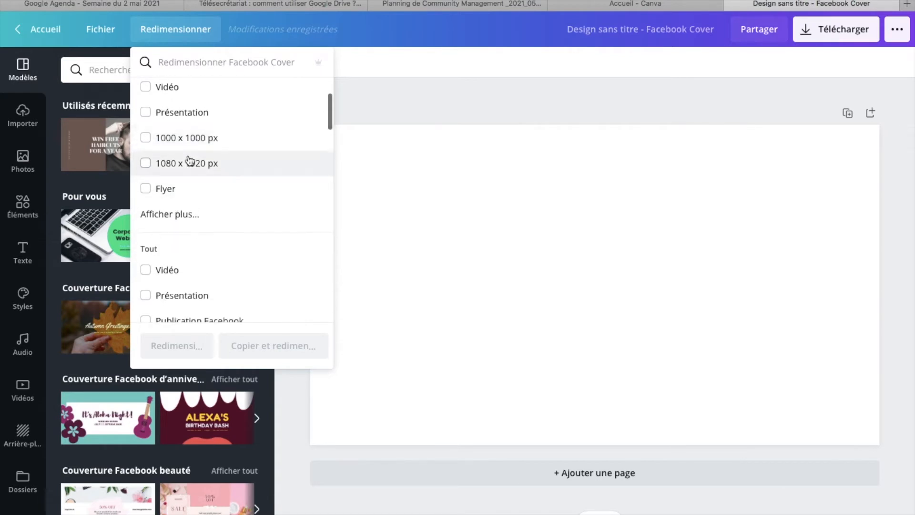
scroll(190, 160, "up", 2)
scroll(193, 197, "down", 2)
scroll(187, 250, "down", 5)
left_click(186, 251)
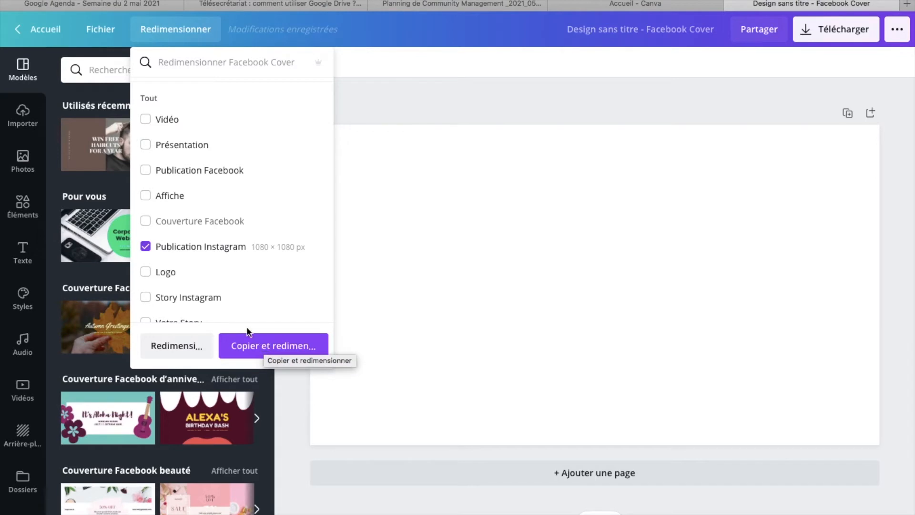
left_click(186, 256)
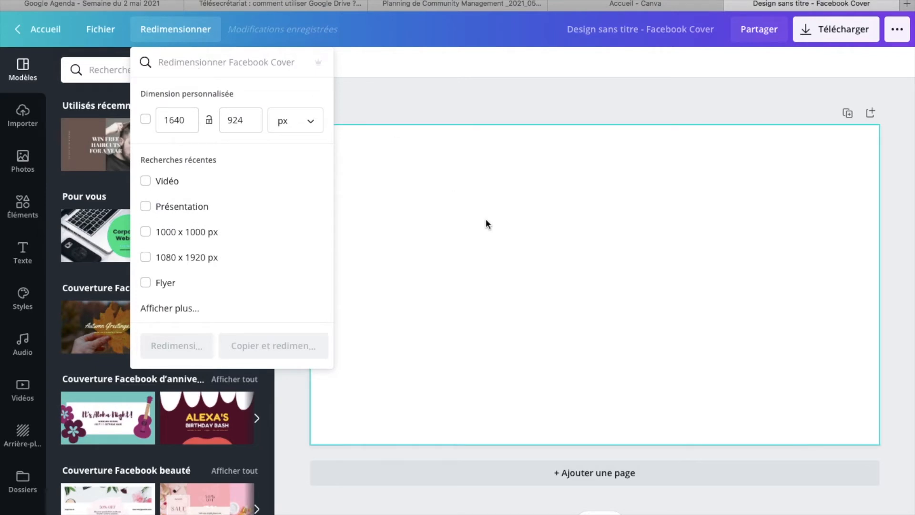
left_click(403, 110)
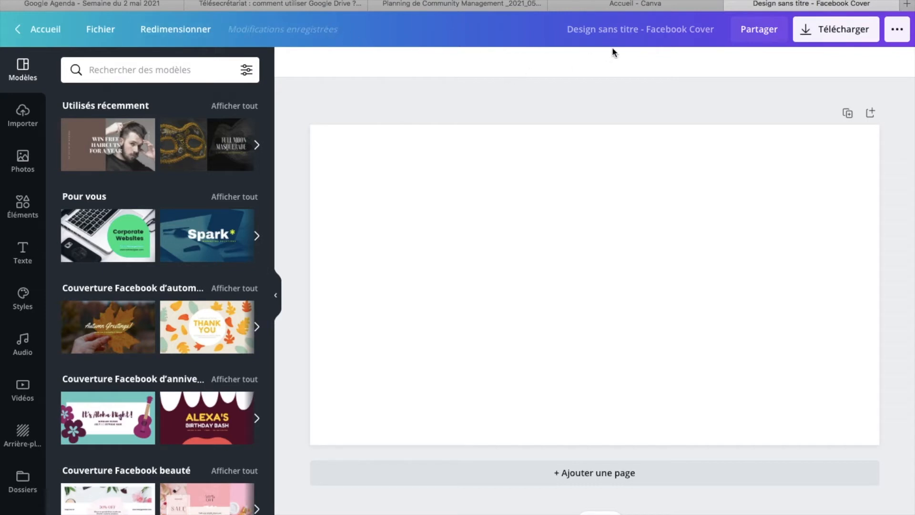
Rename the design "Photo de couverture Facebook"
left_click(630, 37)
key("BackSpace")
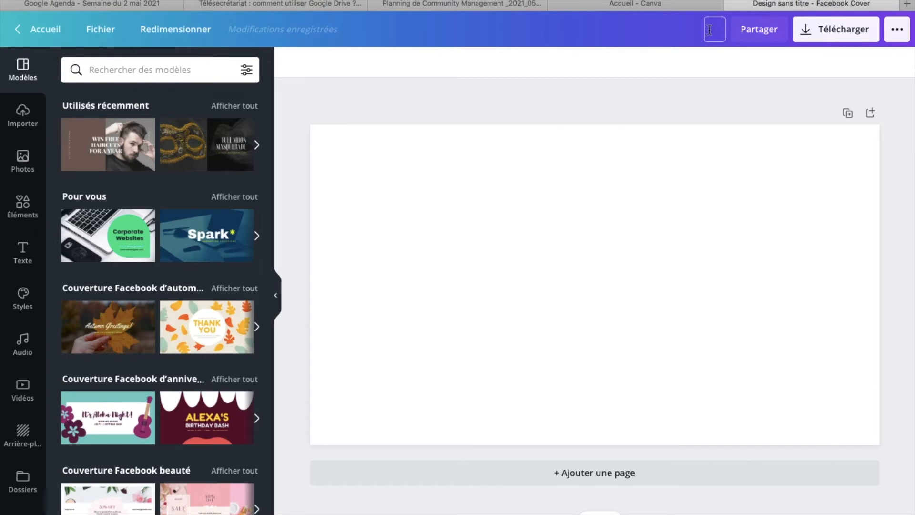
type("Photo de couve")
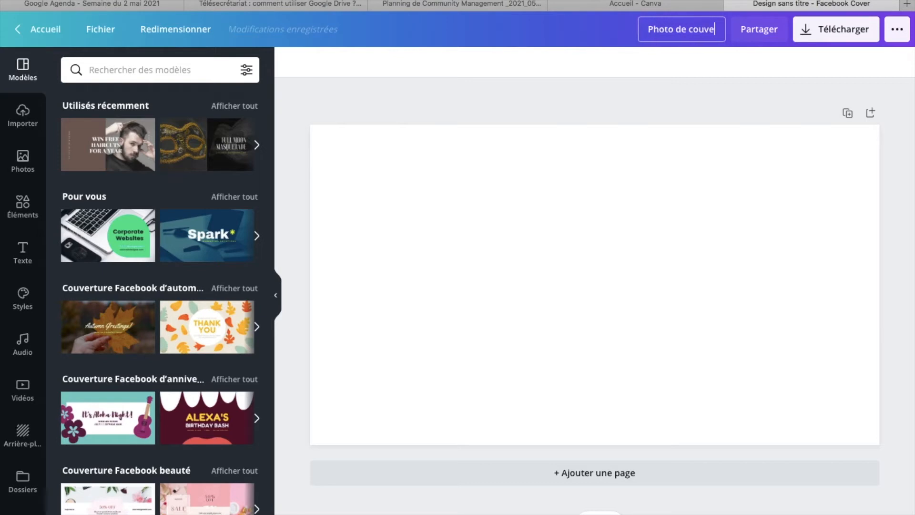
type("rture Face")
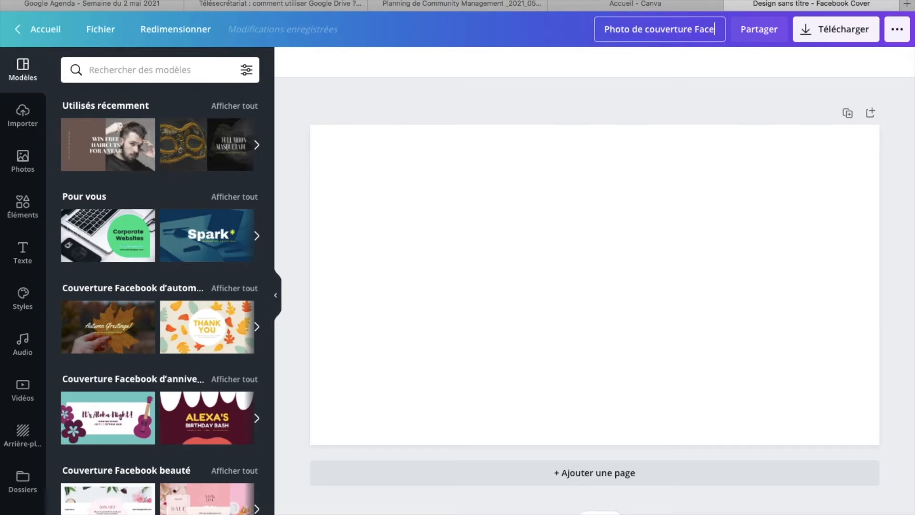
type("book")
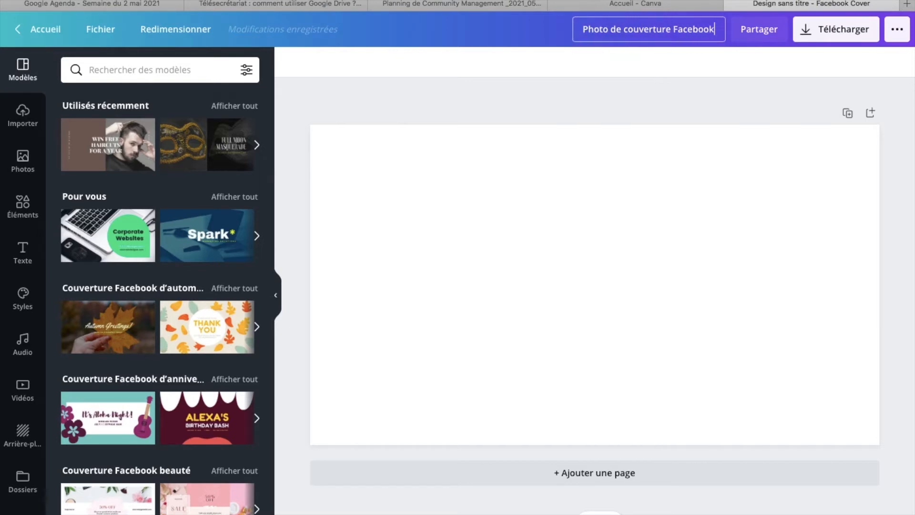
key("Return")
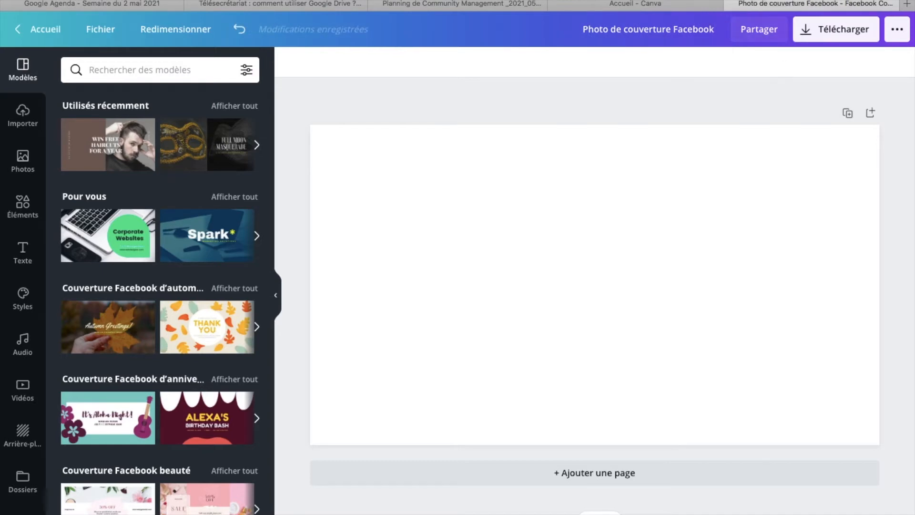
Review the design's sharing options, including the link permissions for editing, use as a template and viewing
left_click(750, 41)
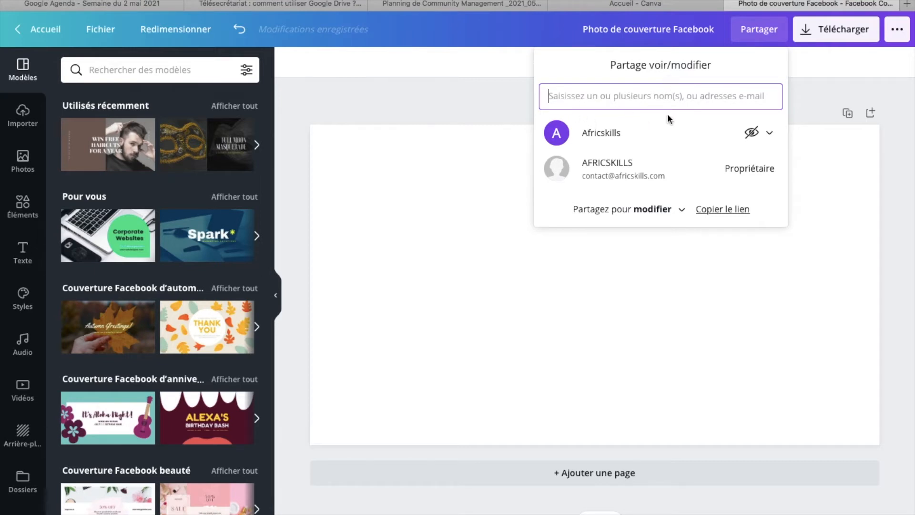
left_click(668, 215)
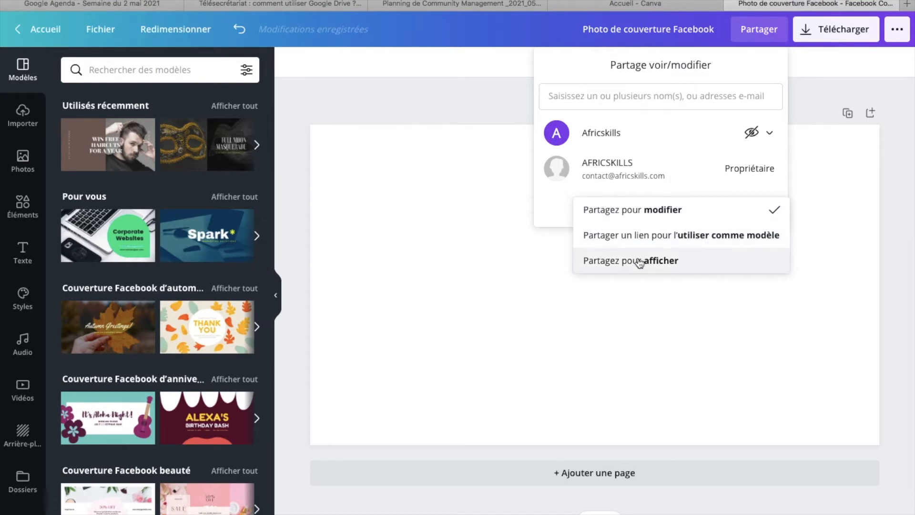
left_click(493, 127)
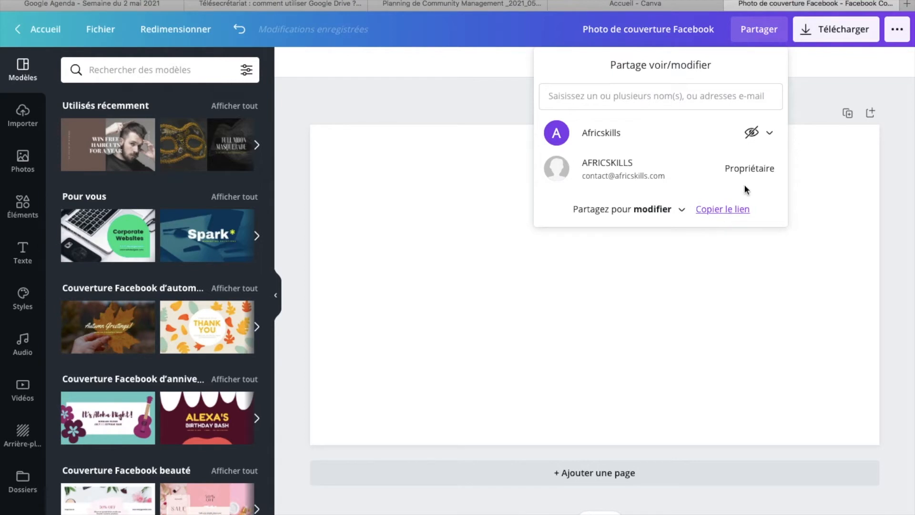
left_click(807, 111)
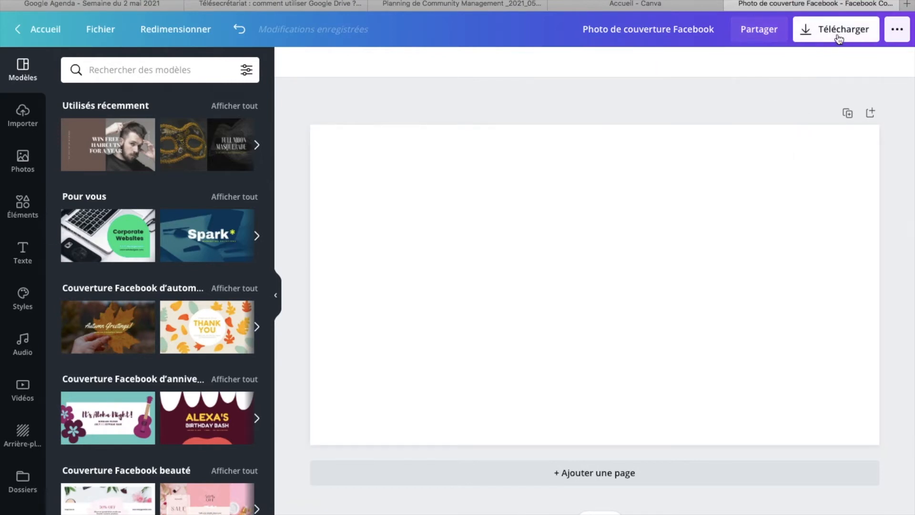
Look through the design's publishing options, from download and social sharing to the print products
left_click(896, 36)
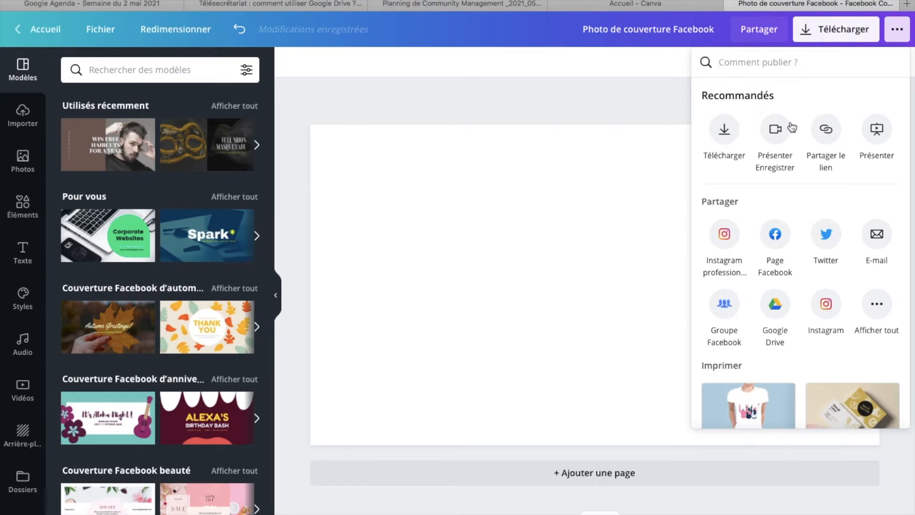
scroll(742, 207, "down", 2)
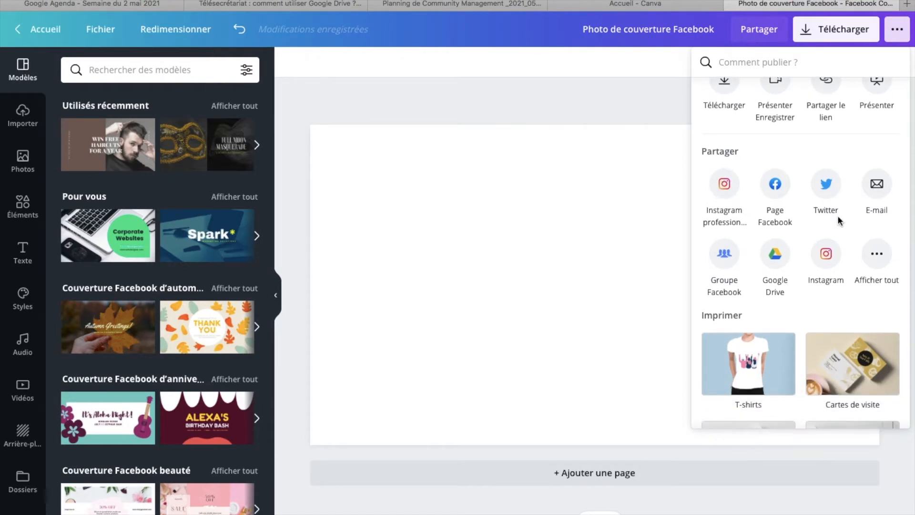
scroll(837, 216, "down", 2)
scroll(795, 256, "down", 1)
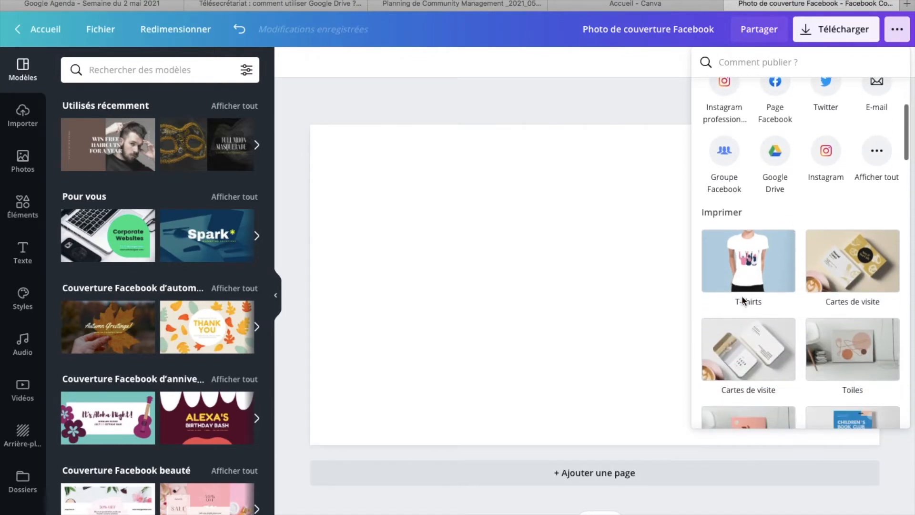
scroll(679, 243, "down", 1)
left_click(568, 94)
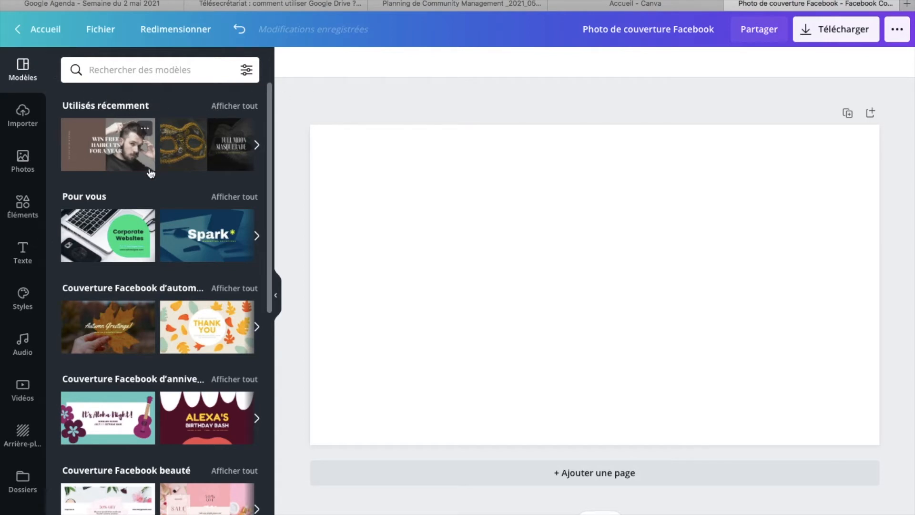
Browse the full set of suggested "Pour vous" templates and return to the main template list
scroll(150, 173, "down", 1)
scroll(149, 173, "down", 1)
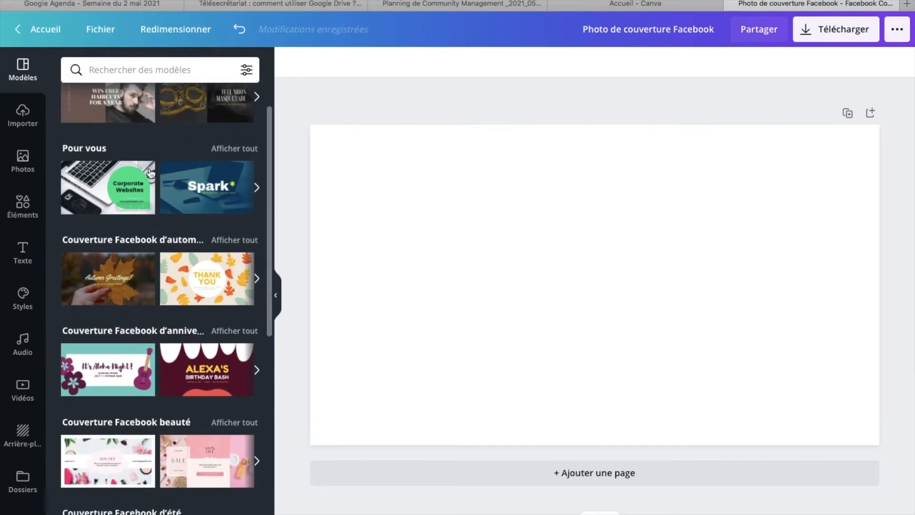
left_click(258, 189)
left_click(257, 190)
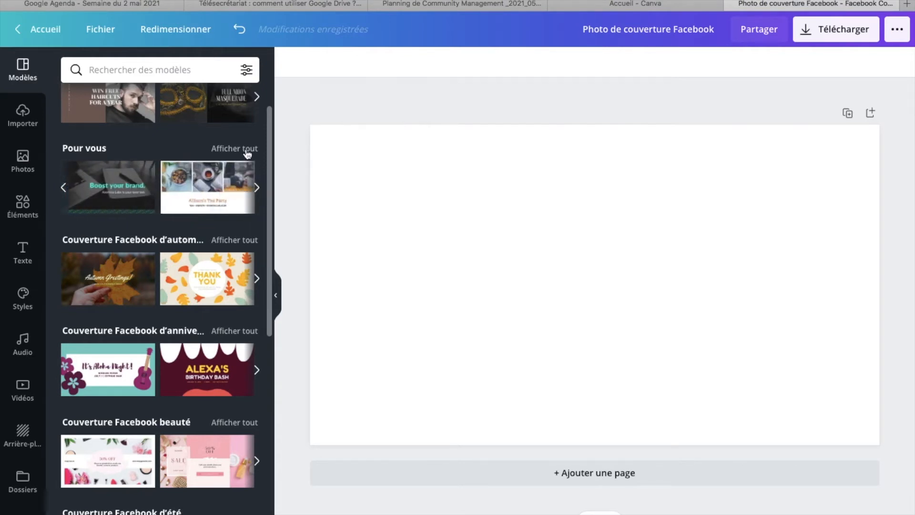
left_click(243, 150)
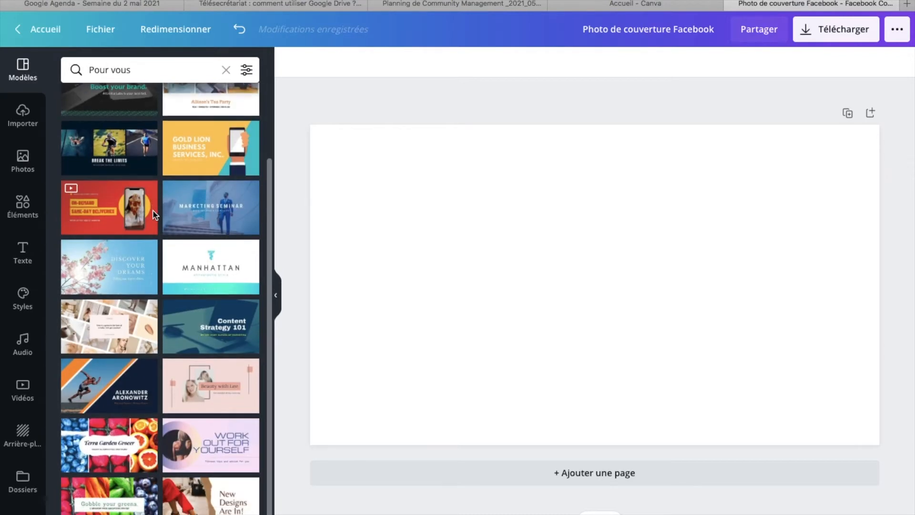
scroll(143, 212, "down", 2)
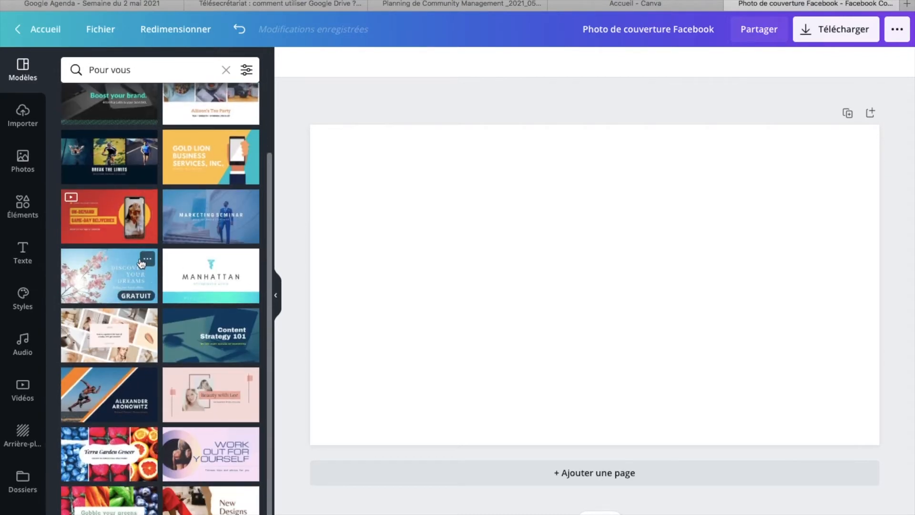
scroll(202, 119, "up", 2)
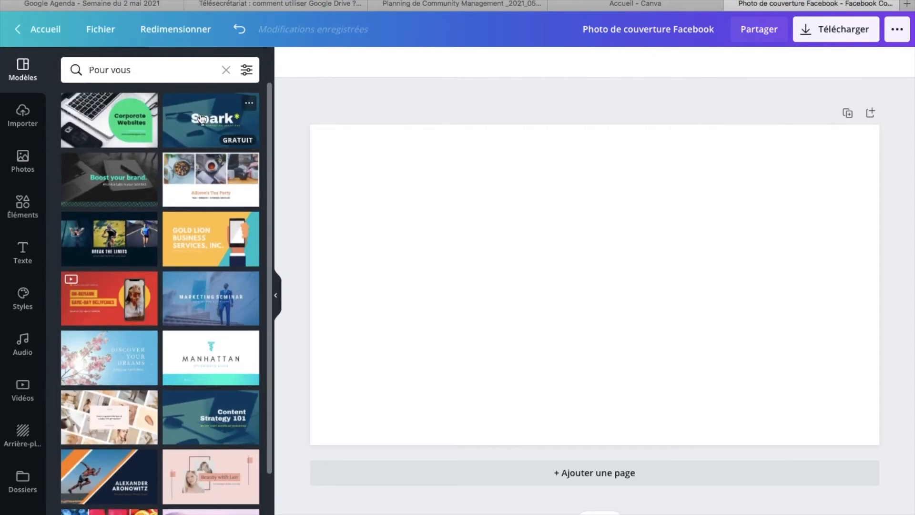
left_click(226, 70)
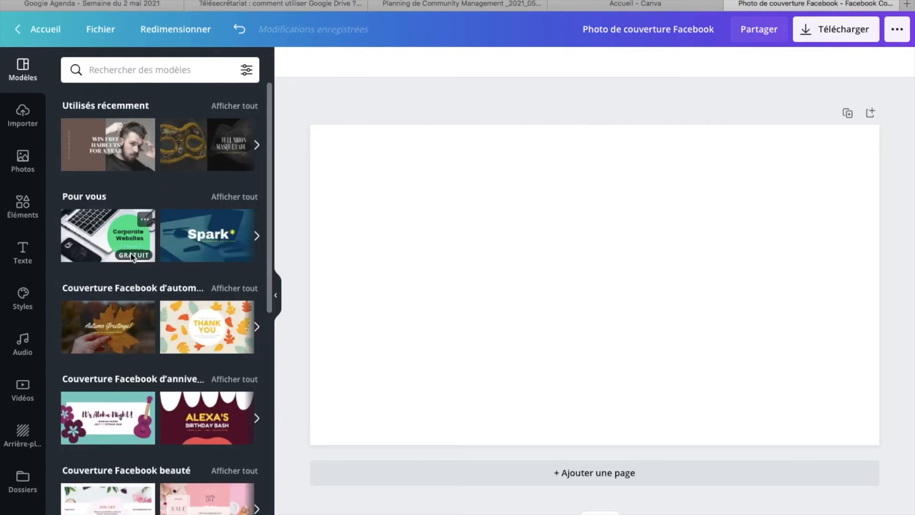
Examine the themed Facebook cover template categories, such as autumn, birthday, beauty, summer and makeup
scroll(143, 219, "down", 1)
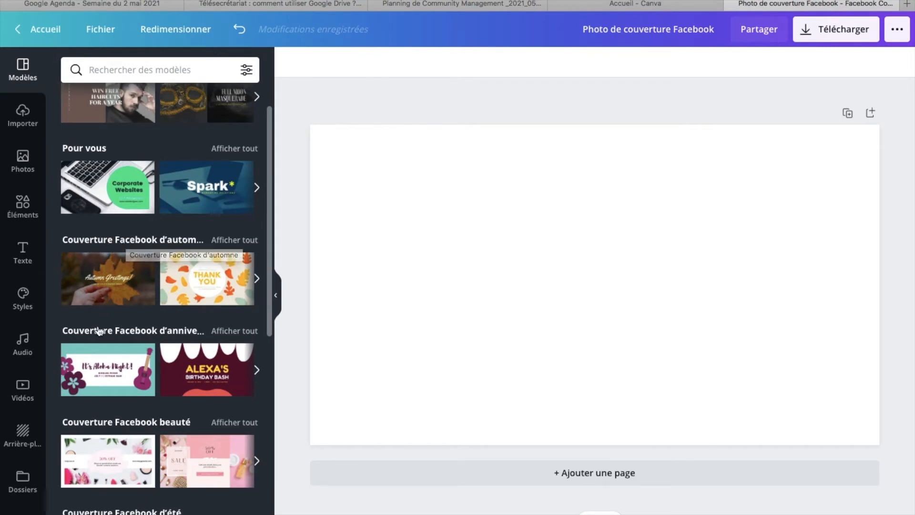
scroll(93, 335, "down", 2)
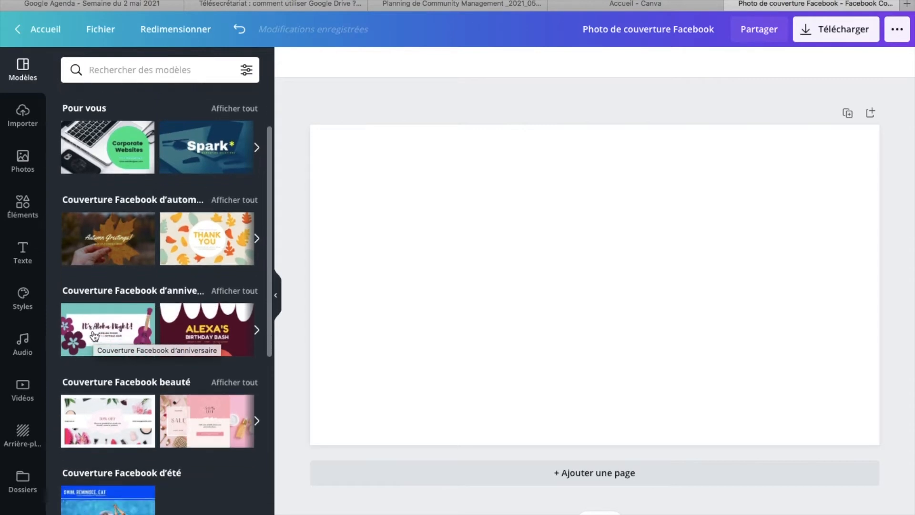
scroll(96, 444, "down", 8)
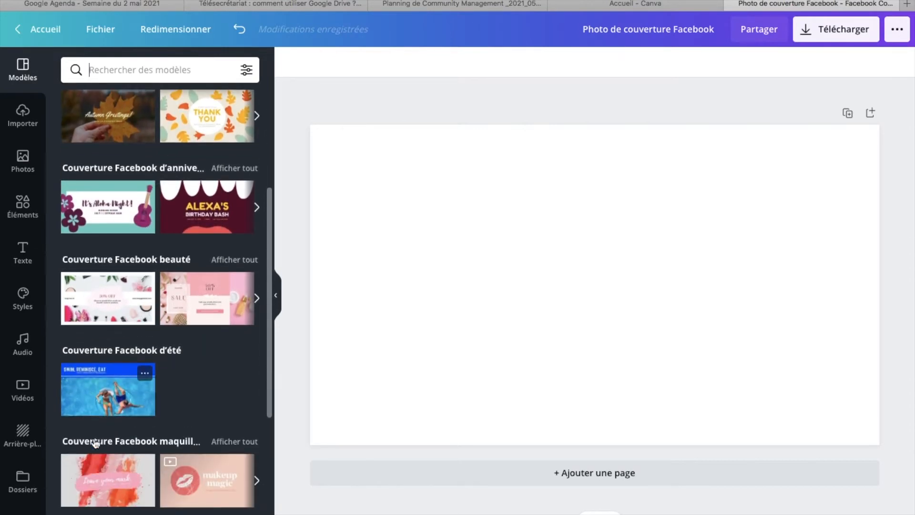
Review the sources for importing media, including choosing files from the device, and return to the uploaded media
scroll(95, 443, "up", 12)
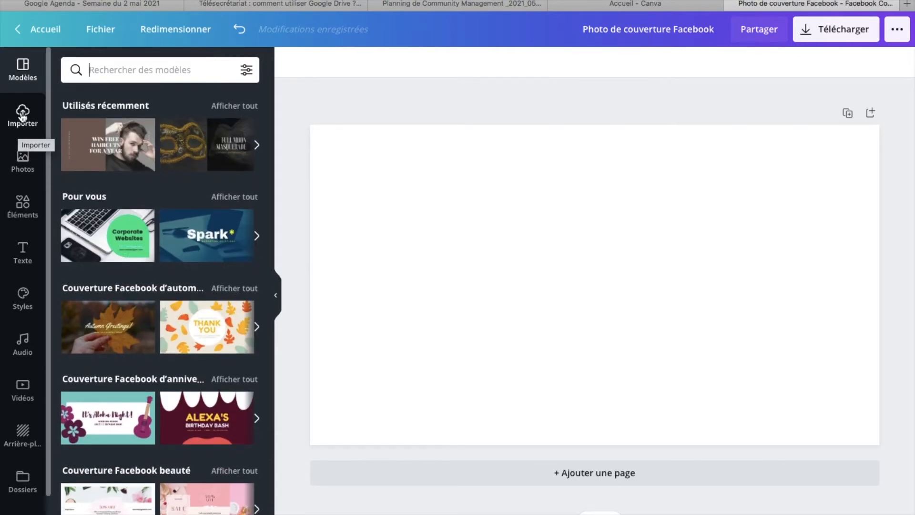
left_click(21, 113)
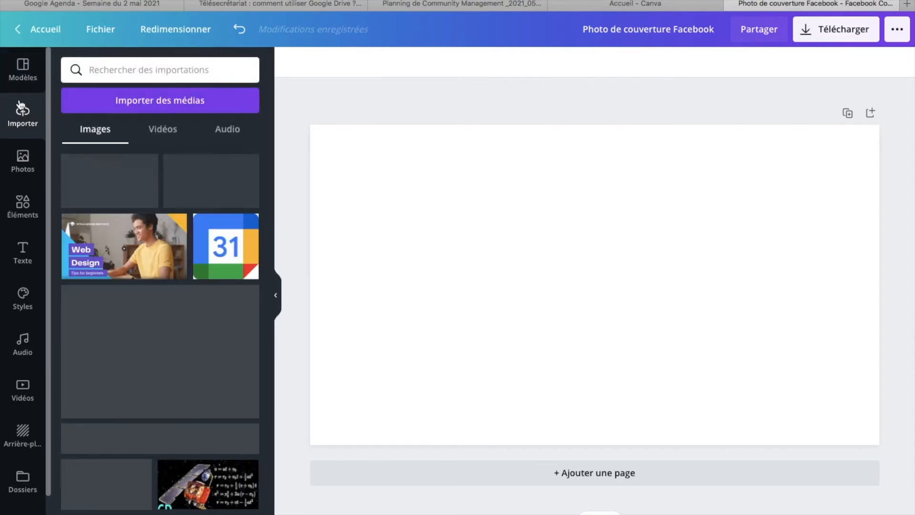
left_click(100, 101)
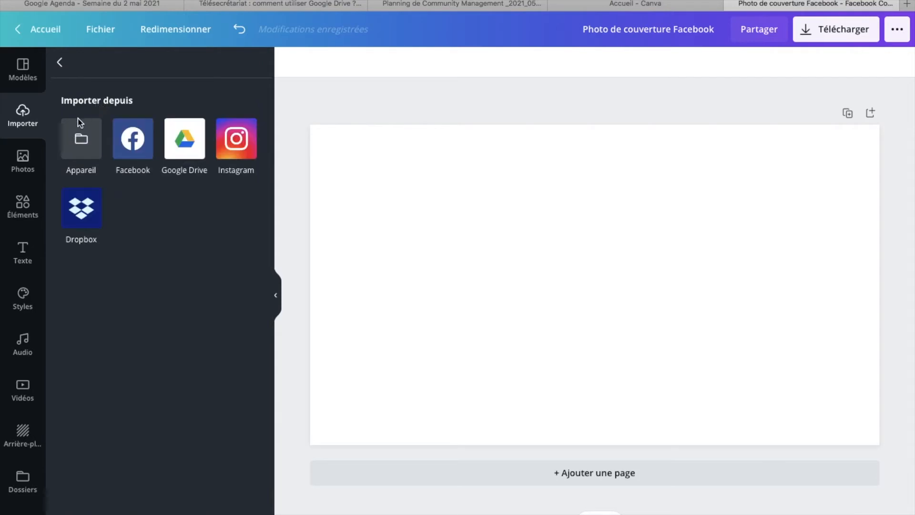
left_click(82, 150)
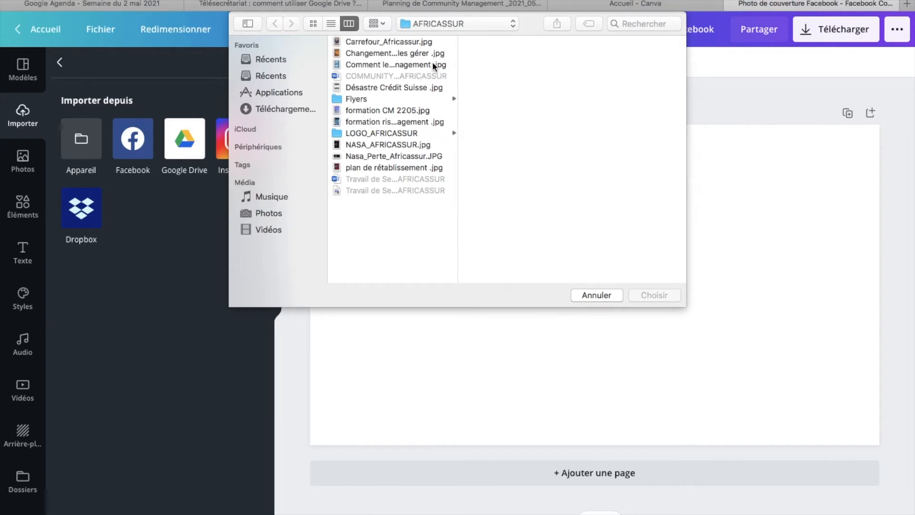
left_click(596, 295)
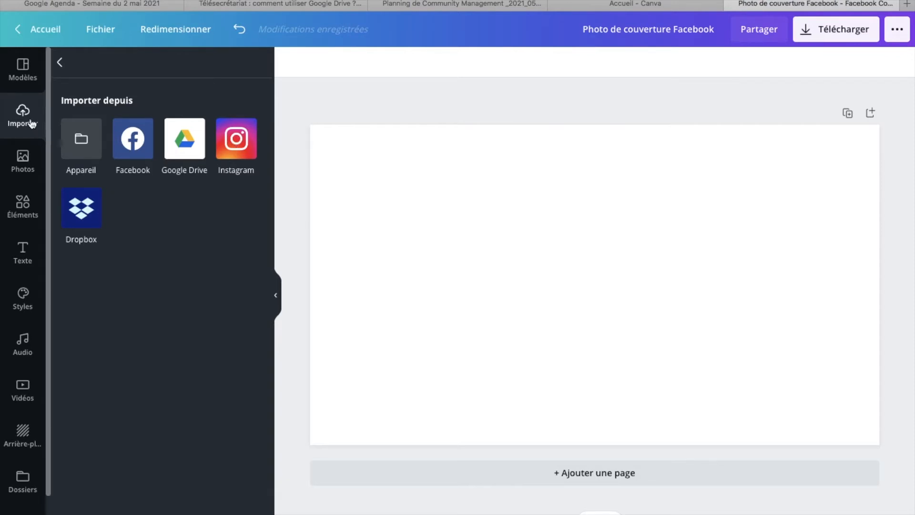
left_click(60, 63)
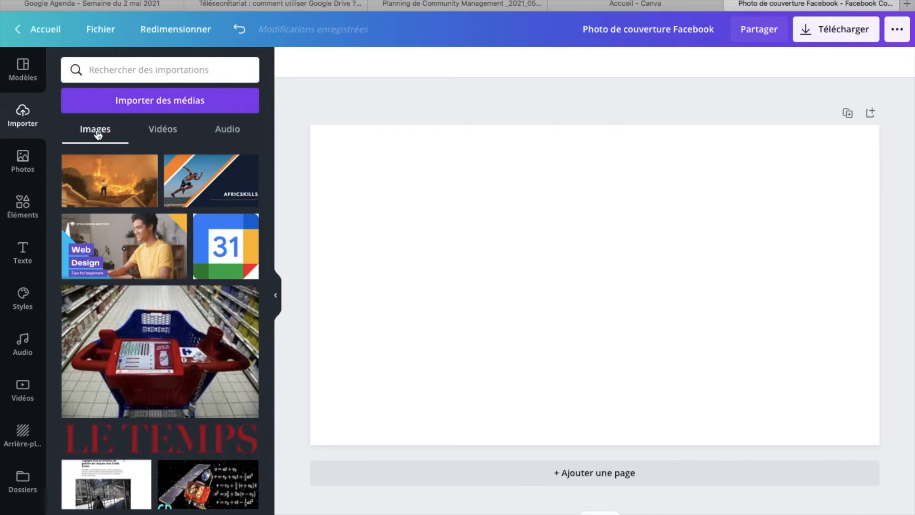
Look through the uploaded videos, audio and images
left_click(156, 134)
left_click(219, 138)
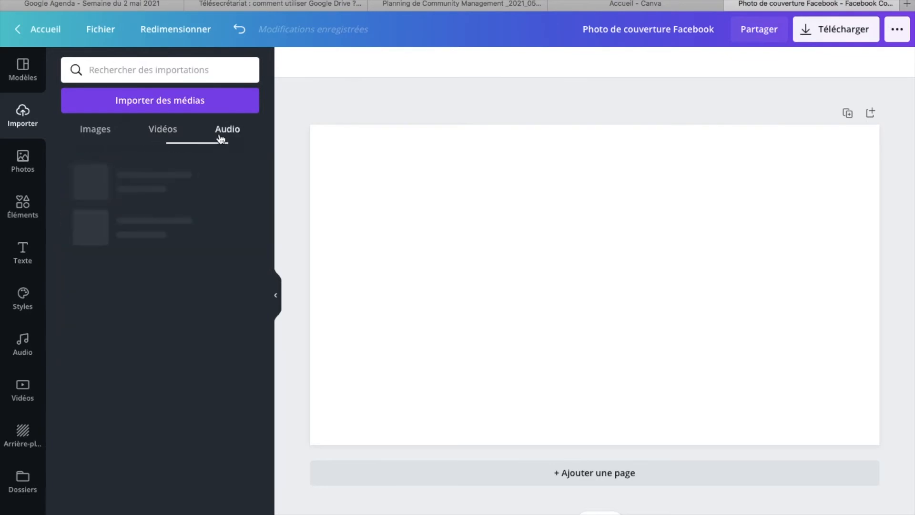
left_click(84, 131)
scroll(143, 309, "down", 2)
scroll(142, 310, "down", 15)
scroll(143, 309, "up", 15)
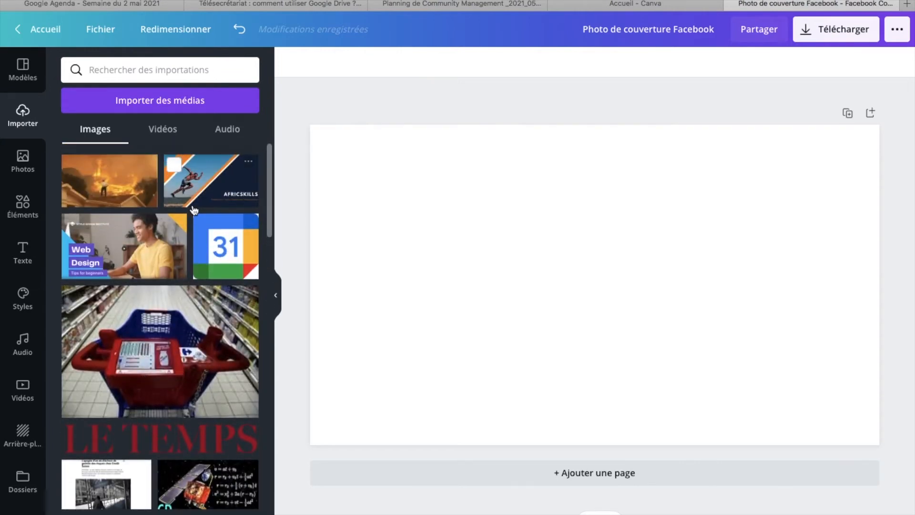
Move the uploaded videos "Recording 5 mai 2021, 01:38.webm" and "Recording 5 mai 2021, 01:37.webm" to the trash
left_click(175, 131)
left_click(247, 168)
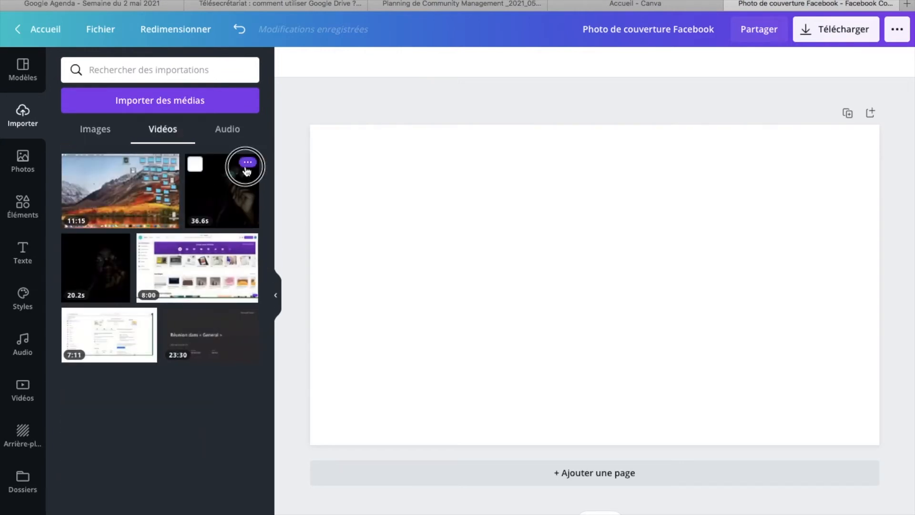
left_click(270, 307)
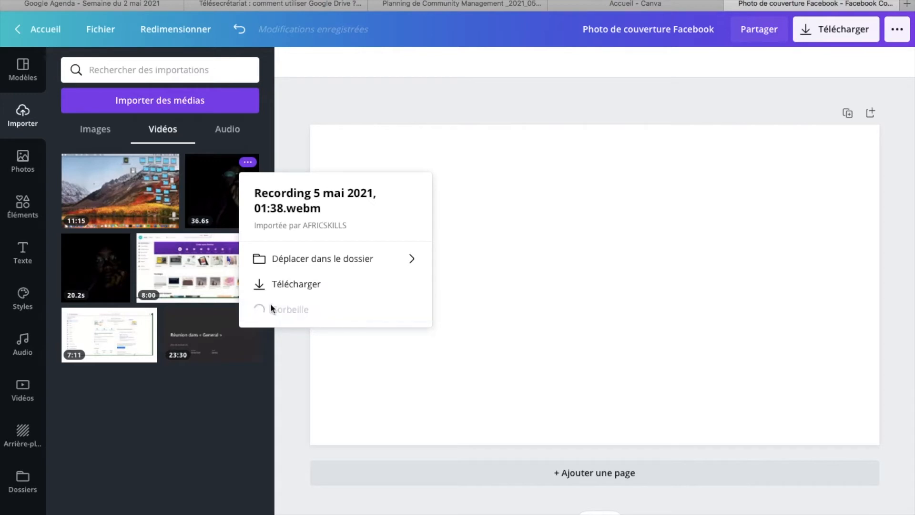
left_click(248, 163)
left_click(310, 318)
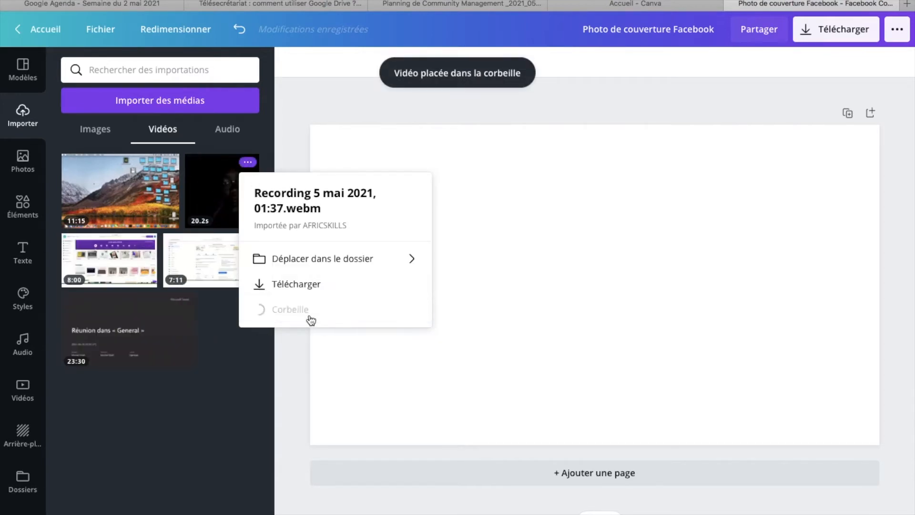
Browse the photo library's recently used and trending ("Tendances") pictures
left_click(16, 172)
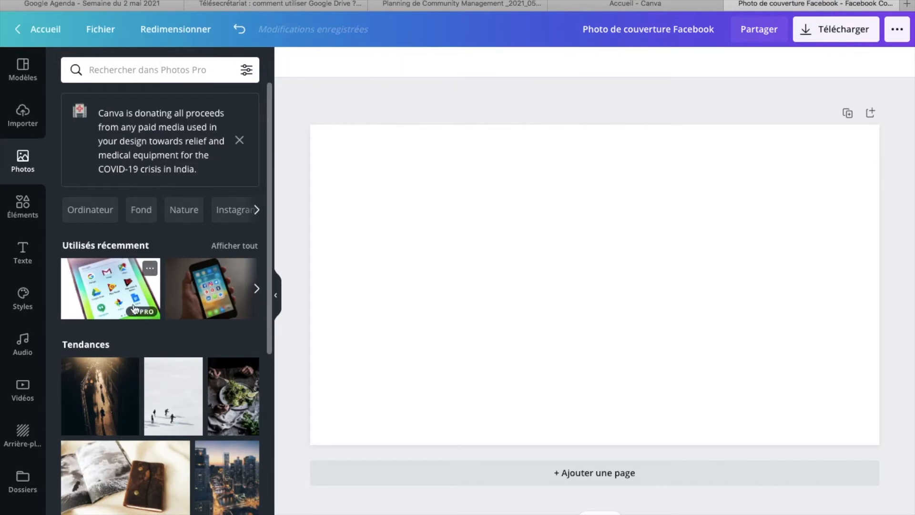
scroll(133, 309, "down", 2)
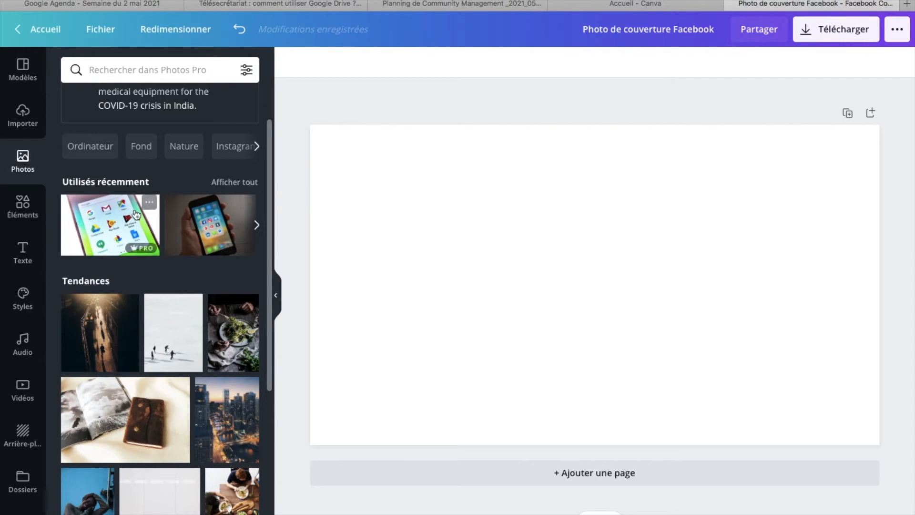
scroll(119, 334, "down", 2)
scroll(117, 298, "down", 2)
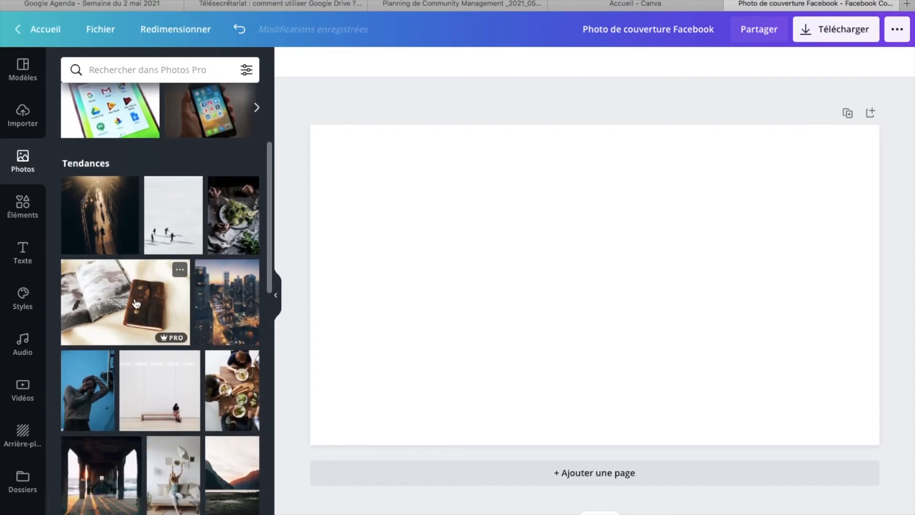
scroll(156, 317, "down", 5)
scroll(155, 316, "down", 8)
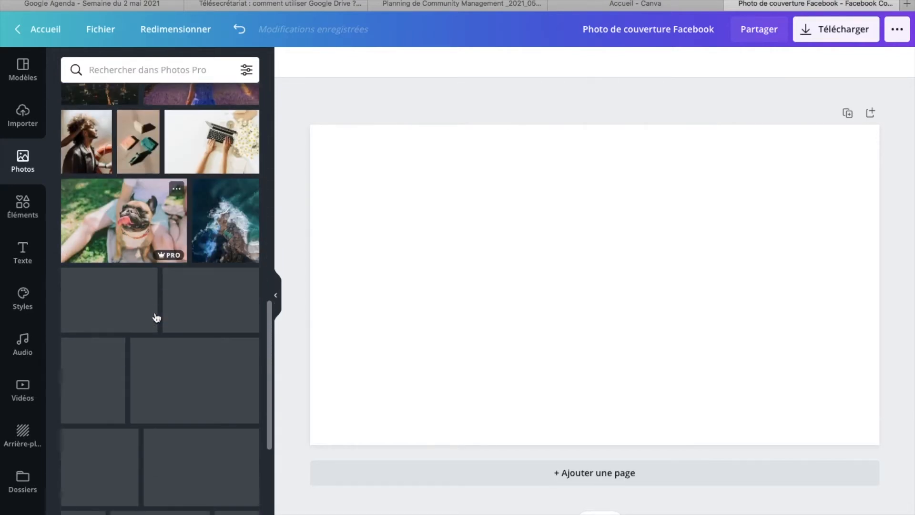
scroll(156, 316, "down", 2)
scroll(152, 368, "up", 15)
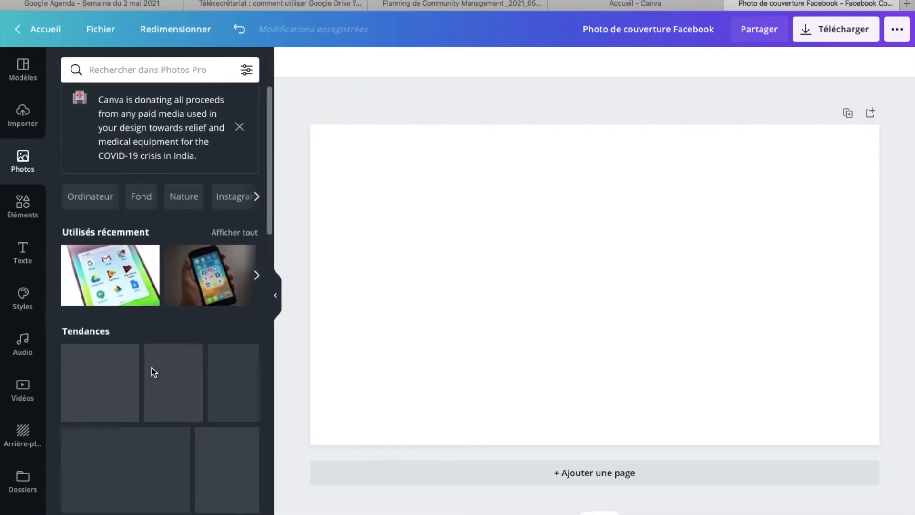
Search the photo library for "anniversaire", examine which pictures are free or Pro, and clear the search
left_click(159, 67)
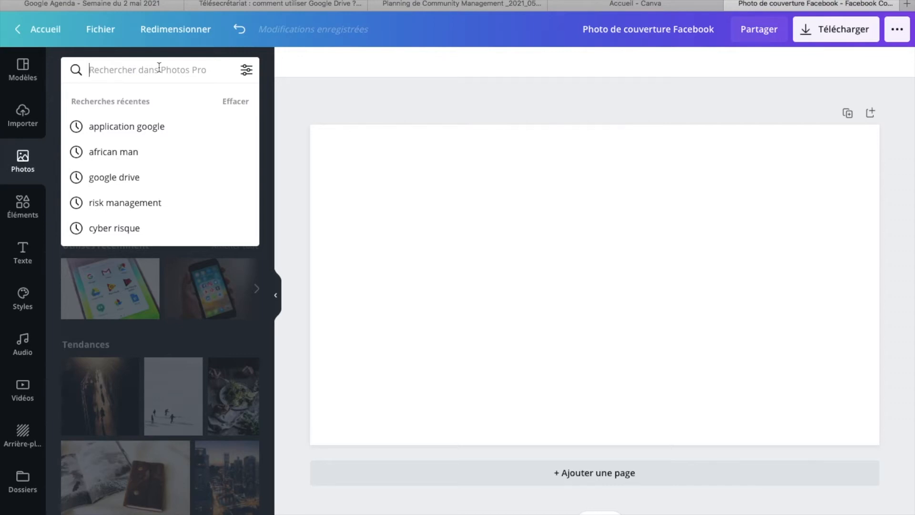
type("annivers")
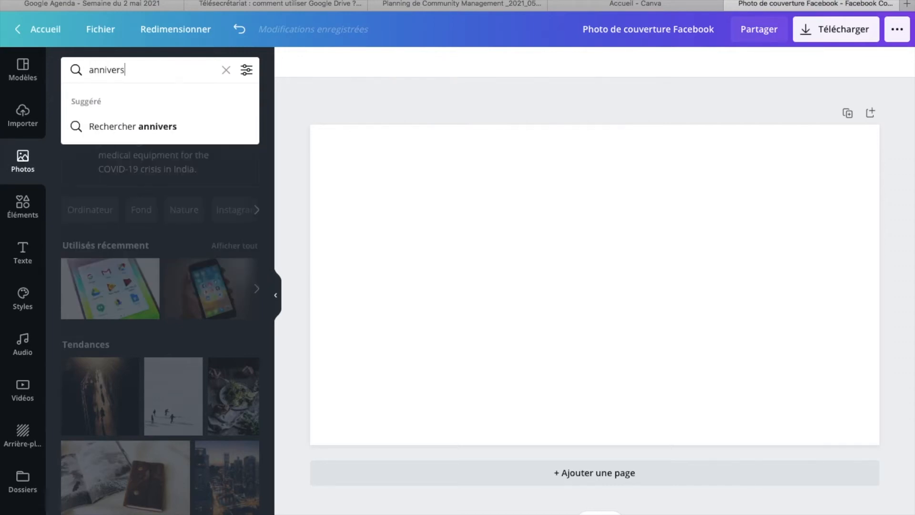
type("e")
key("Return")
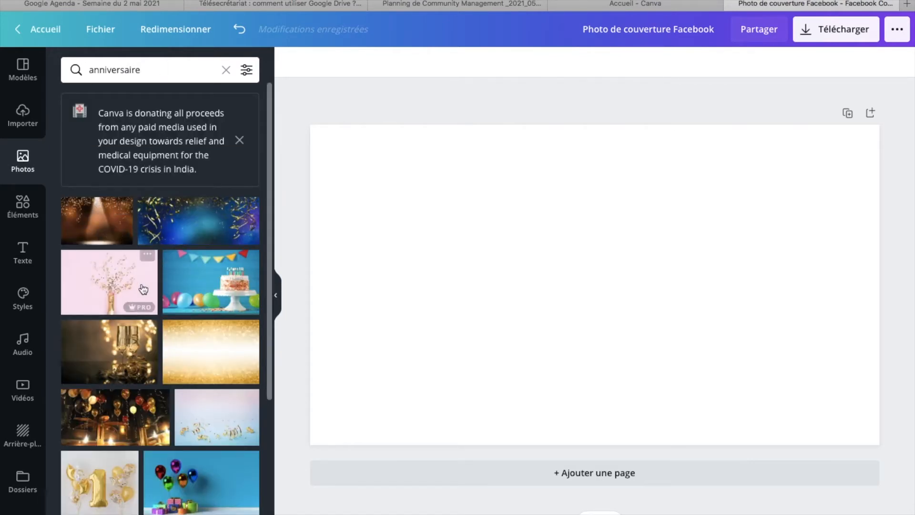
scroll(157, 291, "down", 2)
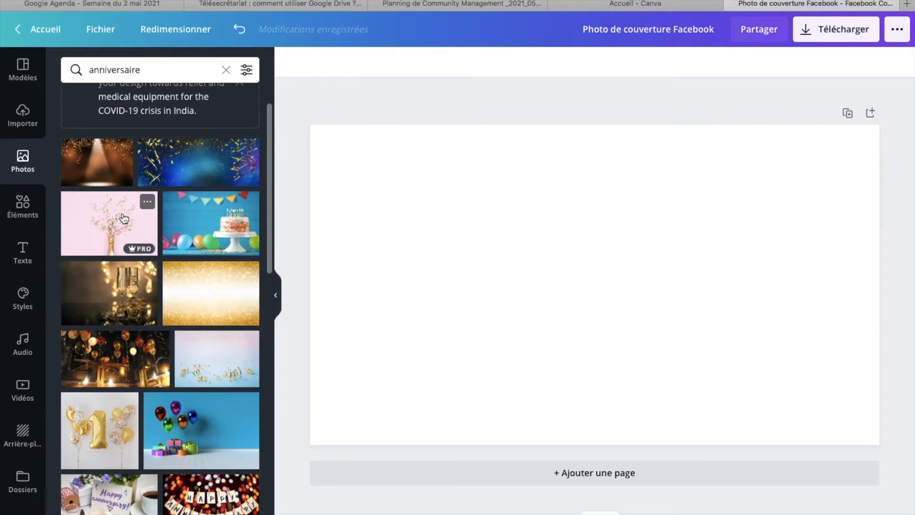
mouse_move(128, 254)
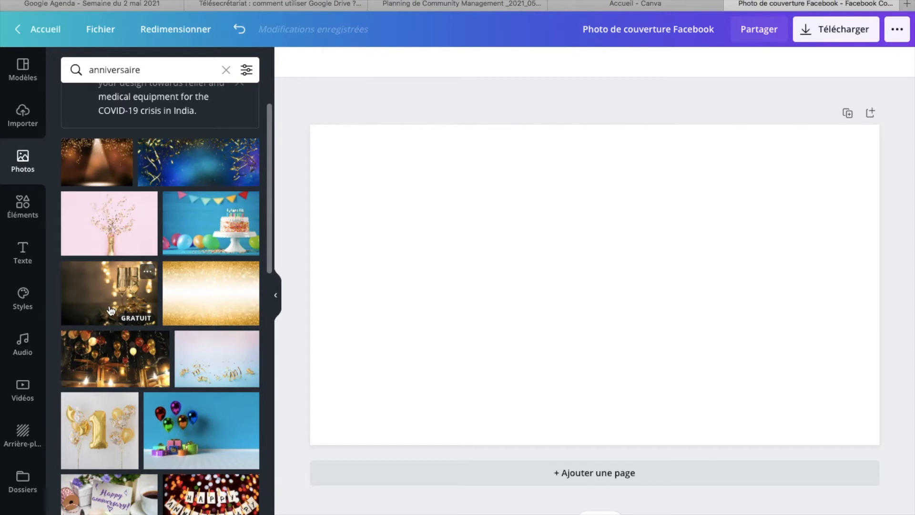
scroll(111, 310, "down", 3)
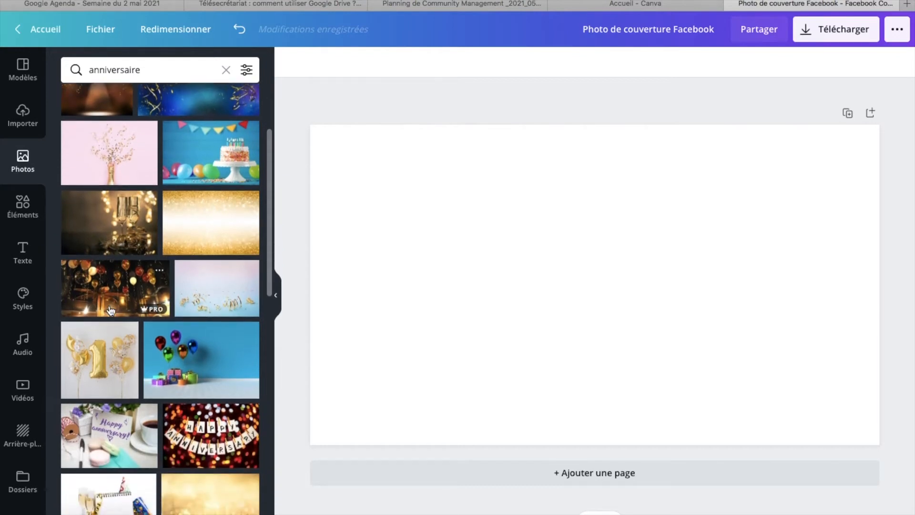
scroll(111, 310, "down", 1)
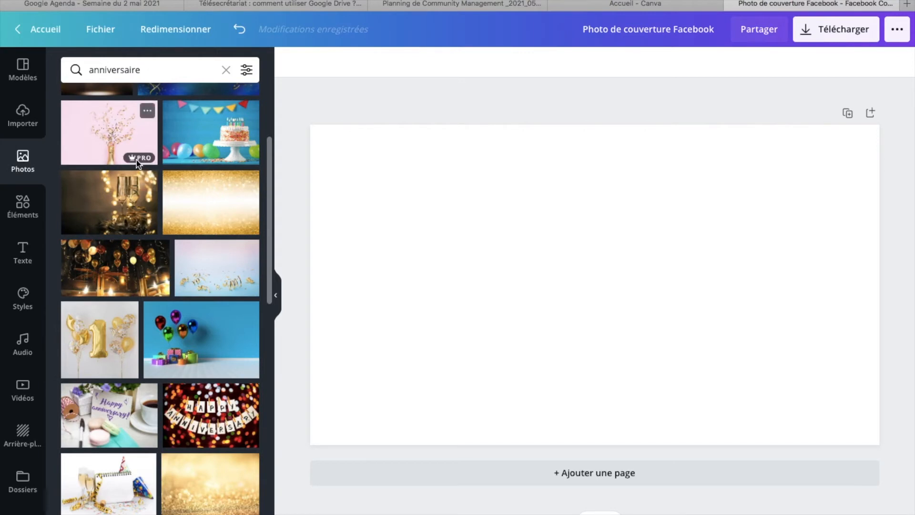
left_click(225, 72)
Look through the element categories, including lines, shapes, frames and stickers
left_click(21, 214)
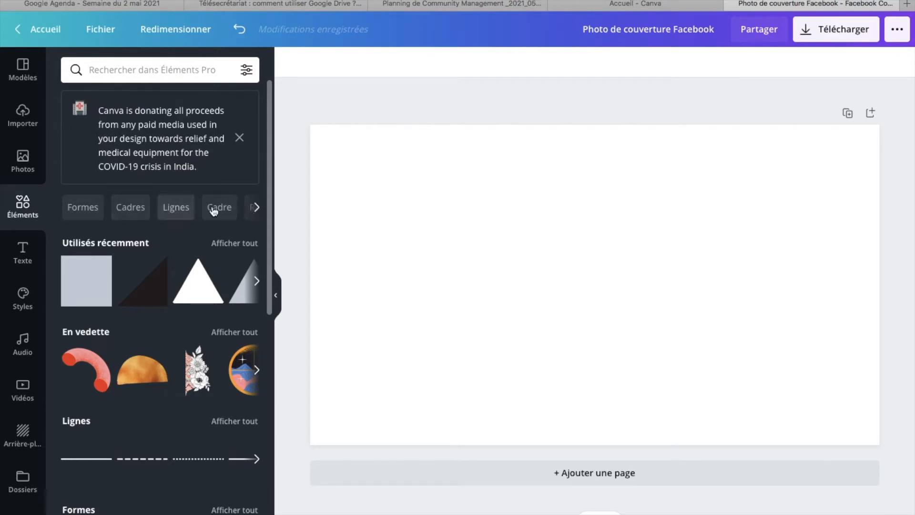
left_click(255, 207)
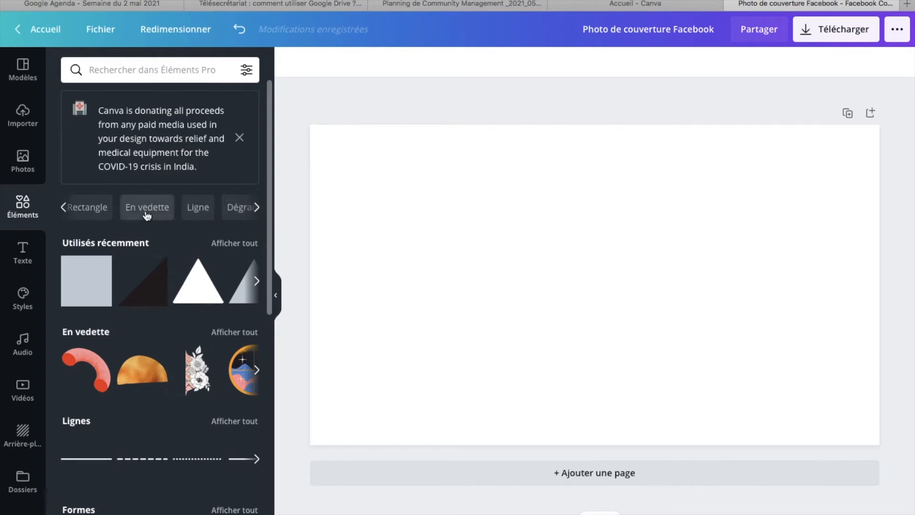
scroll(145, 229, "down", 2)
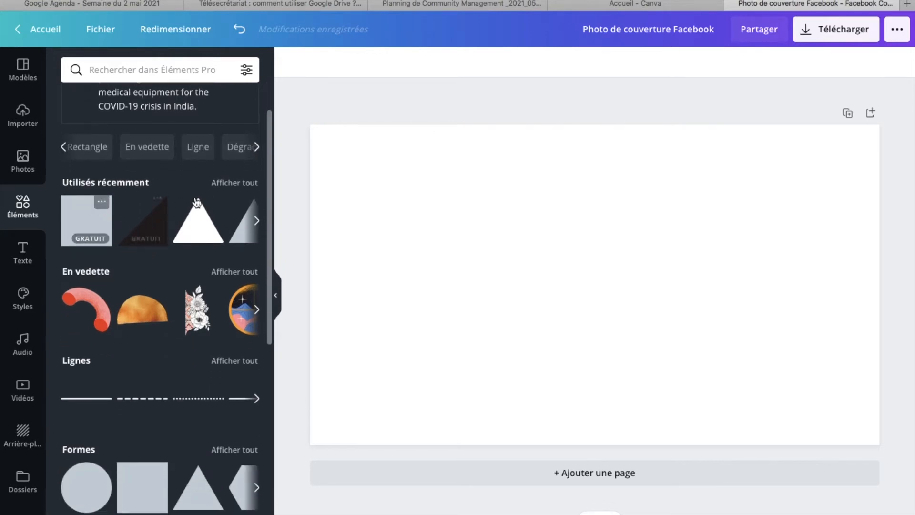
scroll(122, 276, "down", 5)
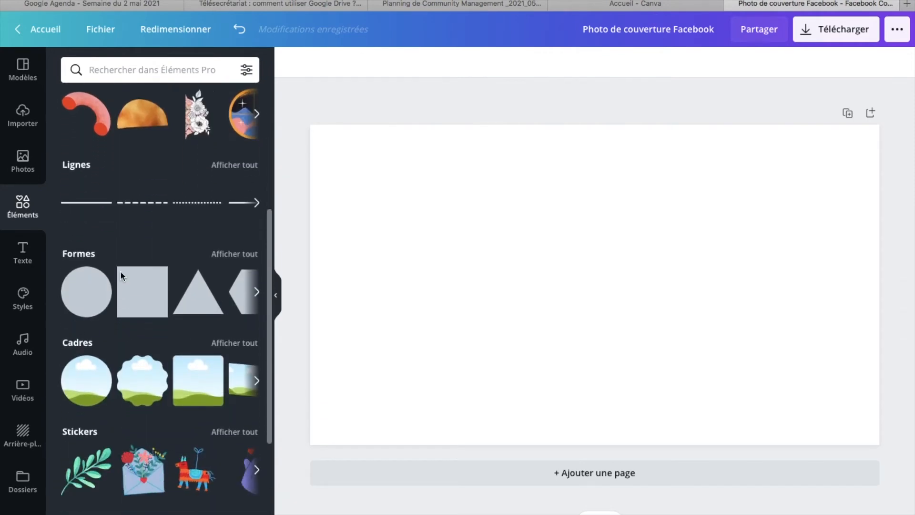
Search the elements for "facebook" and look through the matching icons
left_click(105, 70)
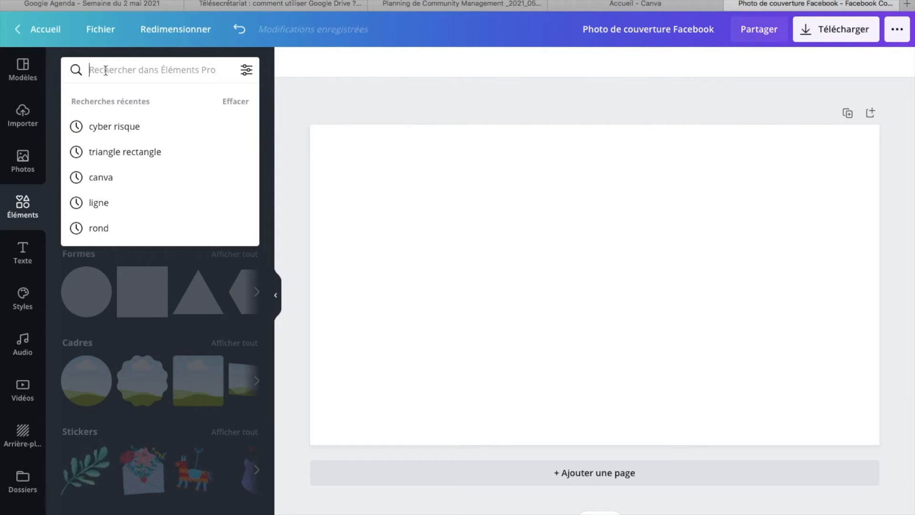
type("facebb")
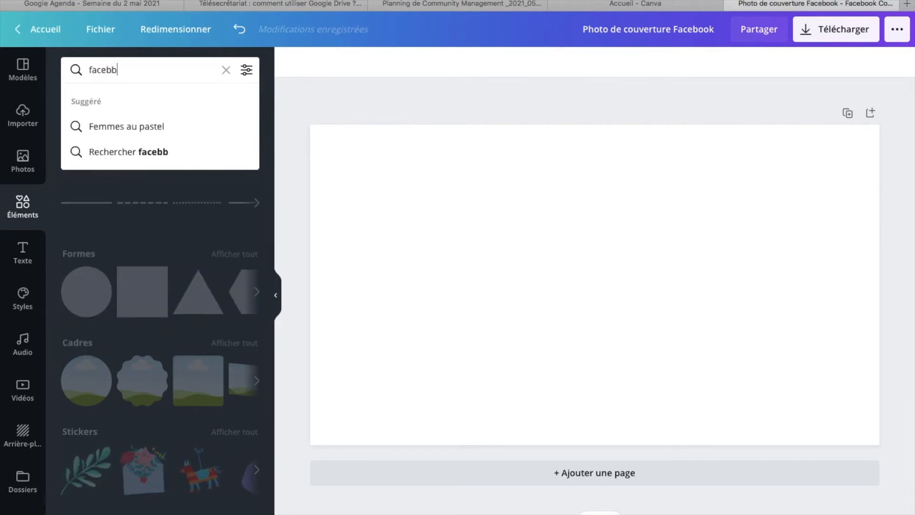
type("ok")
key("BackSpace")
key("BackSpace")
key("BackSpace")
key("BackSpace")
type("book")
key("Return")
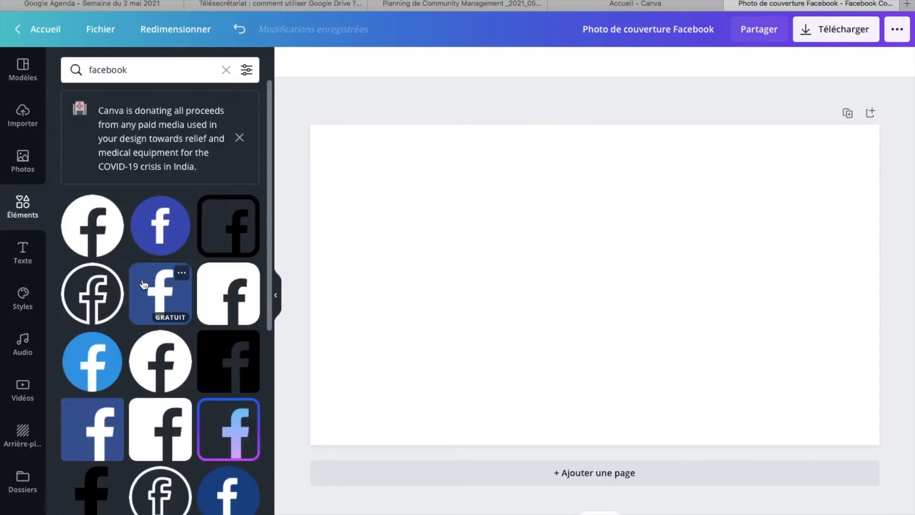
scroll(143, 284, "down", 3)
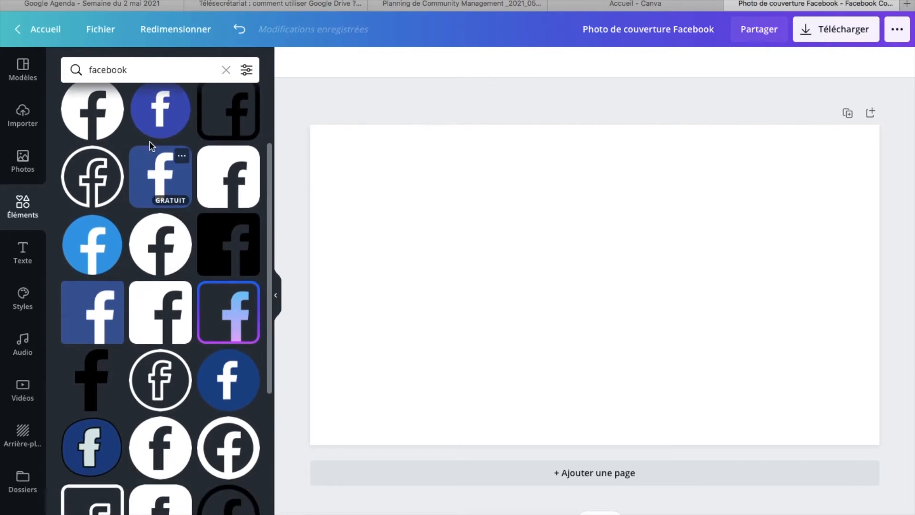
scroll(90, 174, "up", 1)
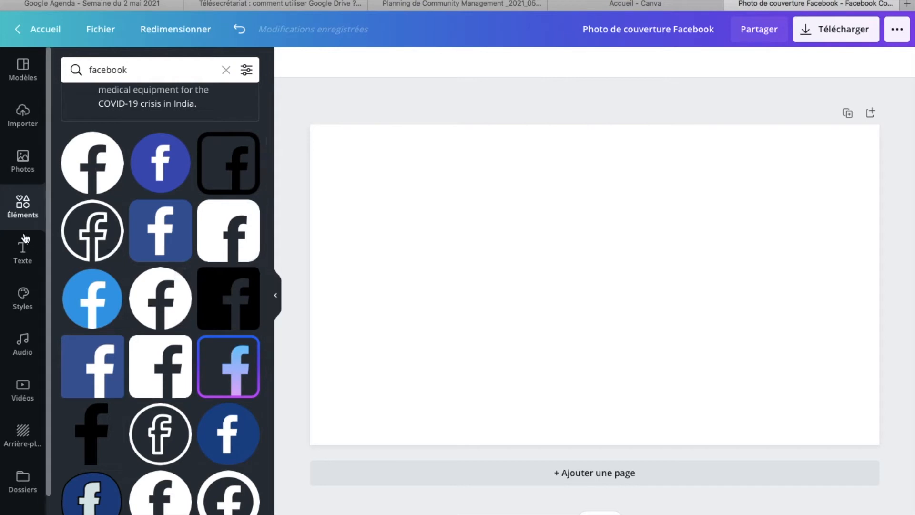
Look through the text options, including the heading styles, recently used texts and font combinations
left_click(22, 254)
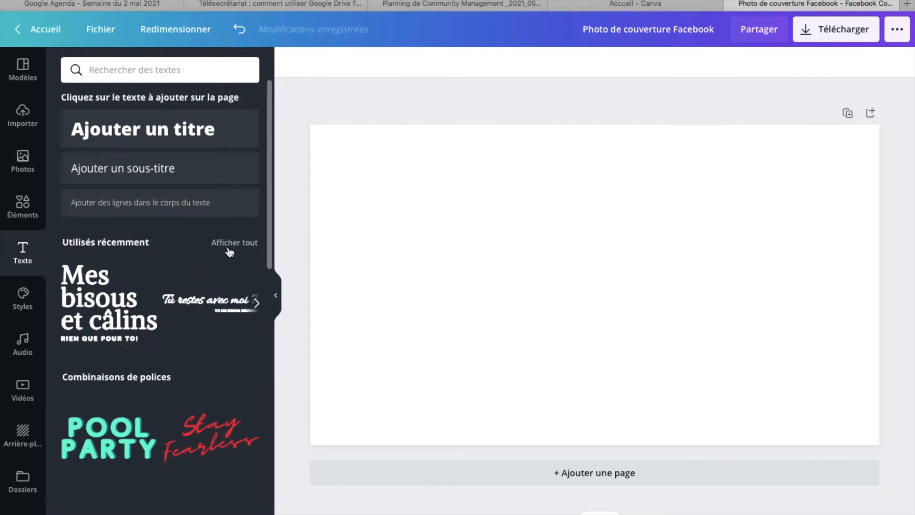
scroll(182, 357, "down", 5)
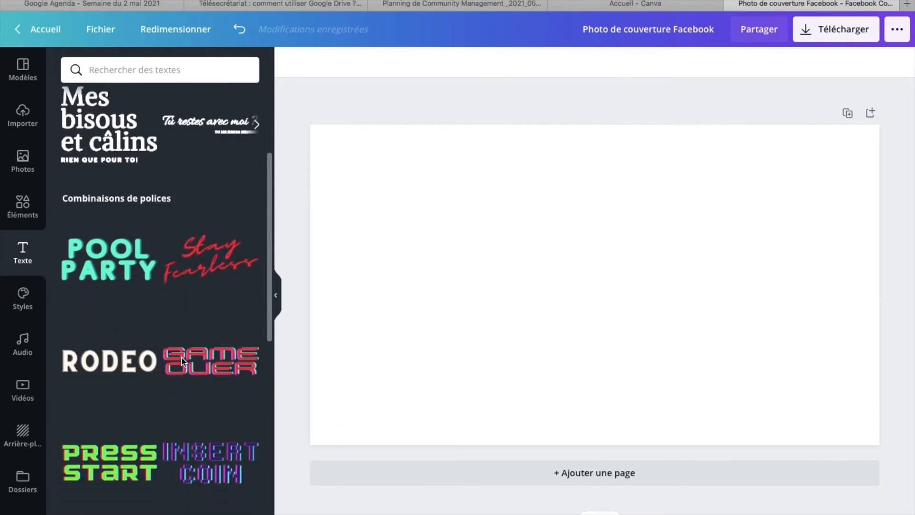
scroll(182, 362, "up", 5)
Search the text designs for "joyeux anniversaire"
left_click(195, 76)
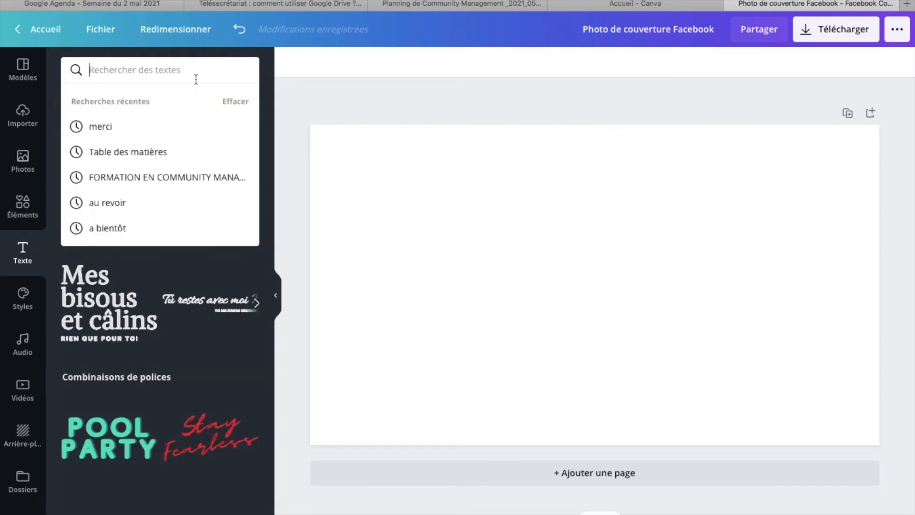
type("joyeux anni")
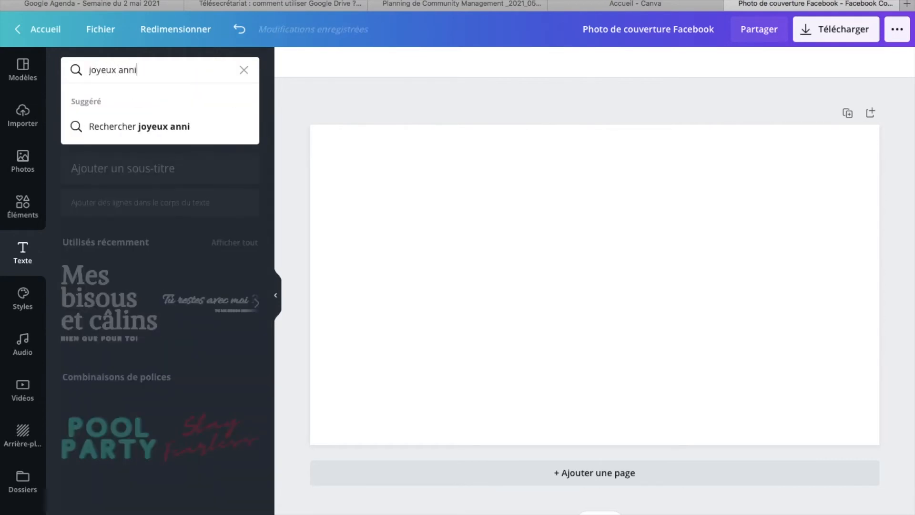
type("versaire")
left_click(74, 120)
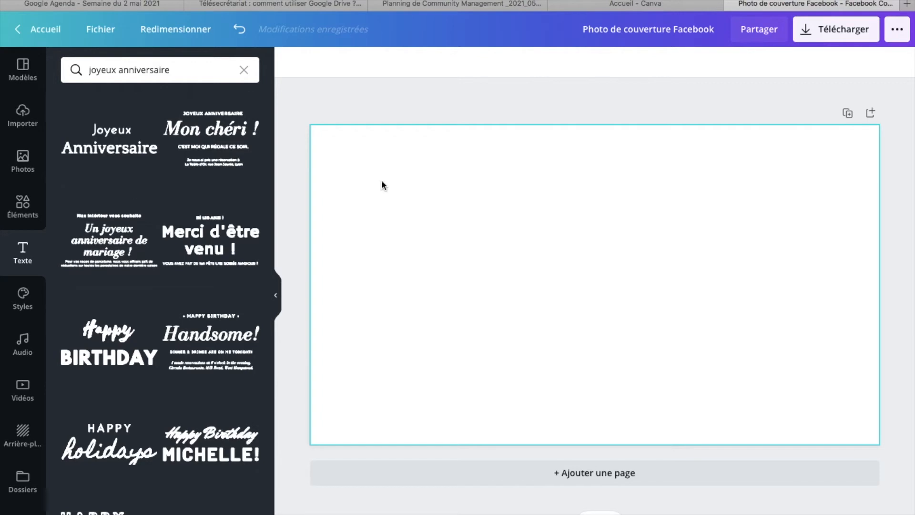
Look through the trending ("Tendances") styles, including the combined styles, the colour palettes and the font pairings
left_click(19, 299)
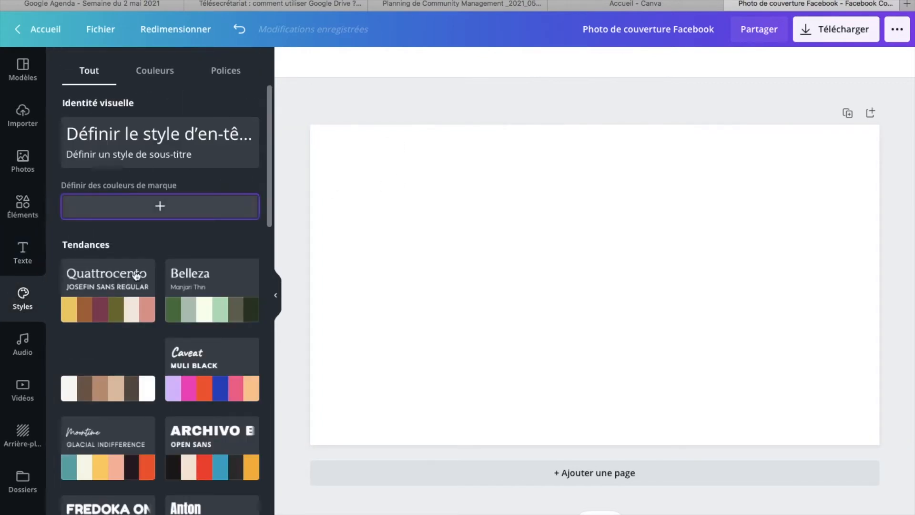
scroll(123, 329, "down", 1)
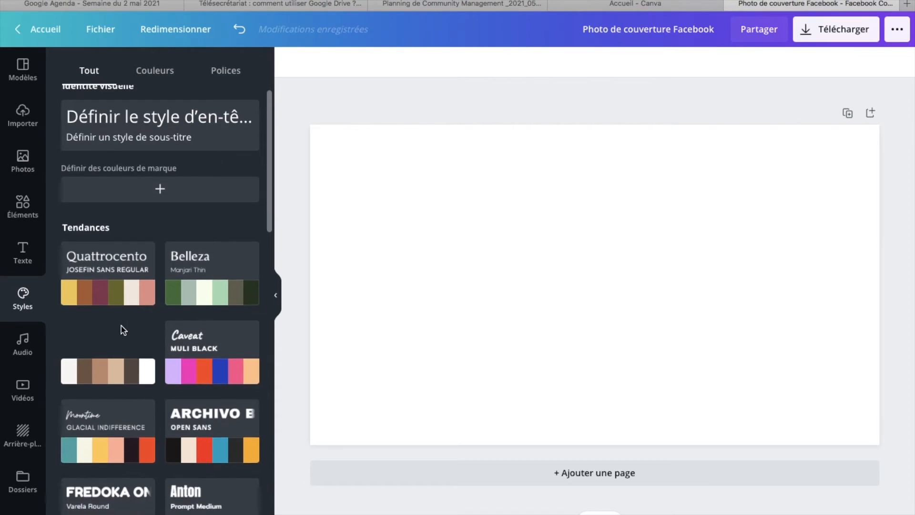
scroll(141, 384, "down", 1)
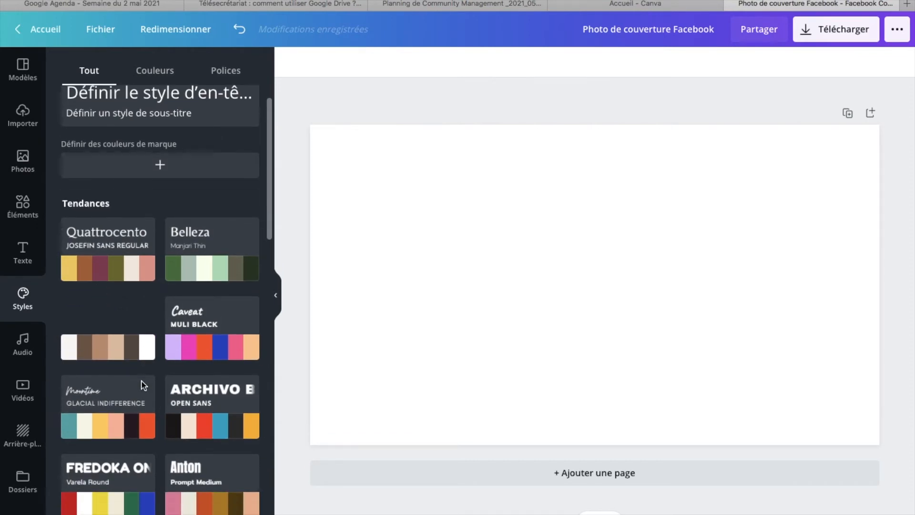
scroll(106, 261, "down", 1)
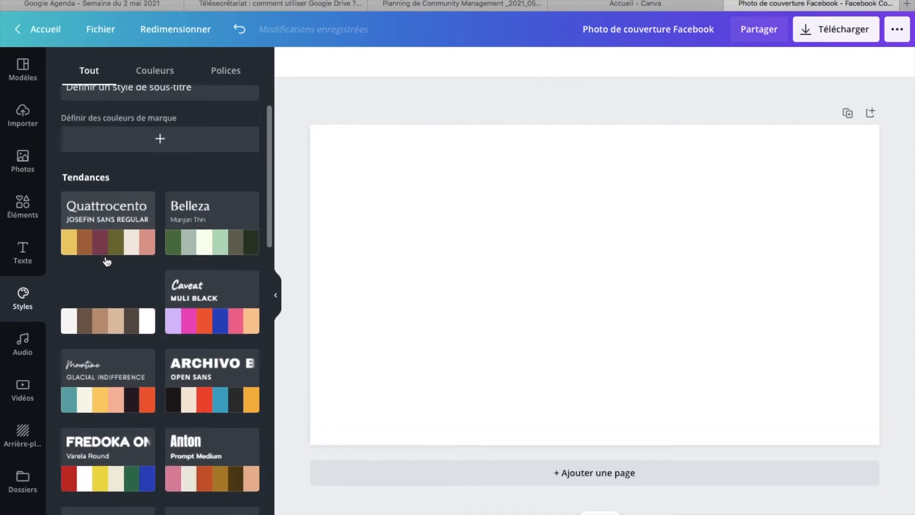
left_click(150, 71)
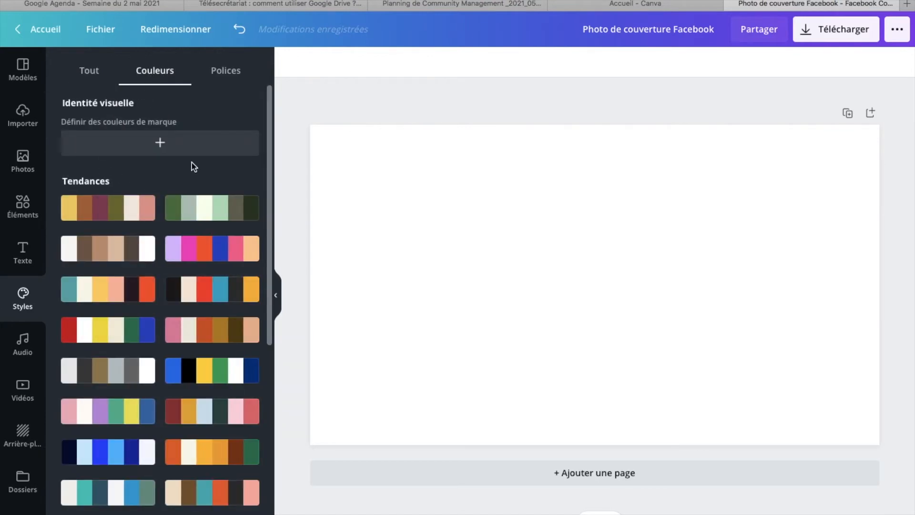
left_click(218, 72)
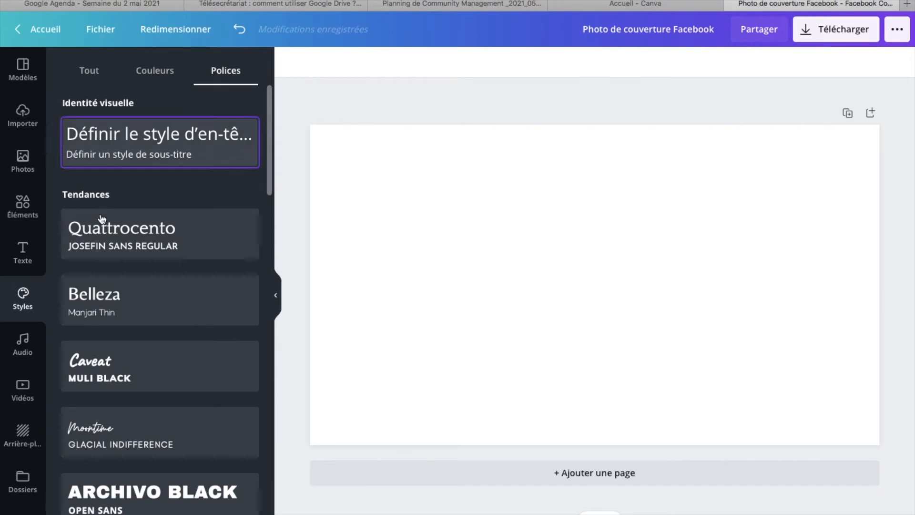
From the full styles list, open the brand colour definition to view the "Identité visuelle" page, and return to the Facebook cover design
left_click(99, 70)
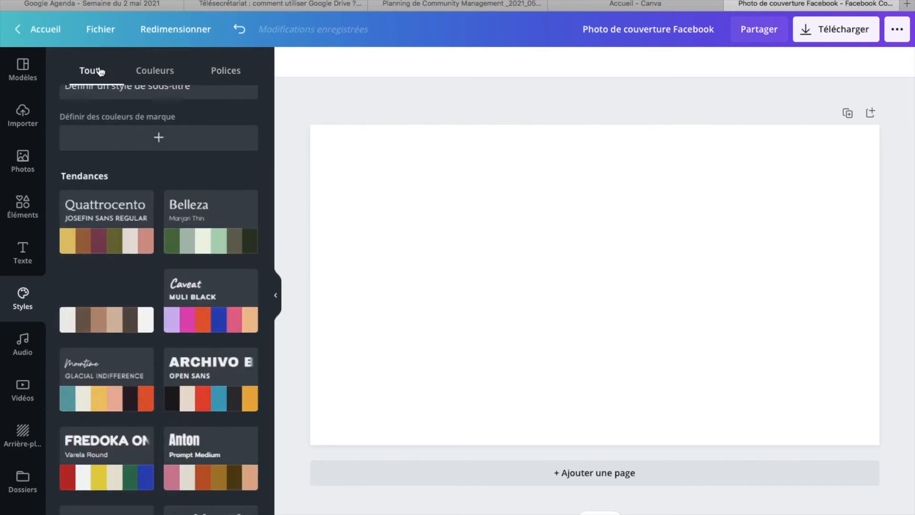
scroll(138, 139, "up", 3)
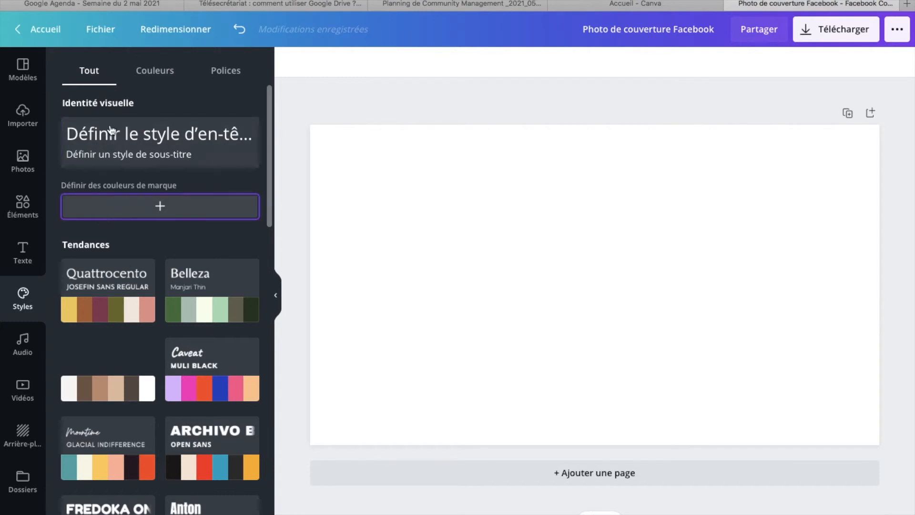
left_click(129, 210)
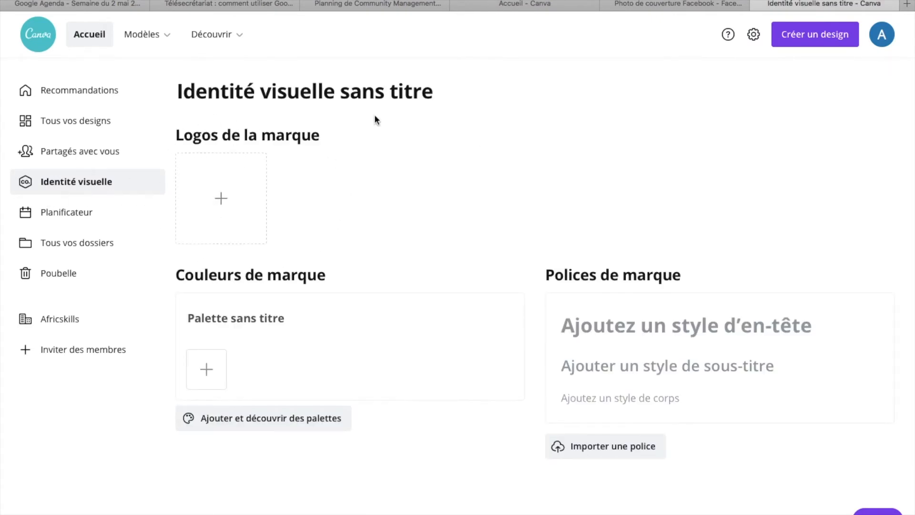
mouse_move(515, 1)
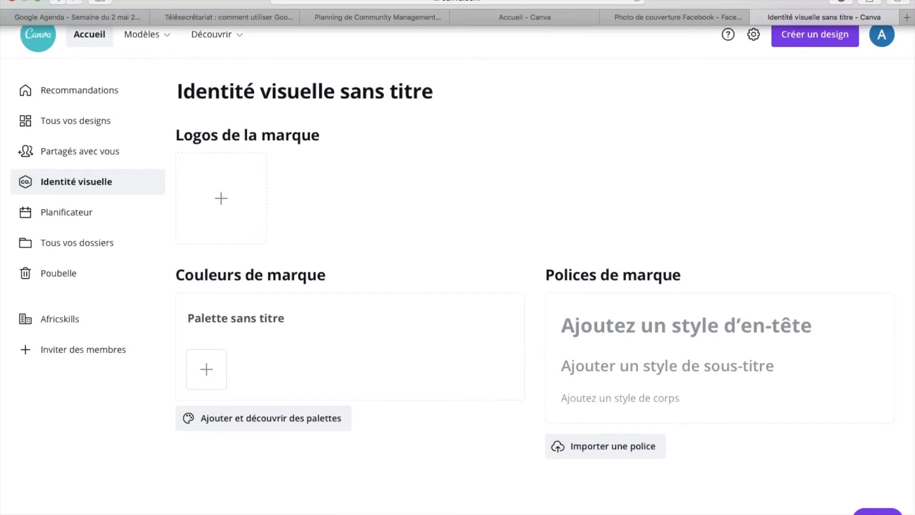
left_click(757, 18)
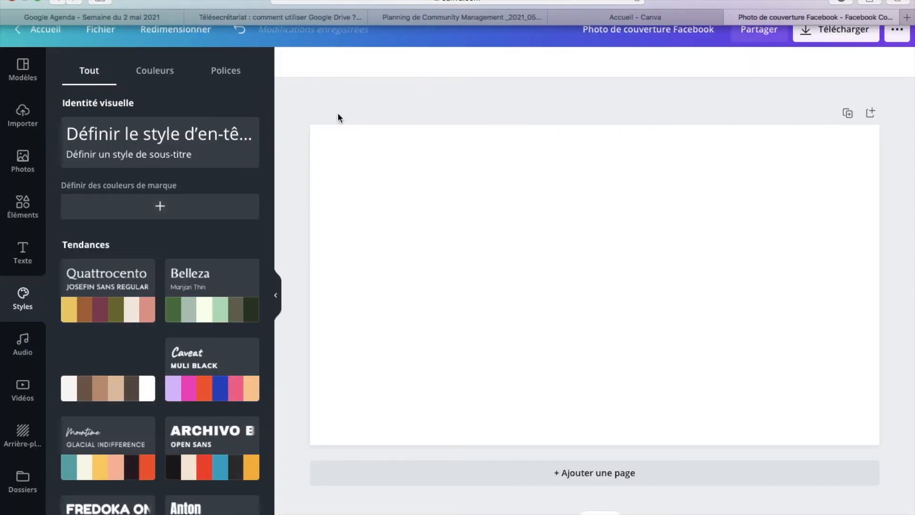
key("super+t")
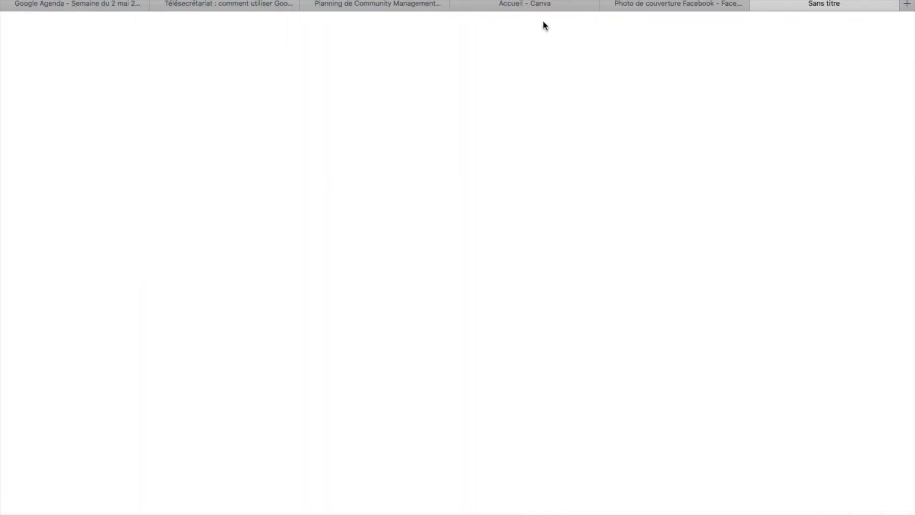
left_click(757, 3)
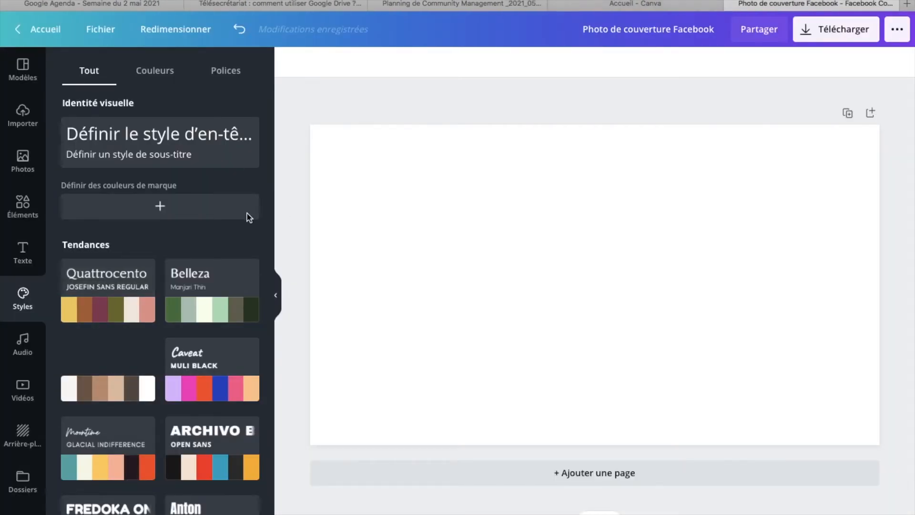
Browse the audio library's recently used tracks and its Epic, Voyage, Trap, Piano and YouTube categories
left_click(15, 342)
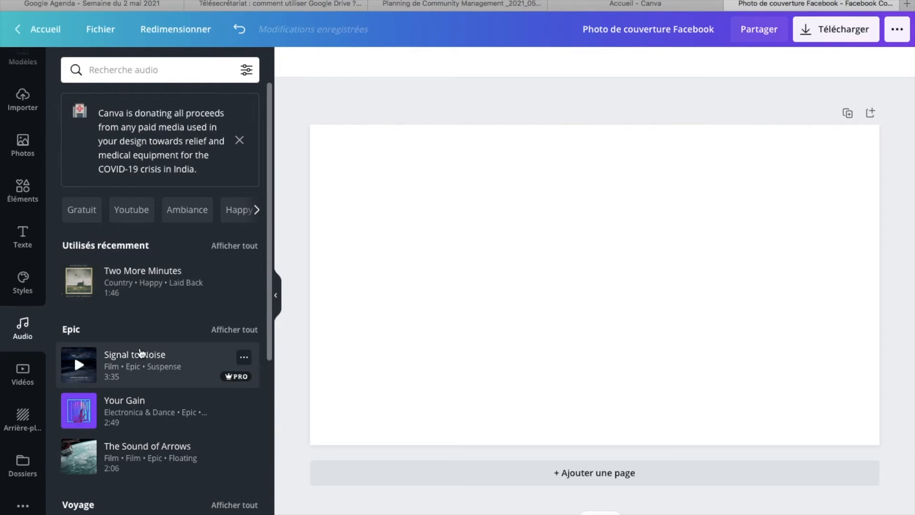
scroll(140, 353, "down", 2)
scroll(141, 352, "down", 6)
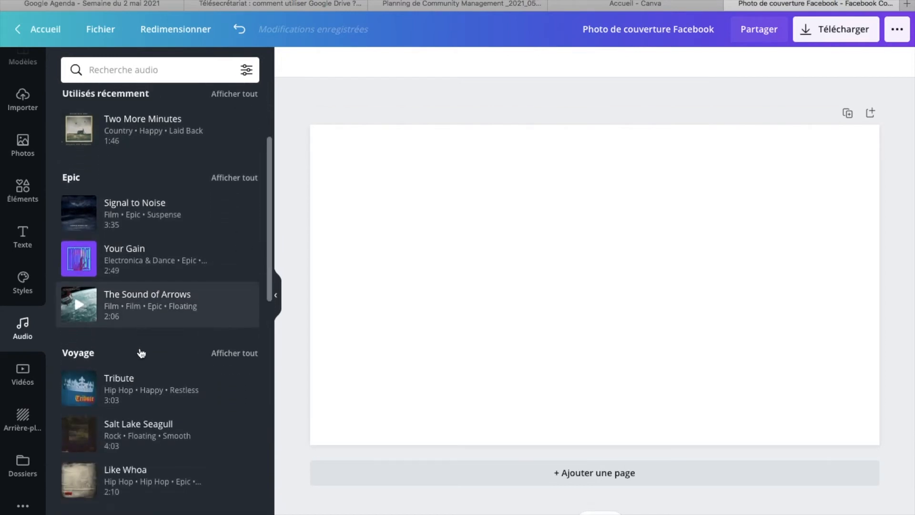
scroll(141, 352, "down", 2)
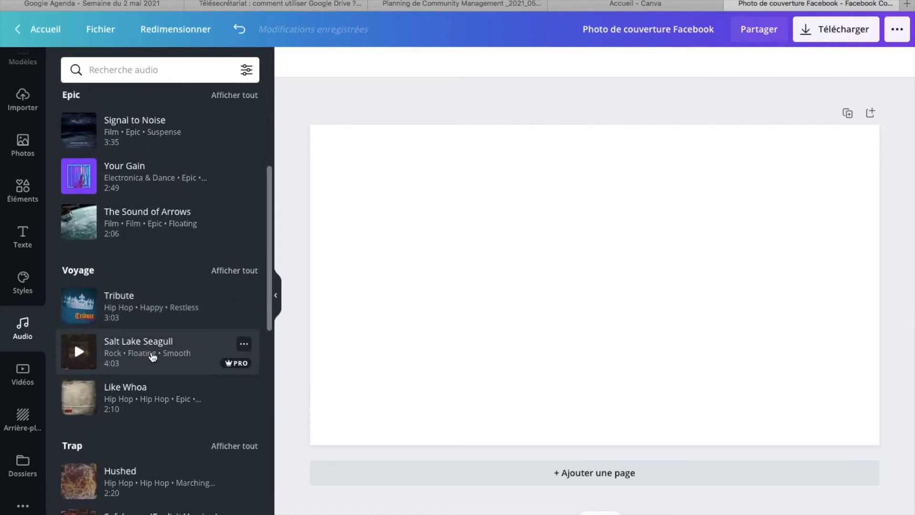
scroll(145, 396, "down", 7)
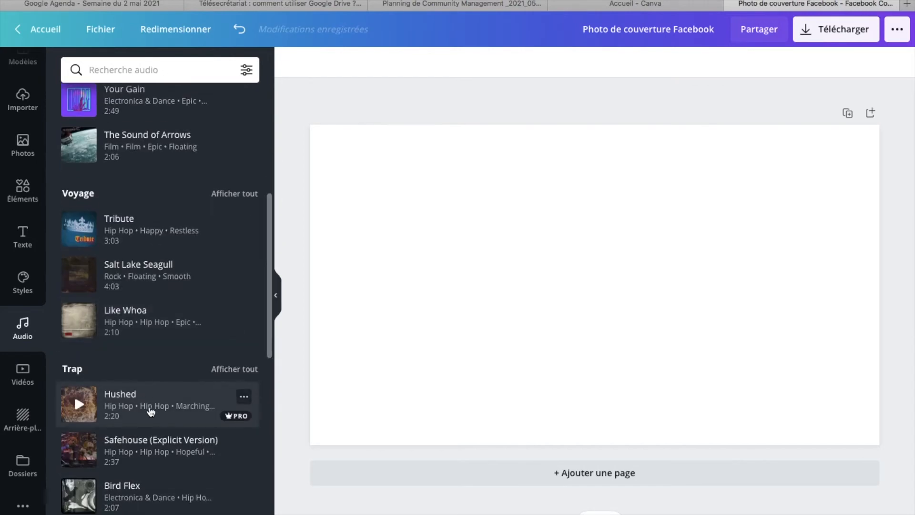
scroll(148, 386, "down", 2)
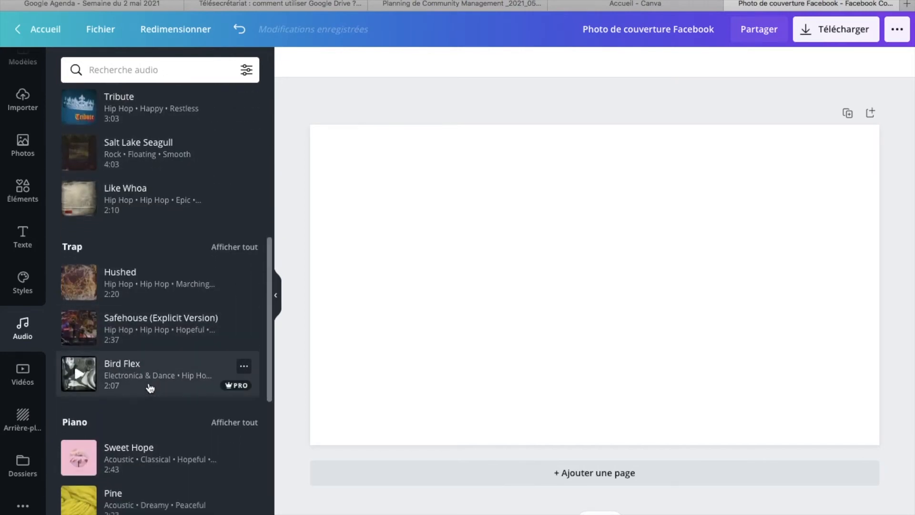
scroll(176, 306, "down", 3)
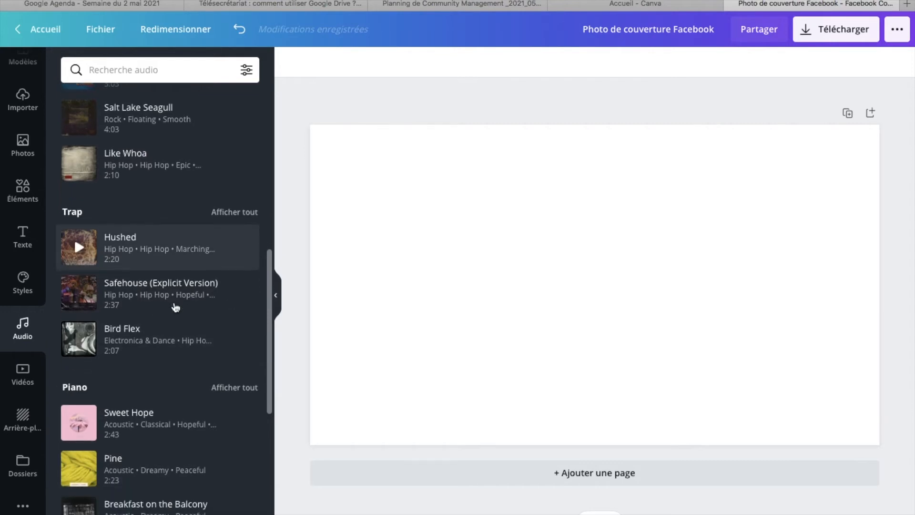
scroll(175, 308, "down", 1)
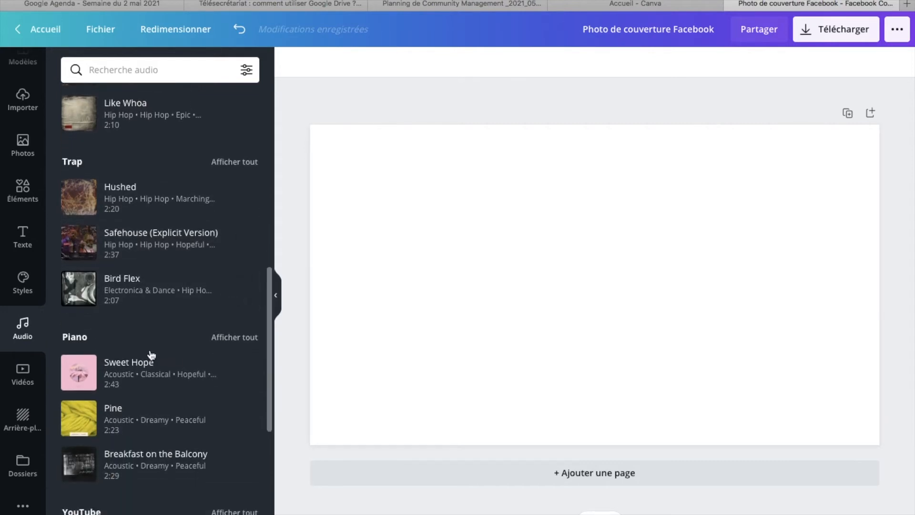
scroll(146, 358, "down", 3)
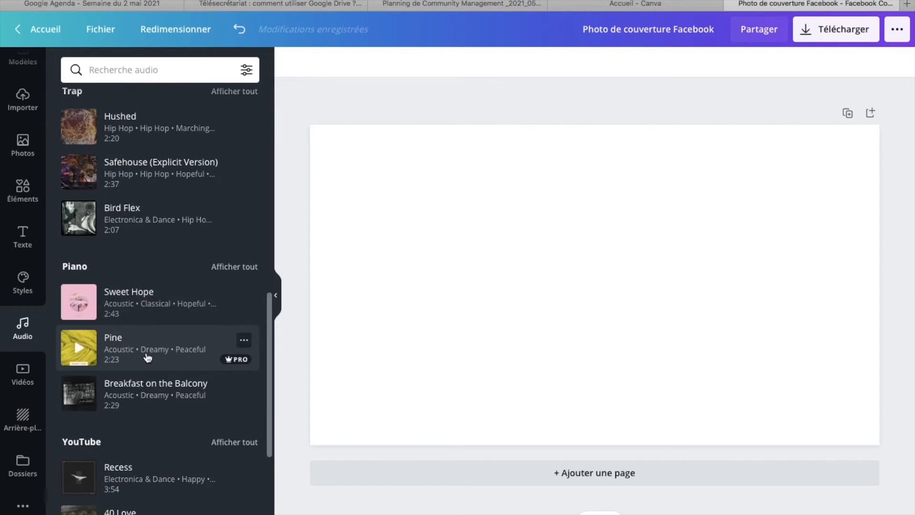
scroll(147, 343, "down", 2)
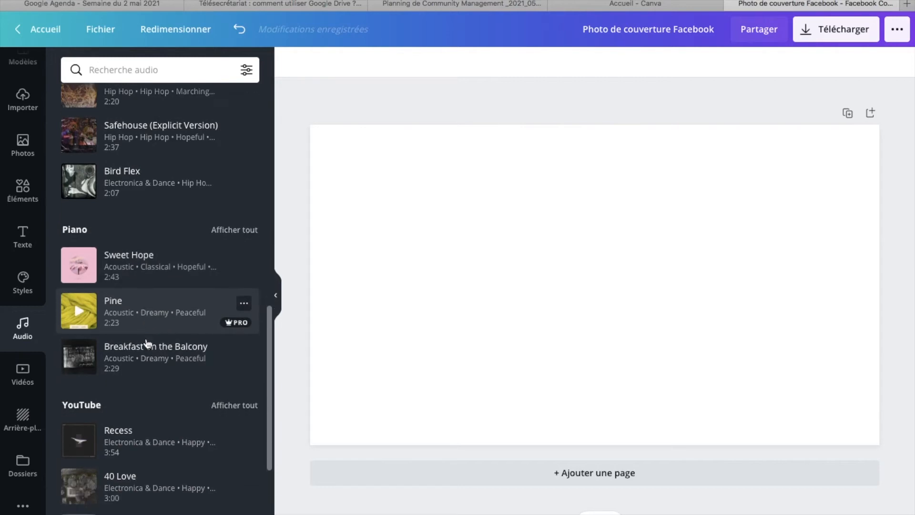
Browse the video library's categories, such as aerial views, backgrounds, beach, business and cities
left_click(30, 373)
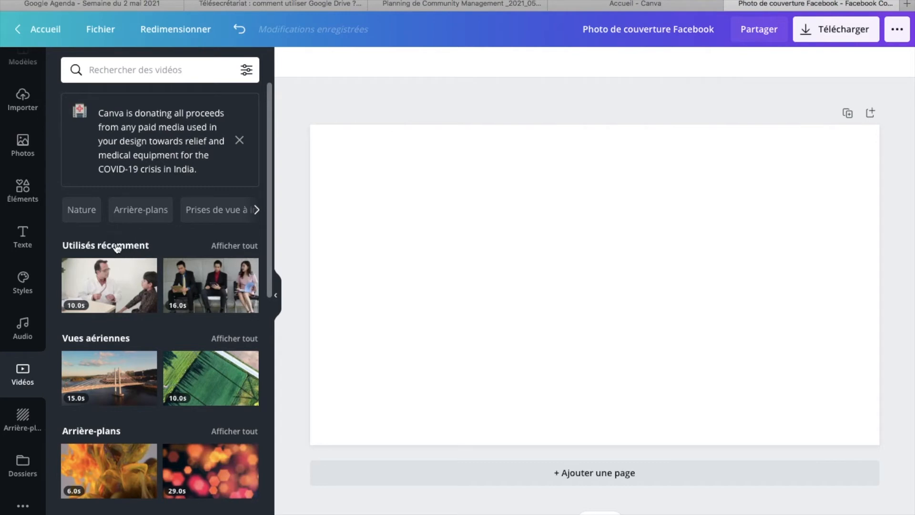
scroll(109, 362, "down", 3)
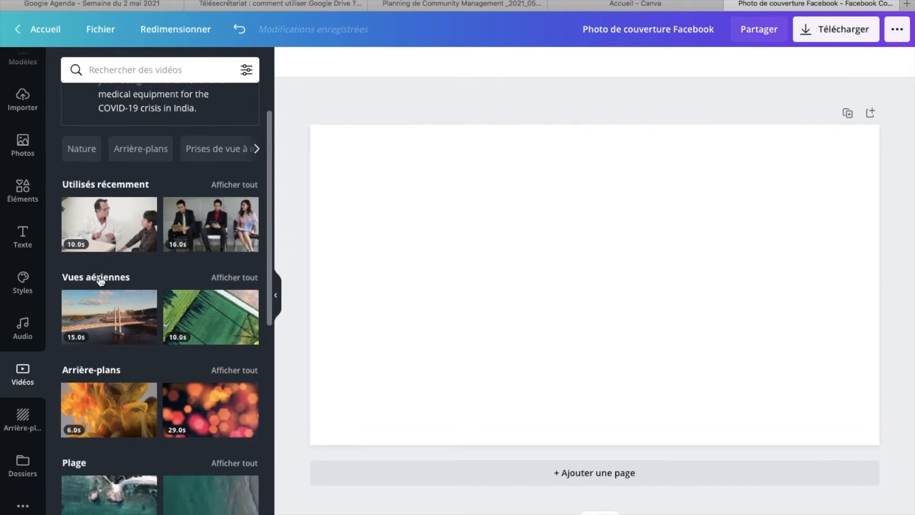
scroll(138, 381, "down", 8)
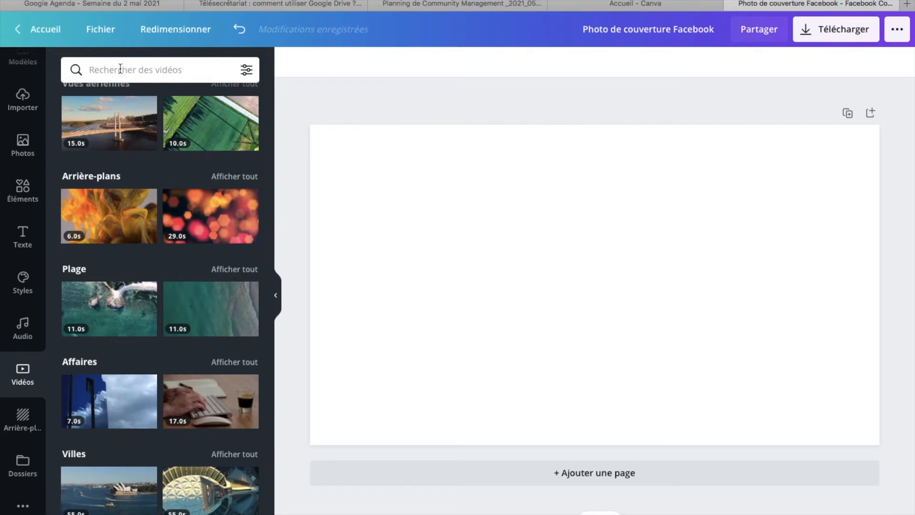
Search the video library for "anniversaire" and look through the matching clips
type("anniversaire")
key("Return")
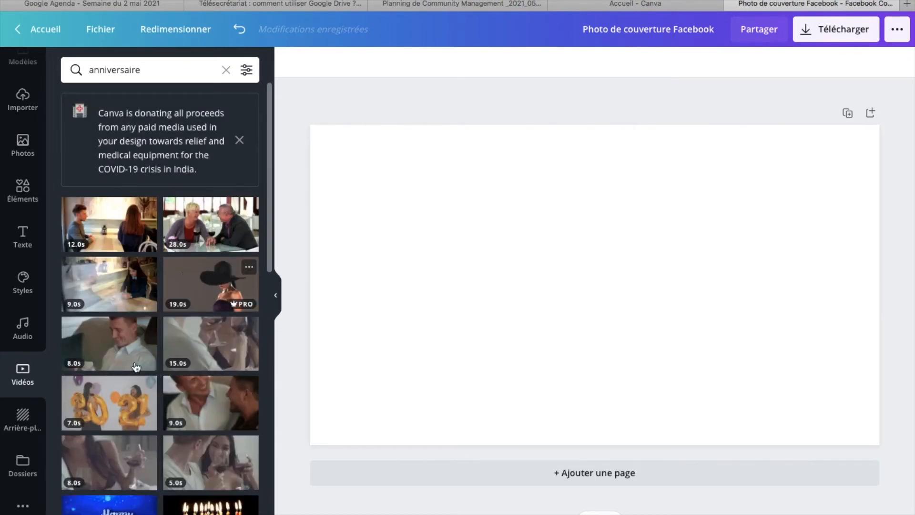
scroll(143, 371, "down", 3)
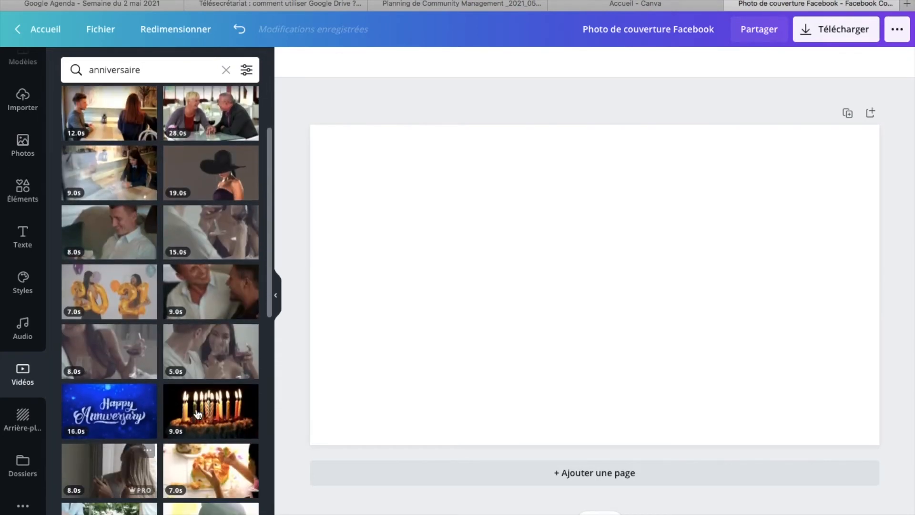
Browse the background library's categories and fill the Facebook cover with the light red background colour
left_click(23, 418)
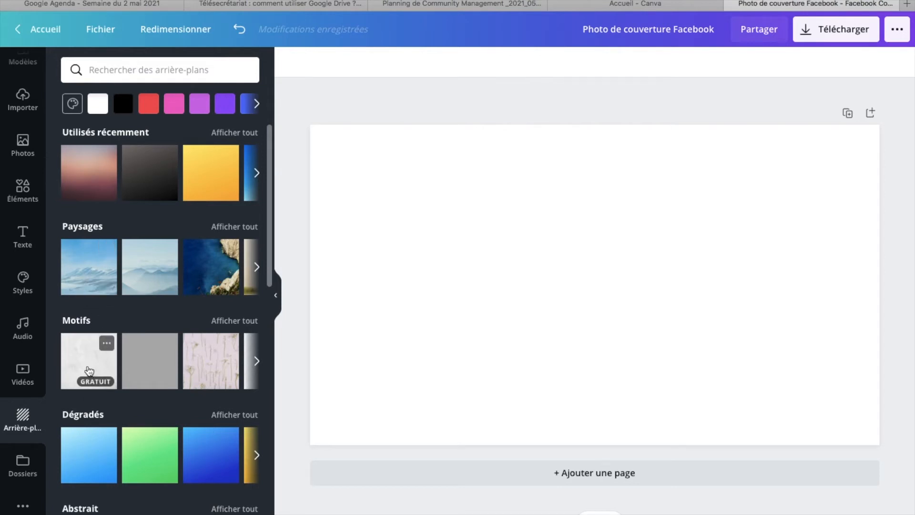
scroll(102, 410, "down", 4)
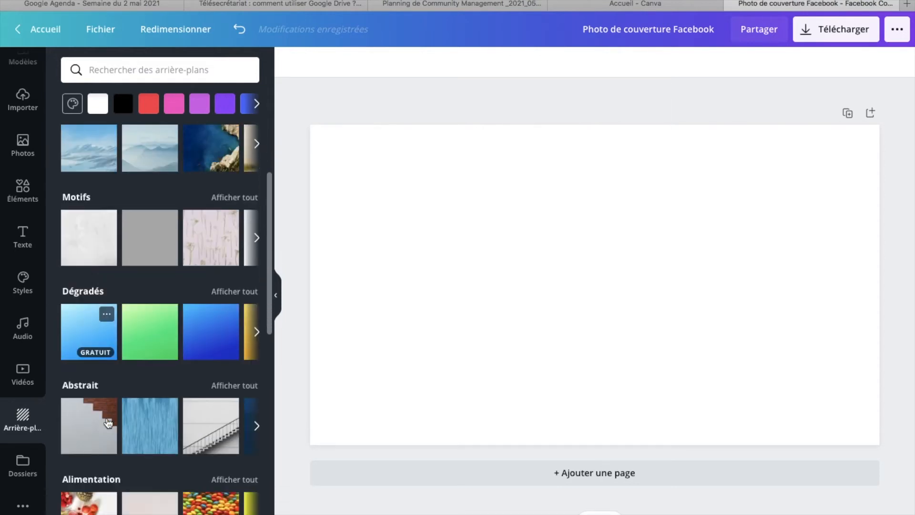
scroll(108, 423, "down", 4)
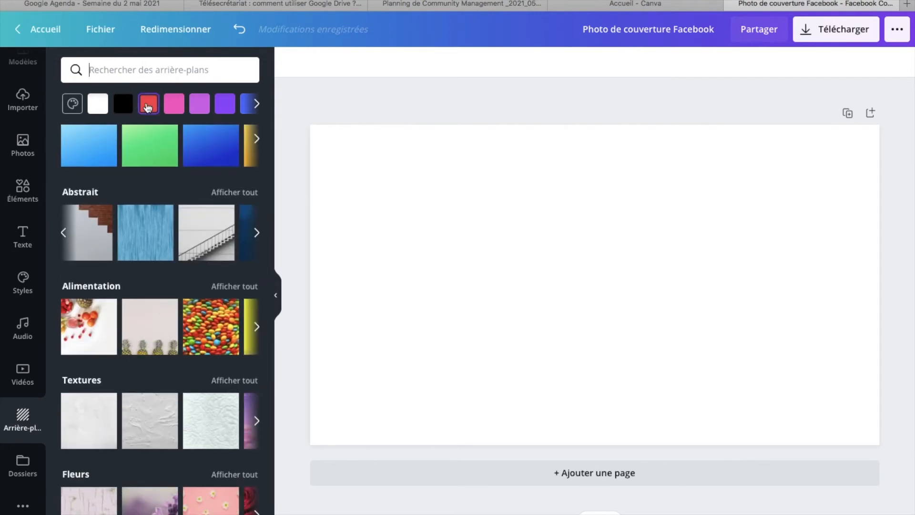
left_click(148, 107)
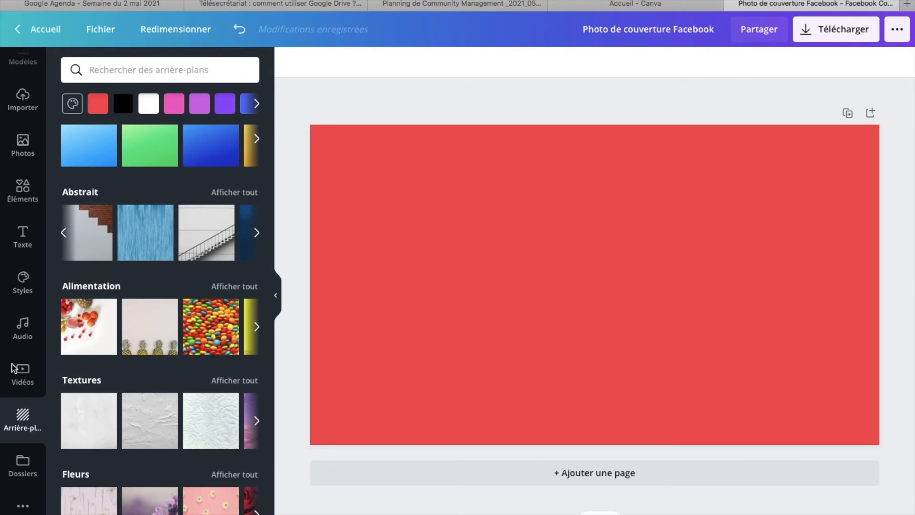
Look through the design folders and the available apps and integrations, including Pexels, Google Drive, YouTube and Box
left_click(23, 464)
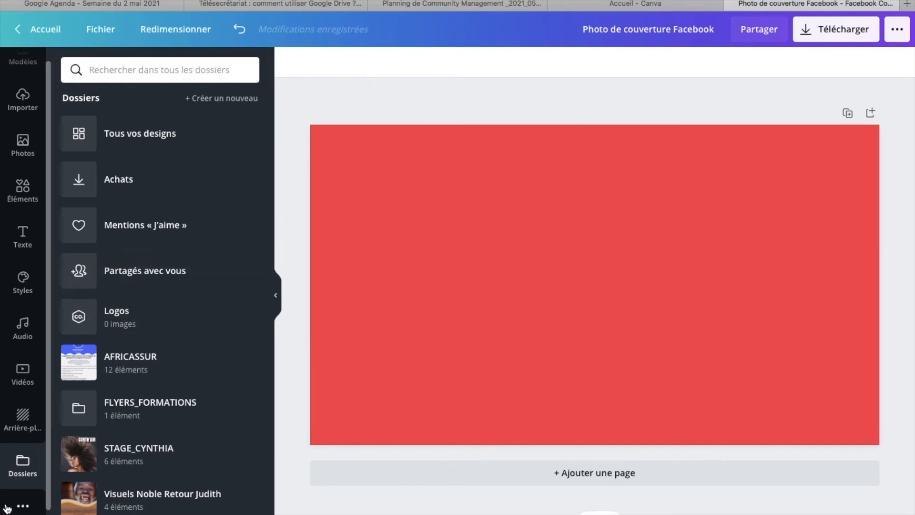
left_click(21, 505)
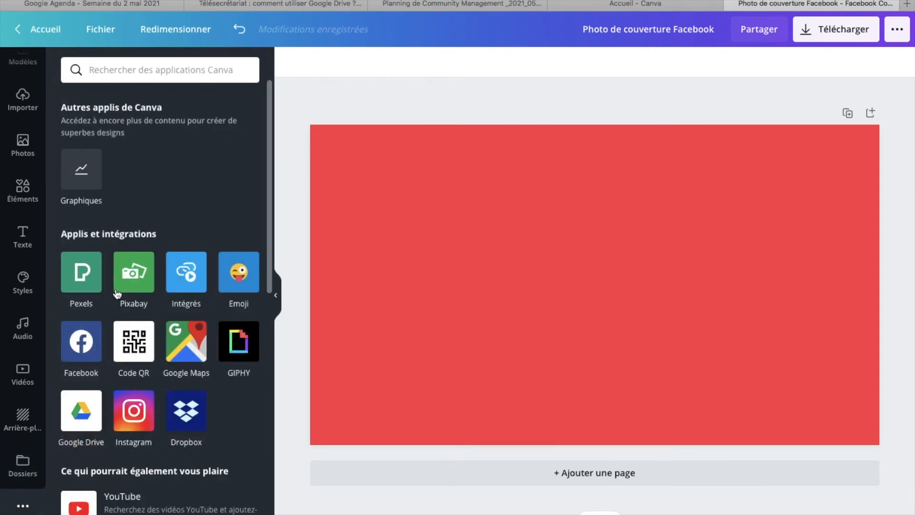
scroll(126, 328, "down", 5)
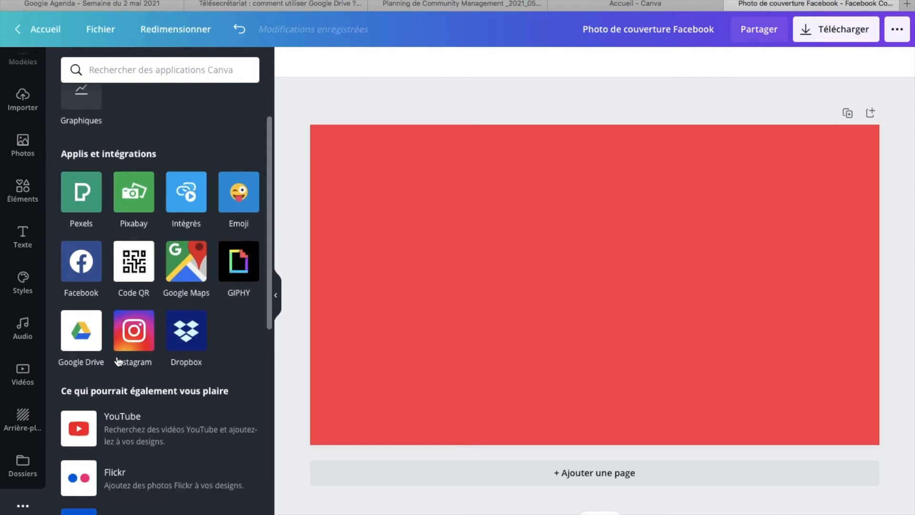
scroll(117, 361, "down", 3)
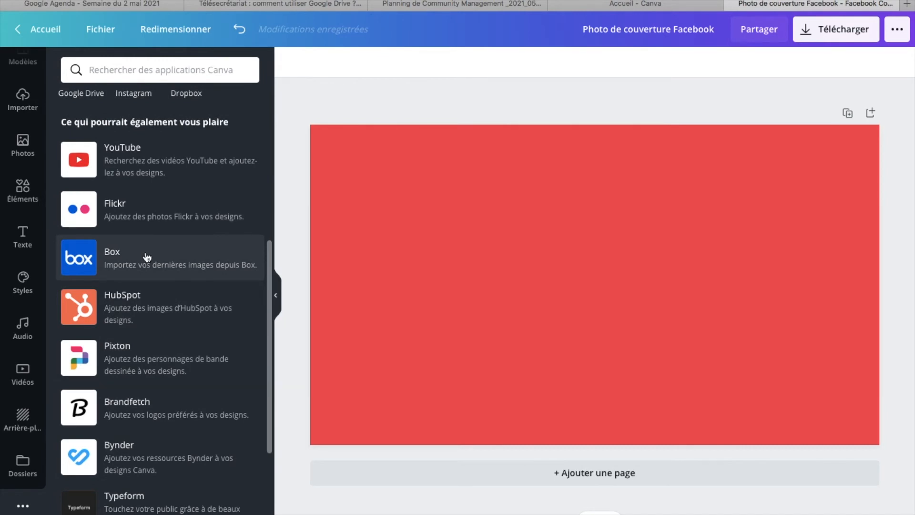
Delete the red background from the Facebook cover
left_click(384, 224)
key("Delete")
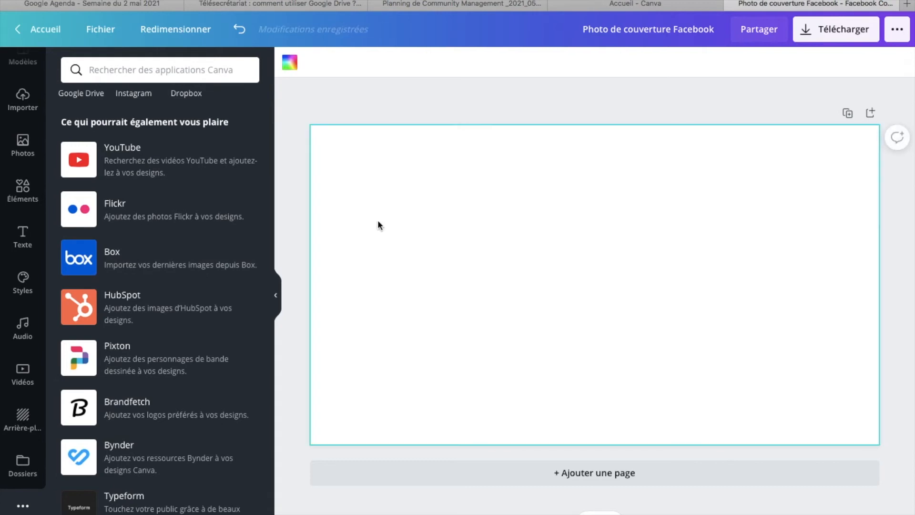
scroll(22, 200, "up", 1)
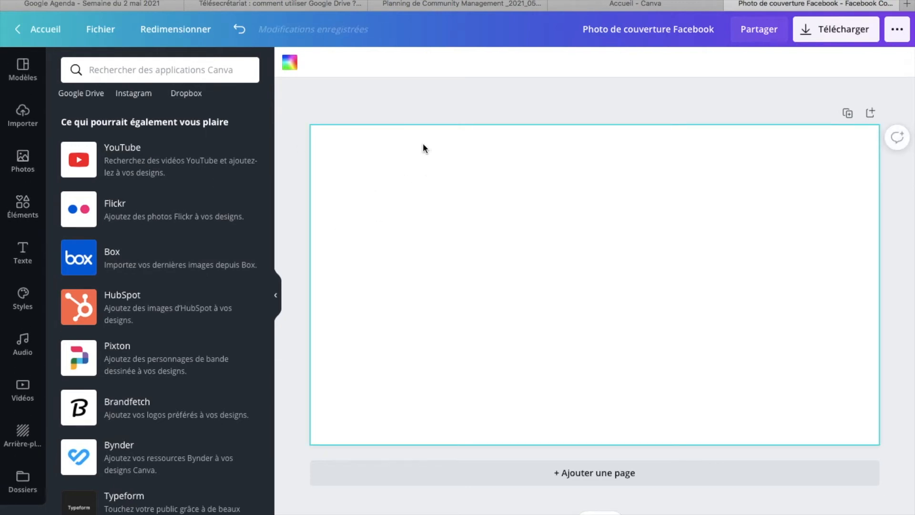
Search the background library for "anniversaire", and clear the search to return to the background categories
left_click(19, 433)
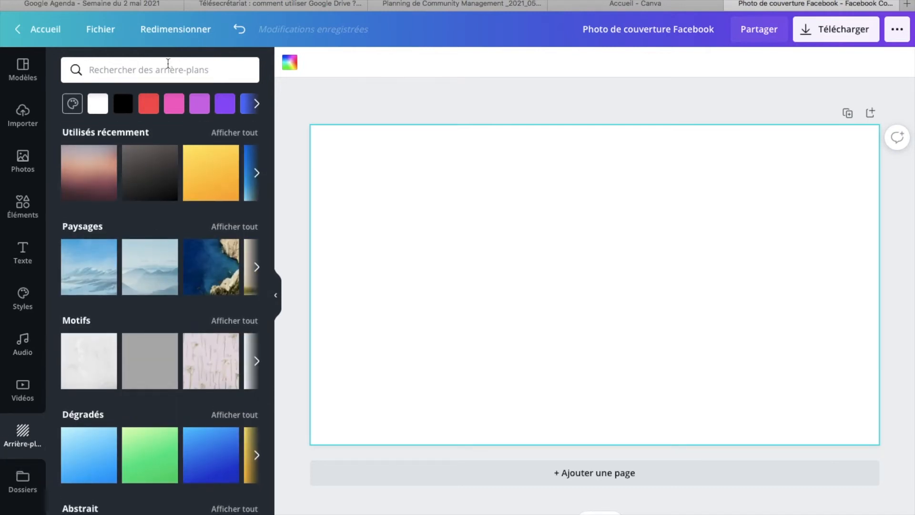
left_click(168, 67)
type("a")
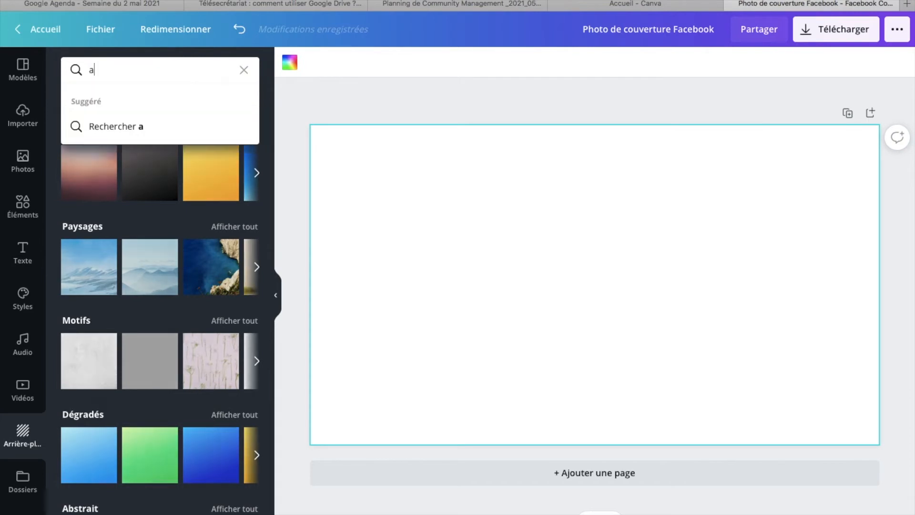
type("nnnversaire")
key("Return")
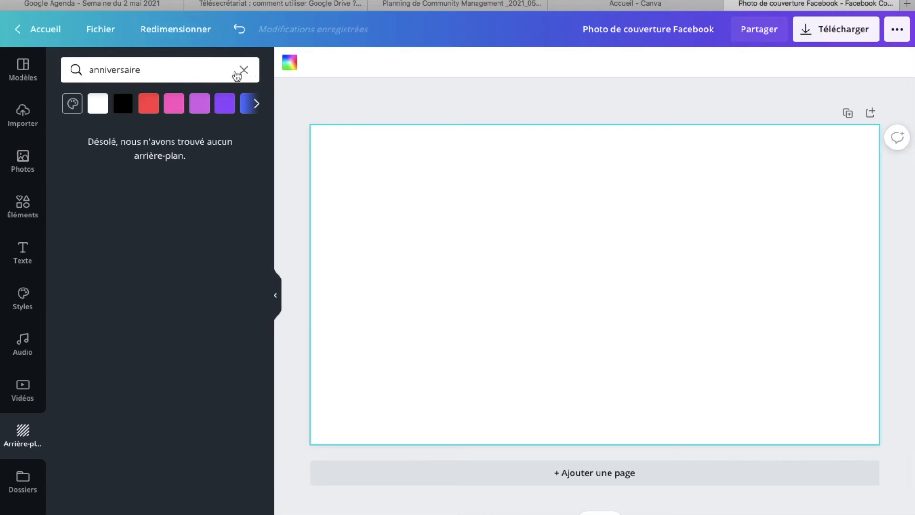
left_click(241, 71)
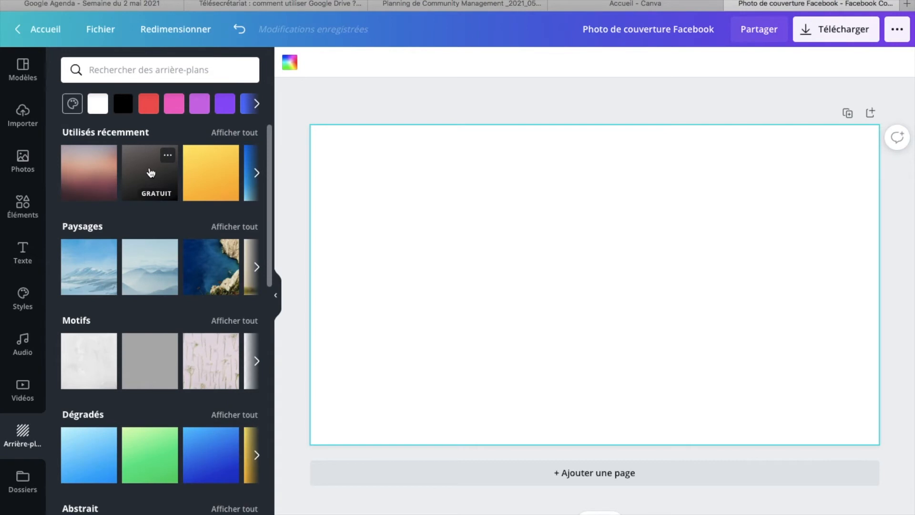
Browse the background categories and apply the rough grey-white plaster image from Textures as the cover's background
scroll(107, 345, "down", 4)
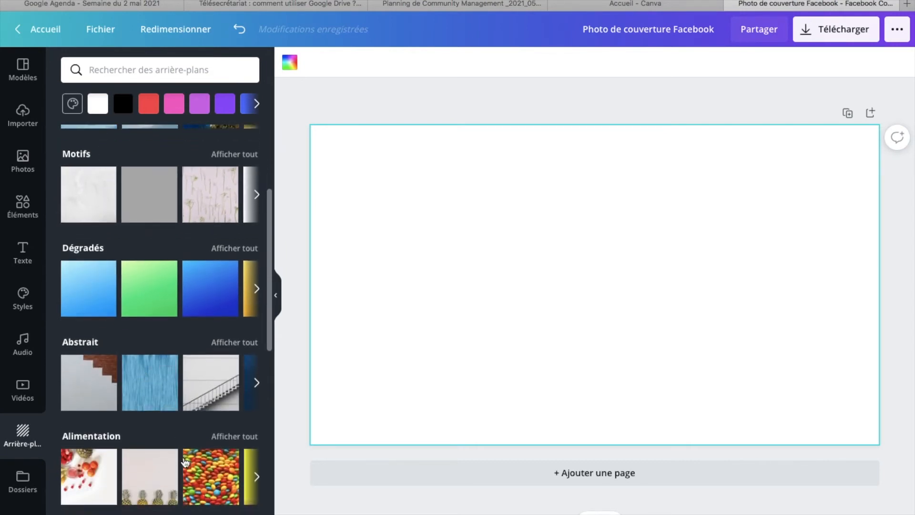
scroll(191, 472, "down", 2)
scroll(157, 458, "down", 1)
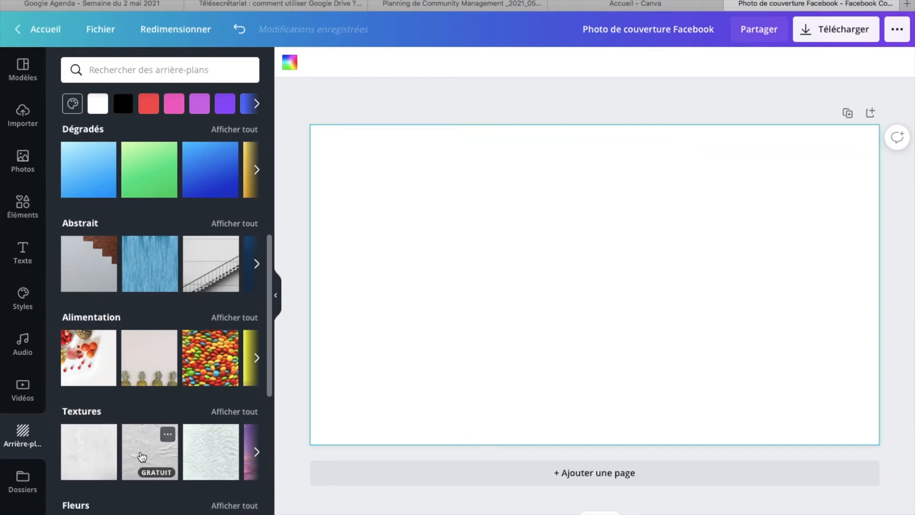
left_click(142, 457)
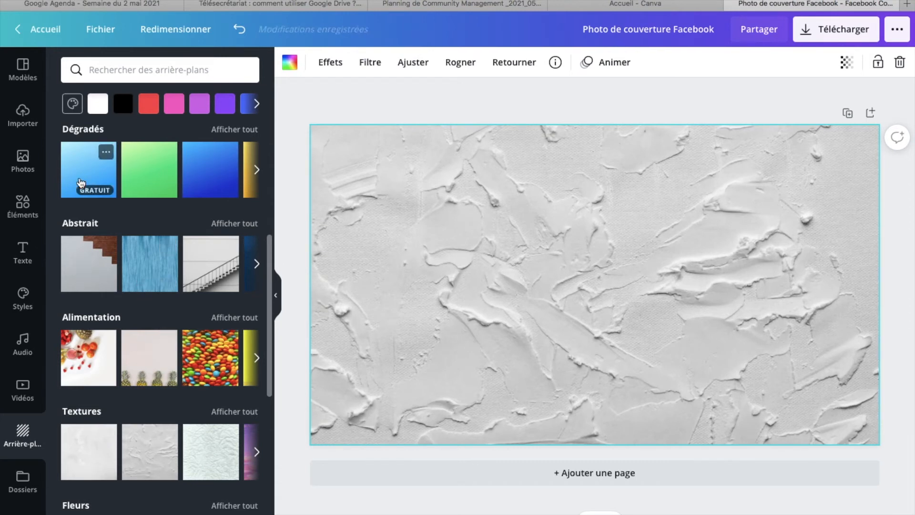
scroll(224, 247, "down", 1)
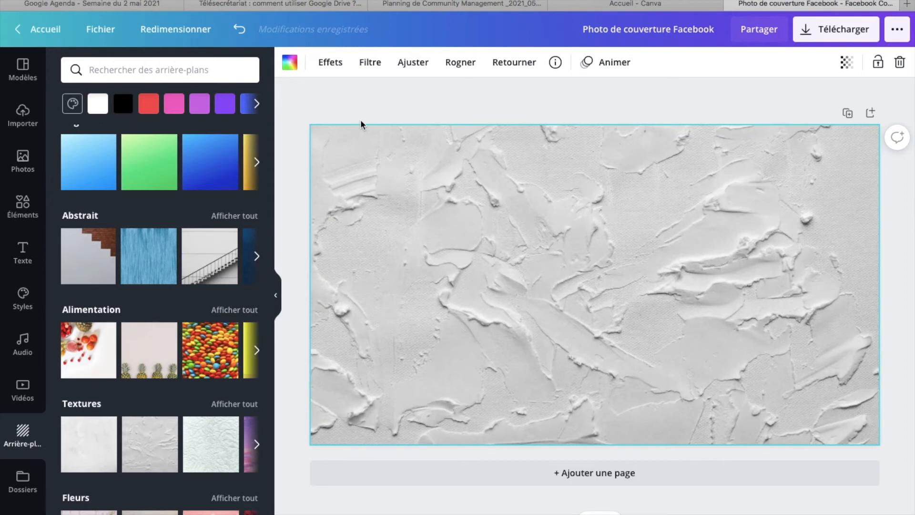
Try dark grey #545454 and the next lighter grey as the background colour, and undo both changes to restore the plaster texture
left_click(292, 67)
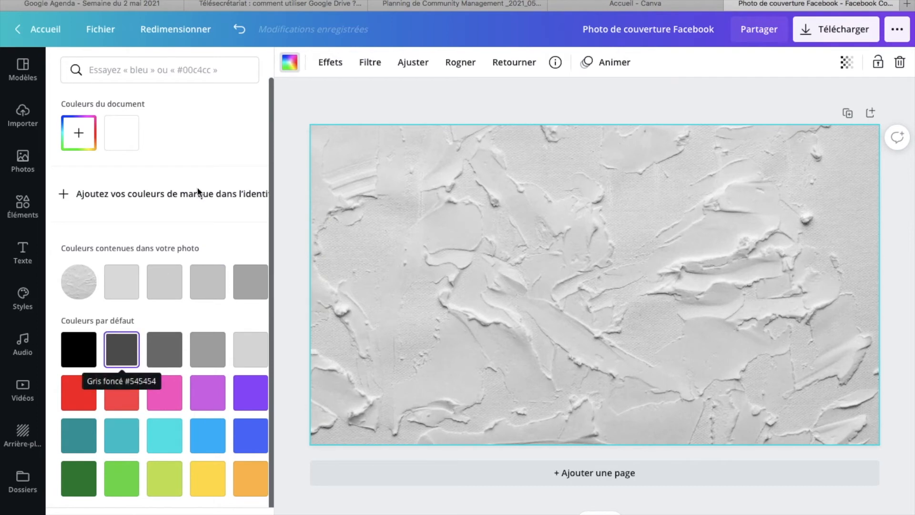
left_click(289, 63)
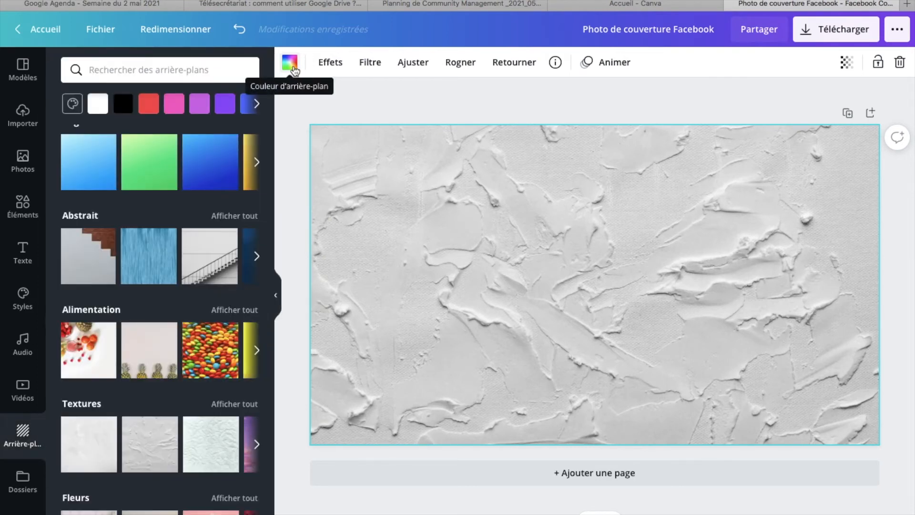
left_click(289, 62)
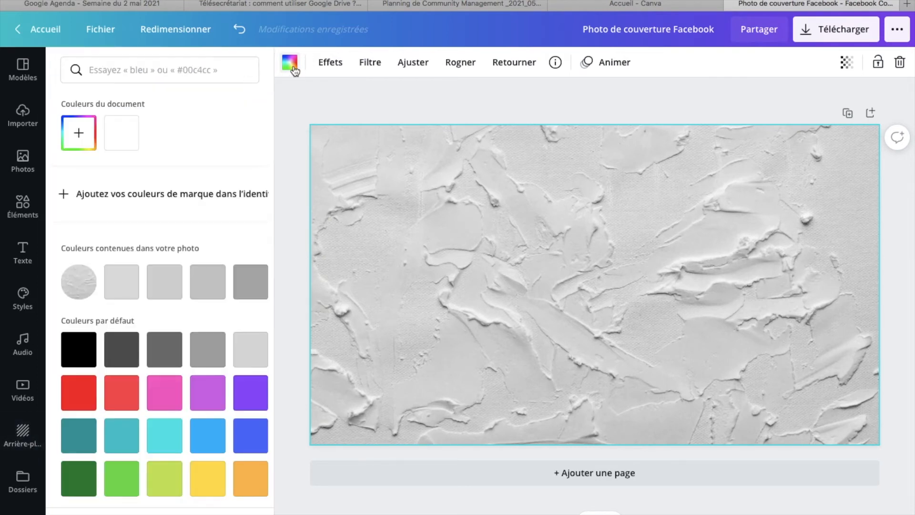
left_click(119, 349)
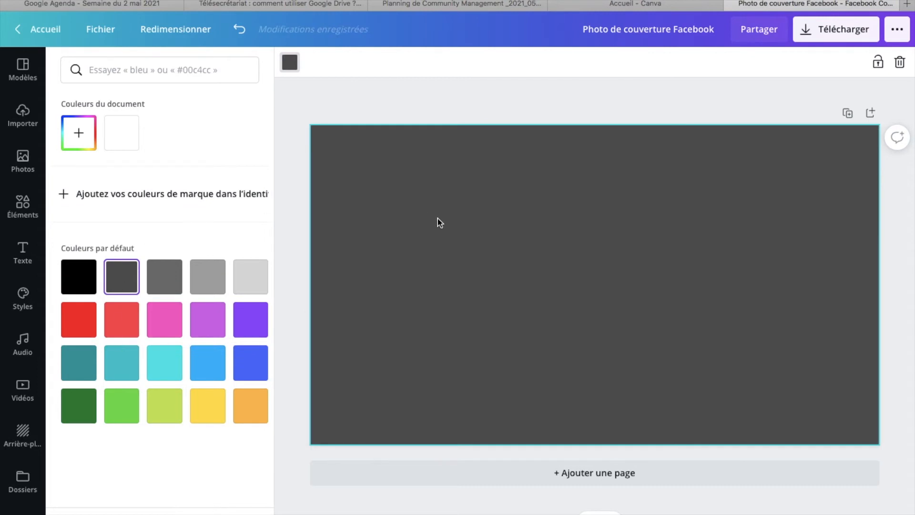
left_click(156, 281)
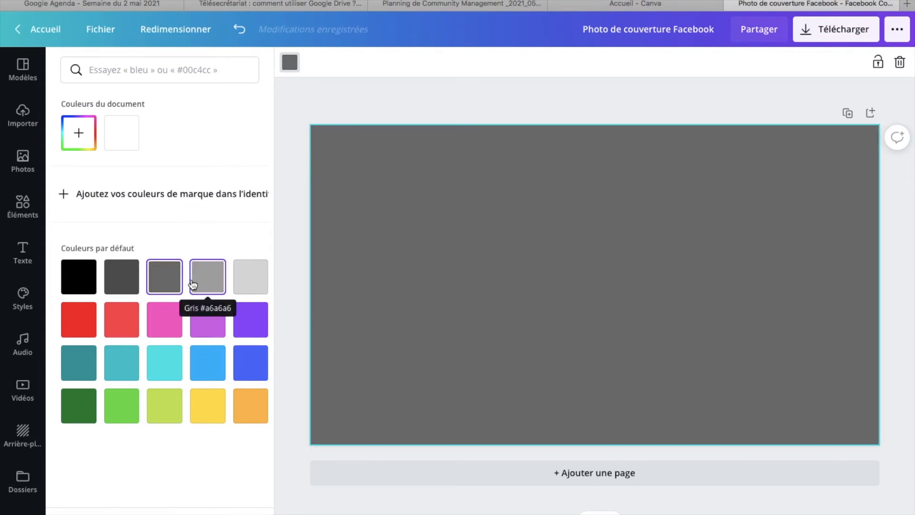
left_click(232, 38)
left_click(232, 38)
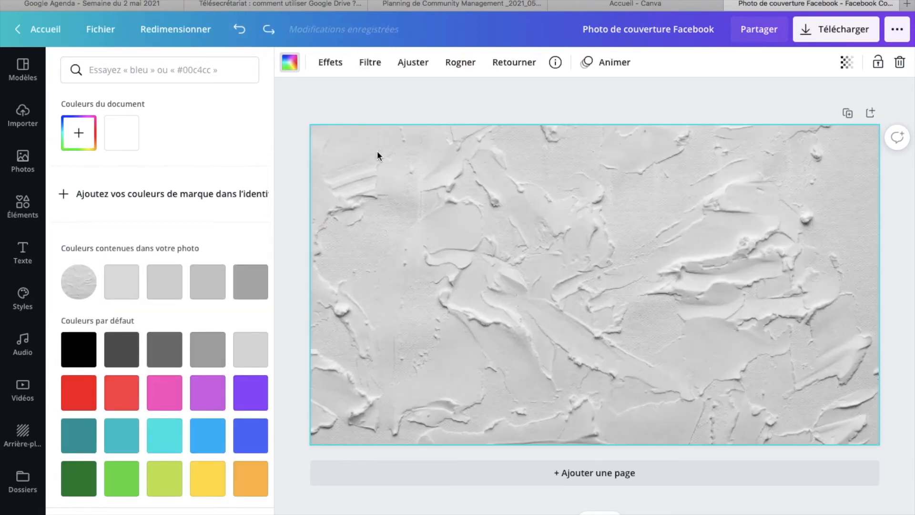
left_click(374, 92)
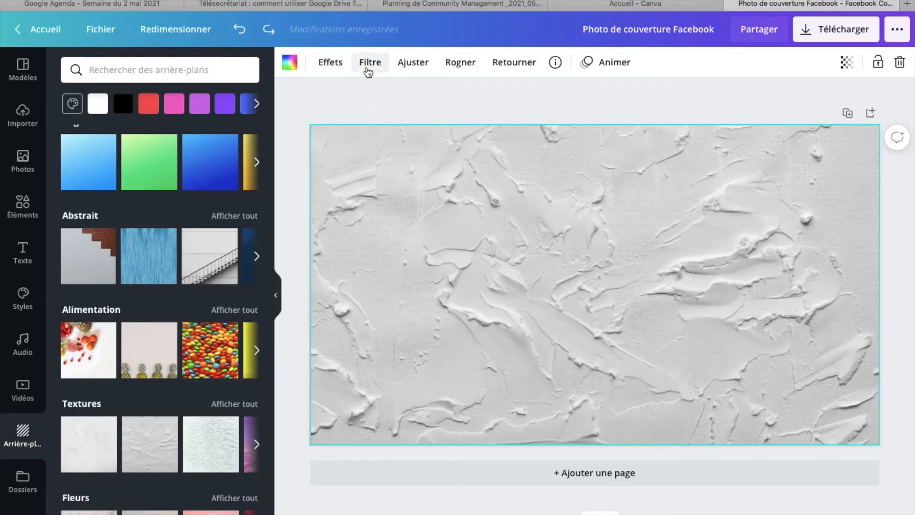
Try the Photogenic effect Luna on the plaster background, and replace it with Flint
left_click(334, 64)
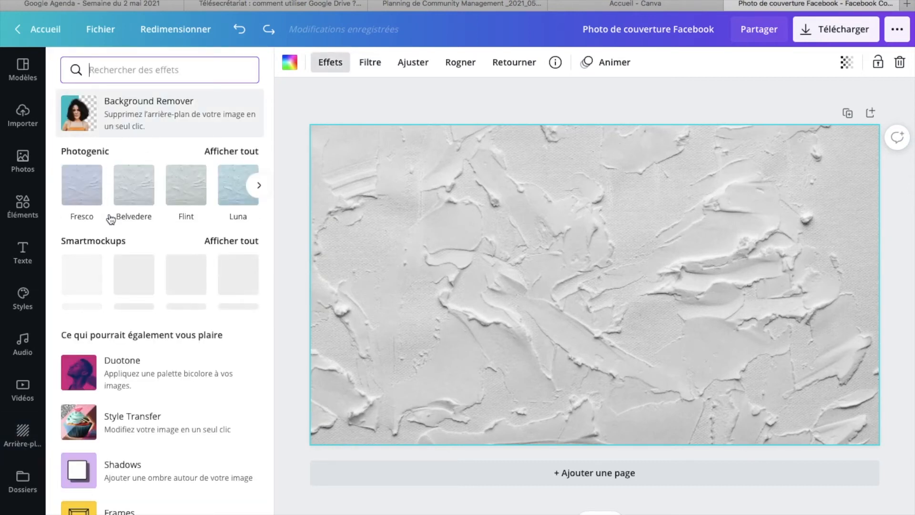
left_click(233, 191)
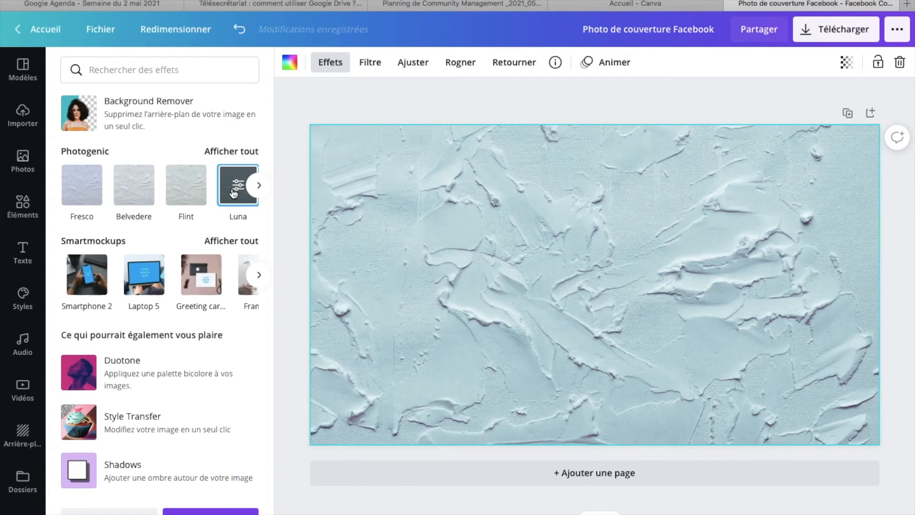
left_click(186, 186)
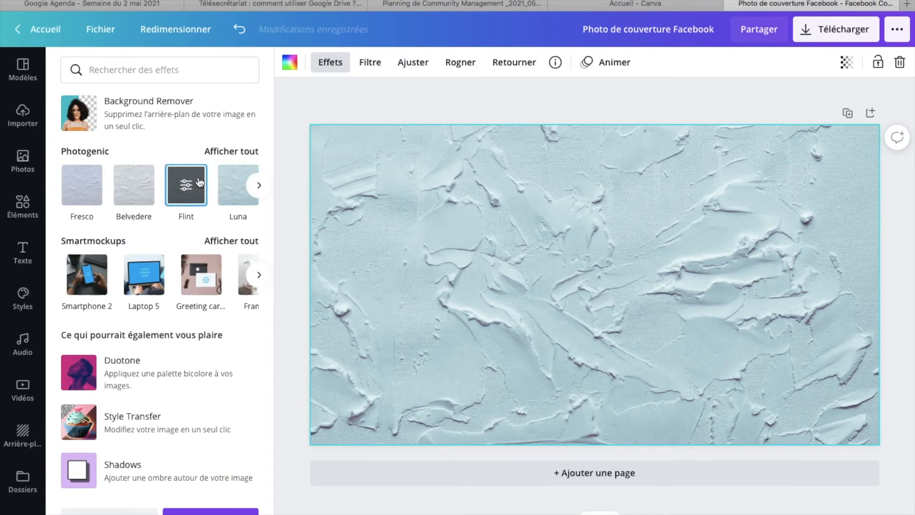
Try the Epic filter on the background image, switch to the Solar filter and increase its intensity
left_click(370, 61)
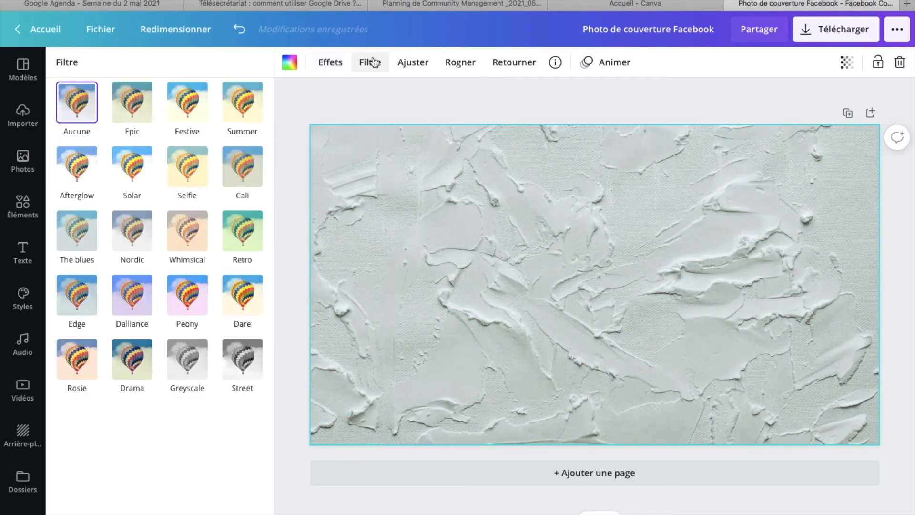
left_click(133, 127)
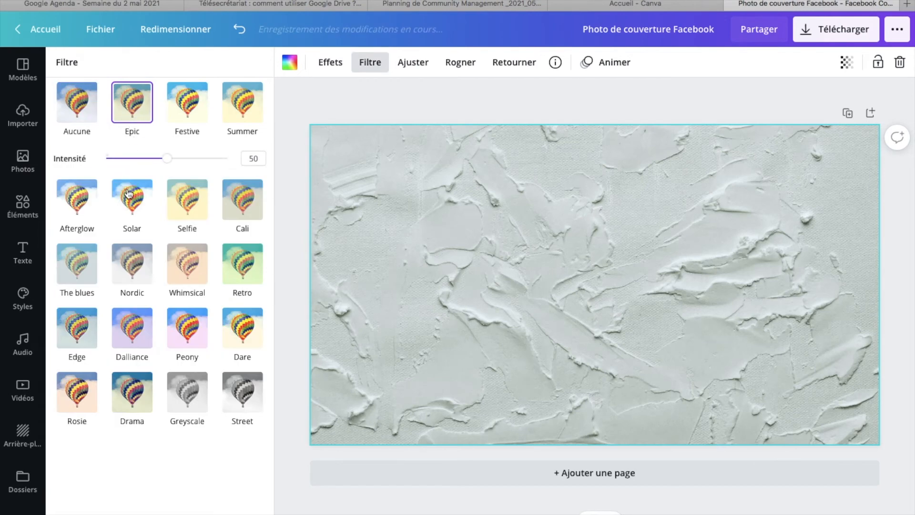
left_click(128, 193)
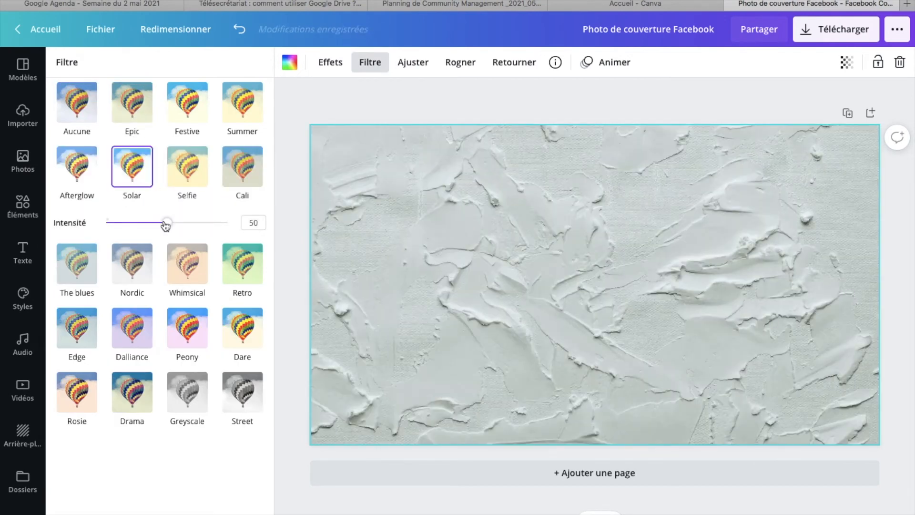
left_click_drag(166, 222, 189, 223)
Adjust the background image by setting its brightness to -14 and its contrast to 0
left_click(406, 70)
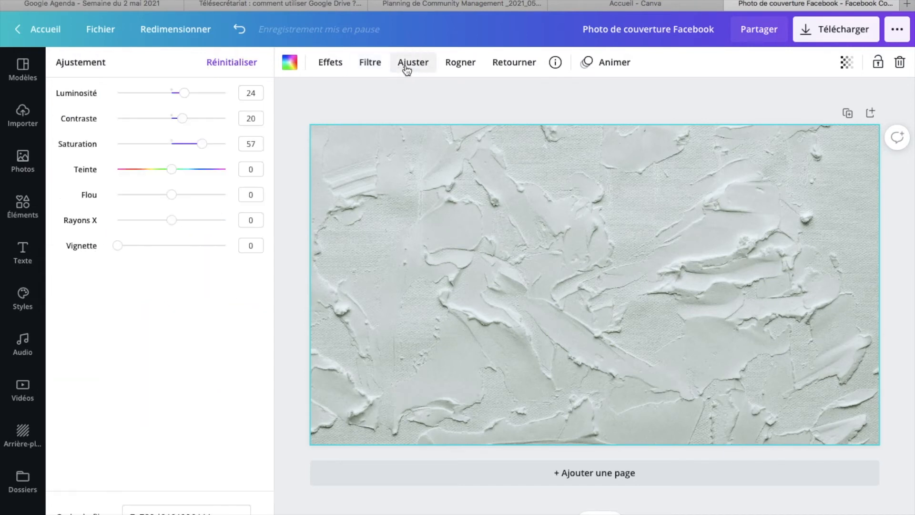
left_click_drag(184, 94, 165, 93)
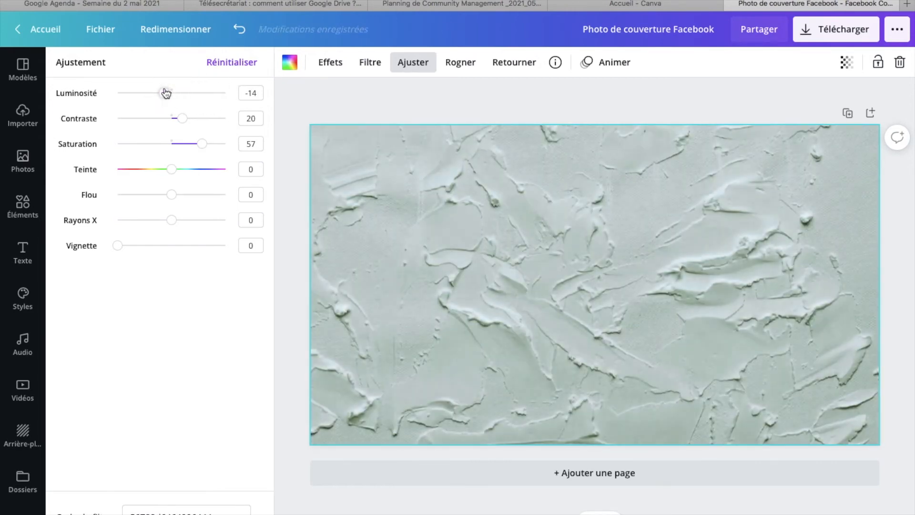
mouse_move(177, 126)
left_mouse_down()
mouse_move(136, 119)
mouse_move(233, 116)
mouse_move(171, 117)
left_mouse_up()
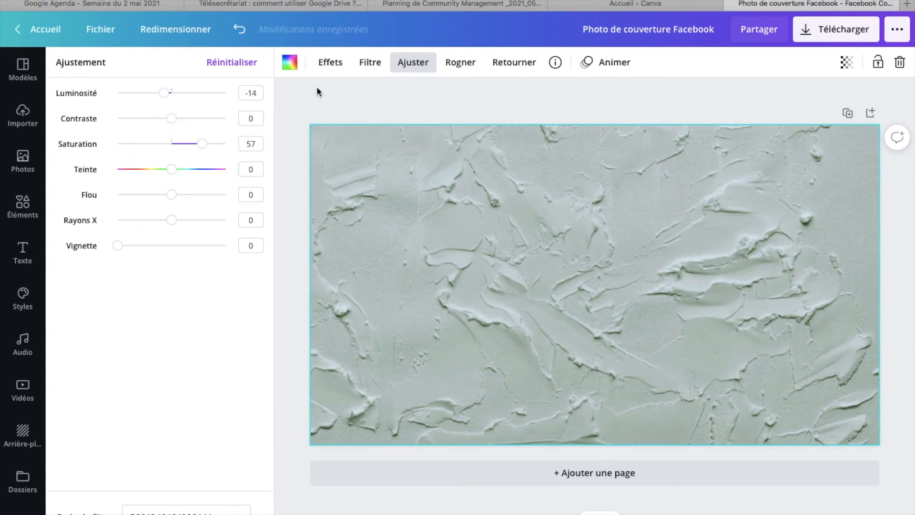
Examine the background image's crop frame, its horizontal and vertical flip options, and its file information
left_click(466, 58)
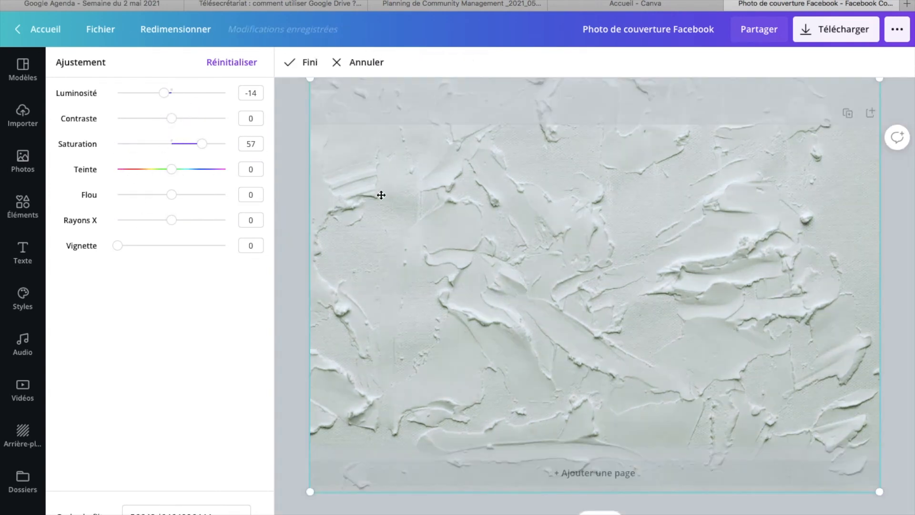
left_click(287, 181)
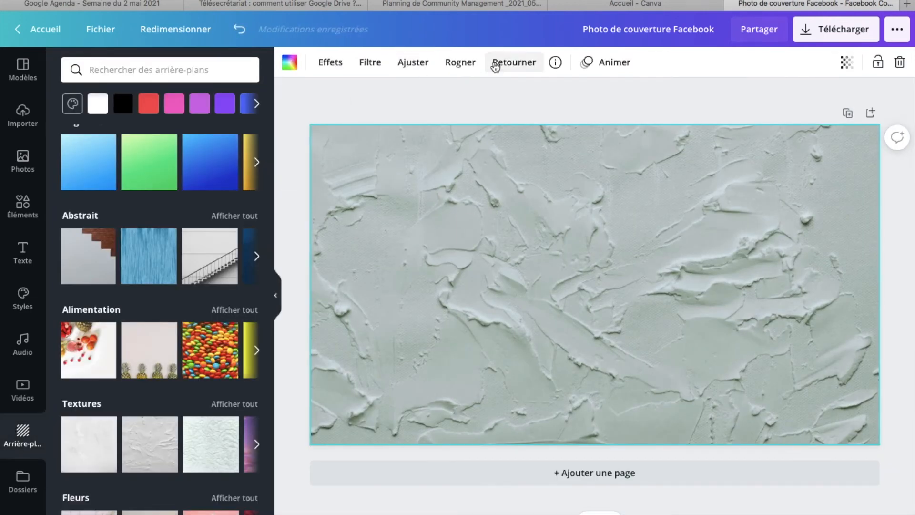
left_click(495, 66)
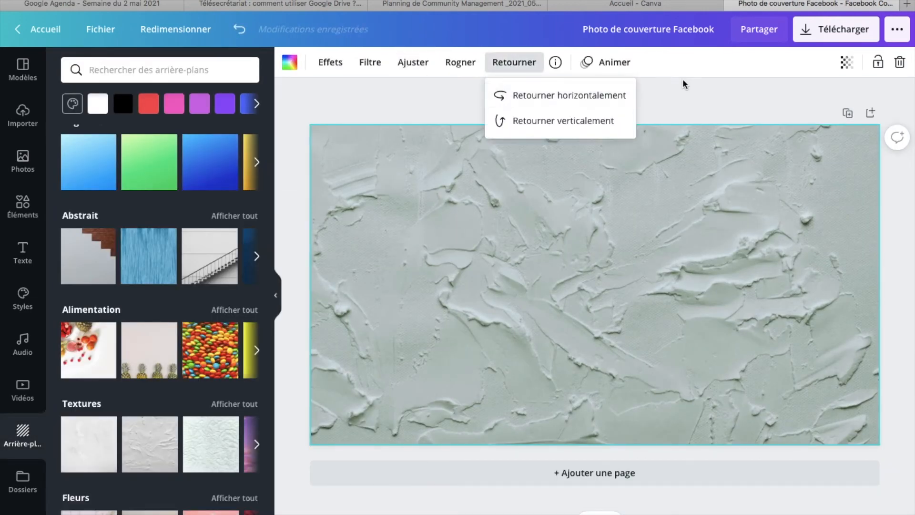
left_click(681, 94)
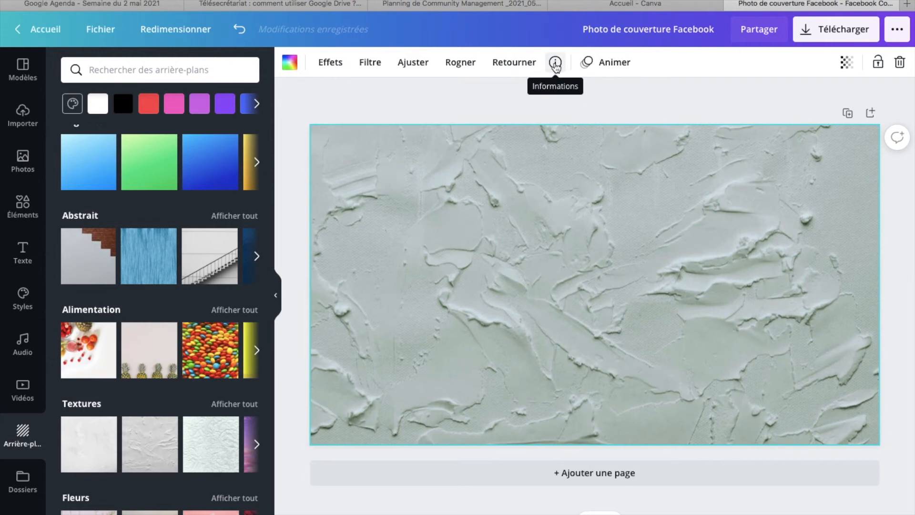
left_click(555, 63)
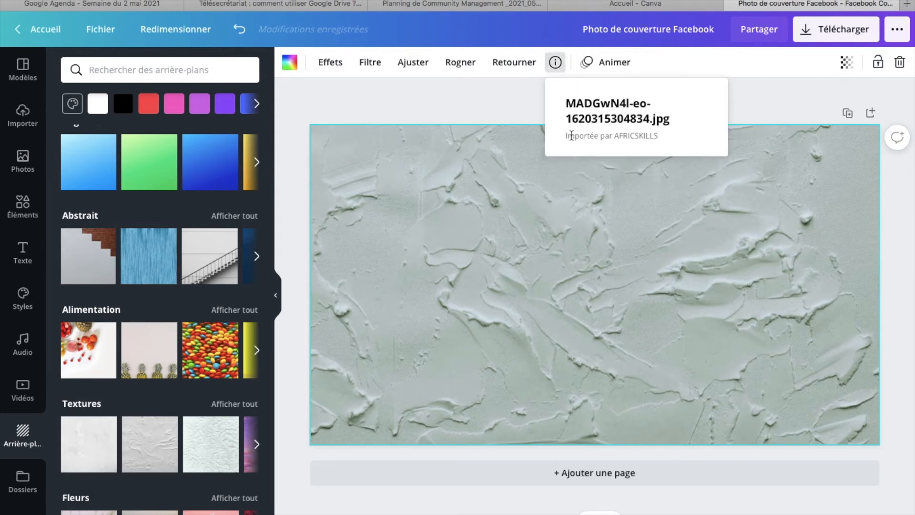
left_click(505, 111)
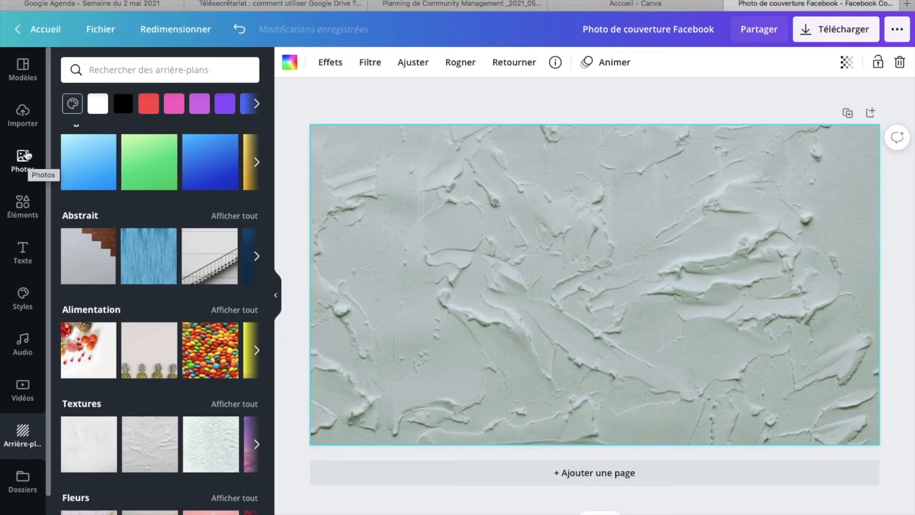
Search the photo library for "anniversaire" and add the photo of golden confetti in a spotlight to the cover
left_click(20, 114)
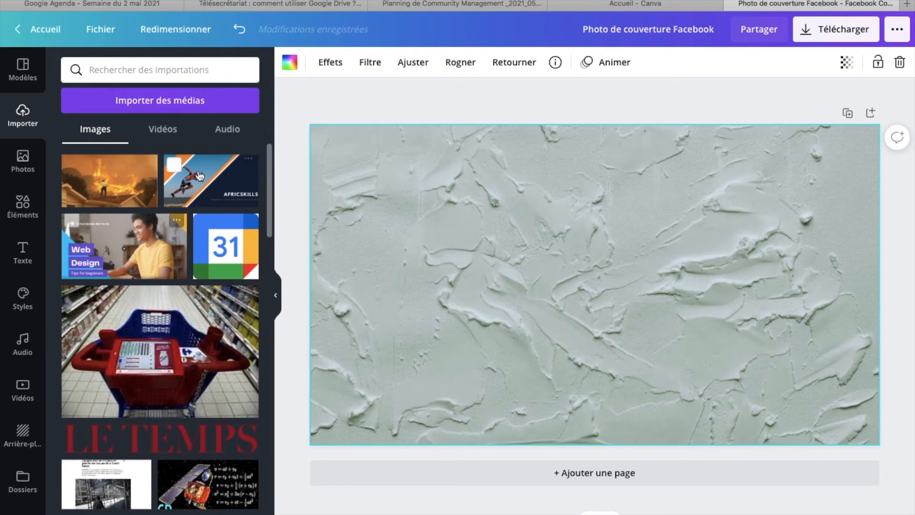
left_click(22, 159)
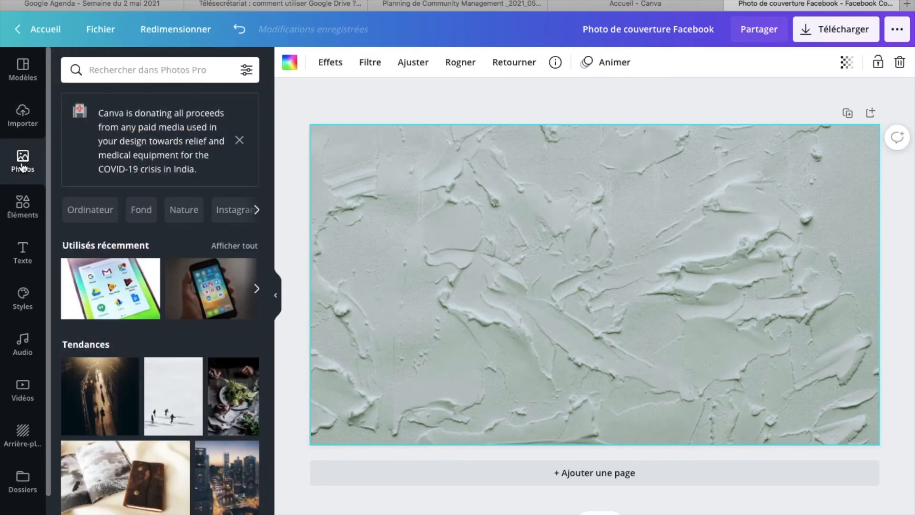
left_click(124, 70)
left_click(118, 127)
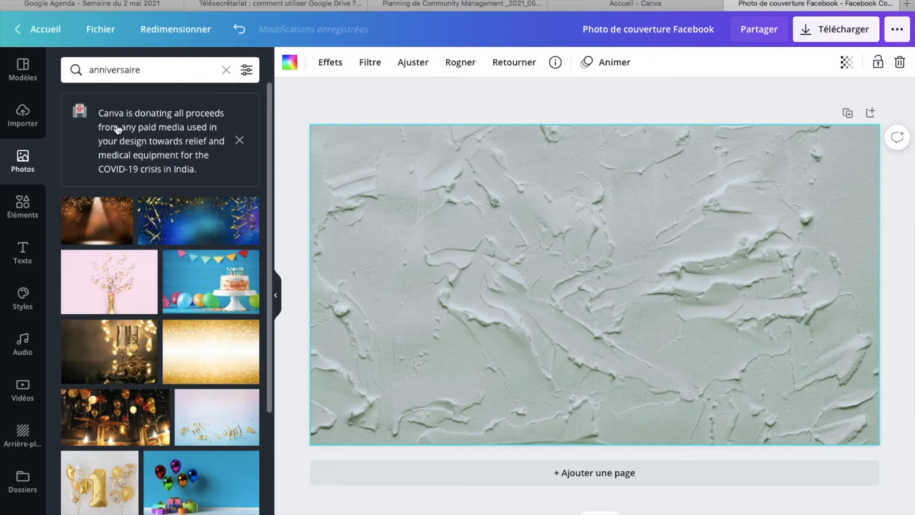
left_click(99, 232)
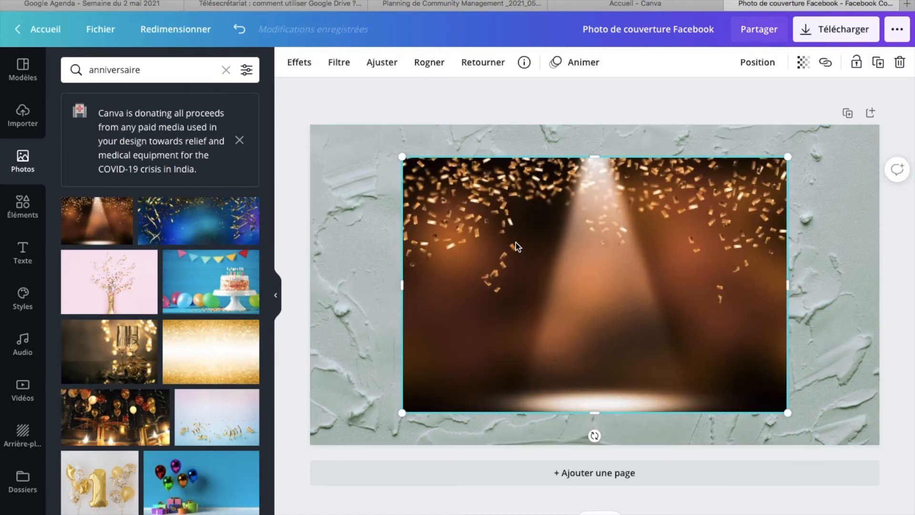
Move the confetti photo to the cover's upper-left corner, enlarge it slightly, and trim its right side
left_click_drag(516, 244, 427, 208)
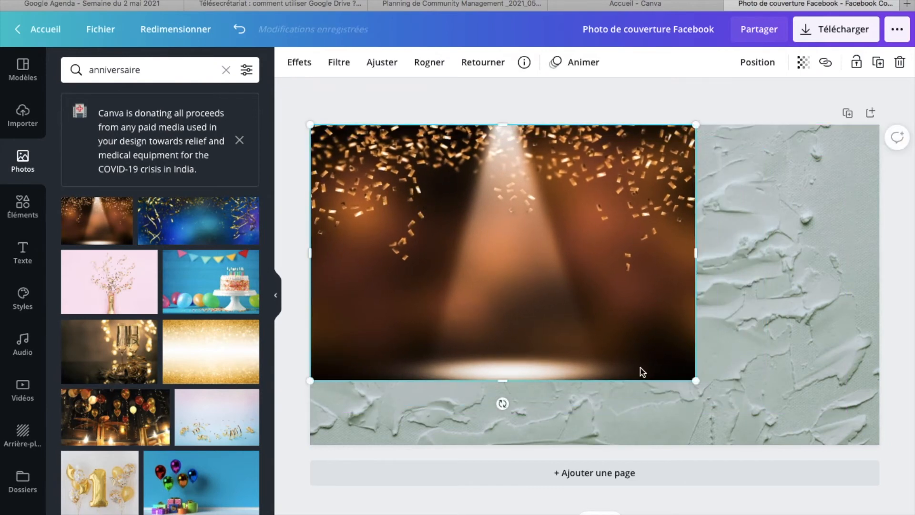
key("super+t")
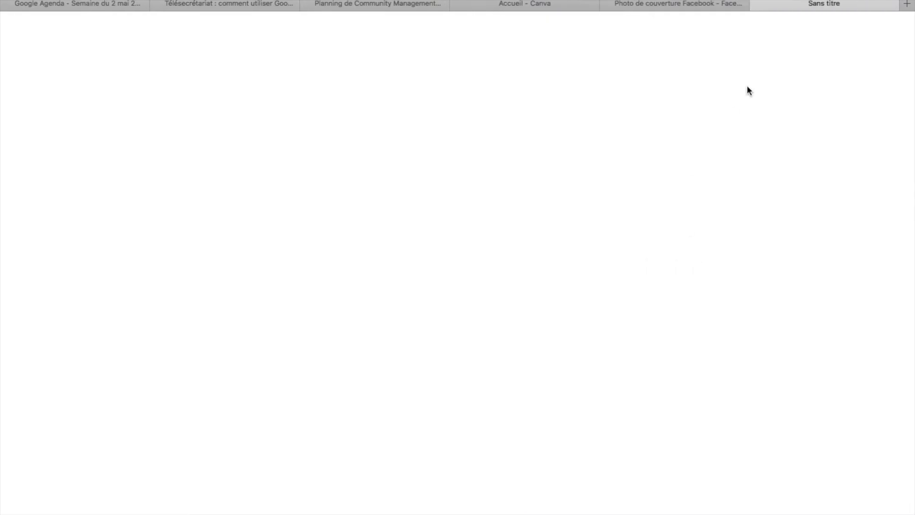
left_click(757, 4)
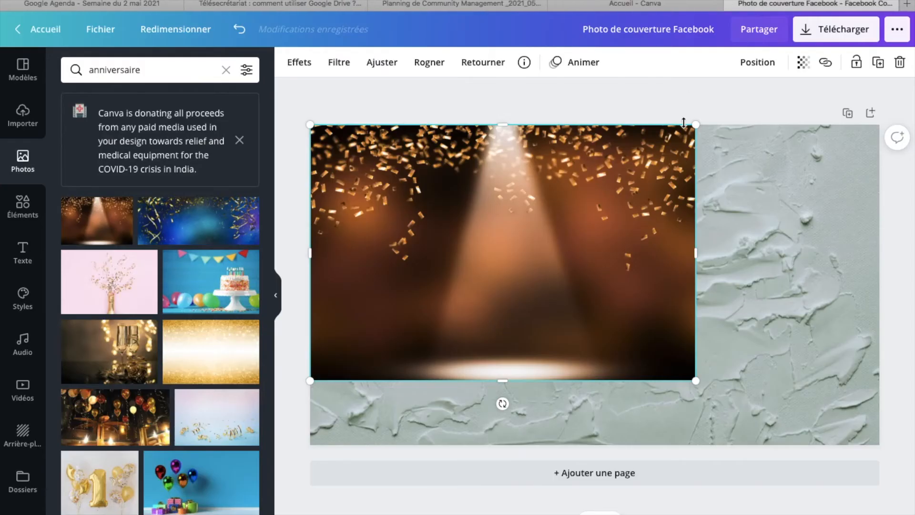
mouse_move(696, 125)
left_mouse_down()
mouse_move(653, 163)
mouse_move(704, 119)
left_mouse_up()
left_click_drag(703, 250, 661, 246)
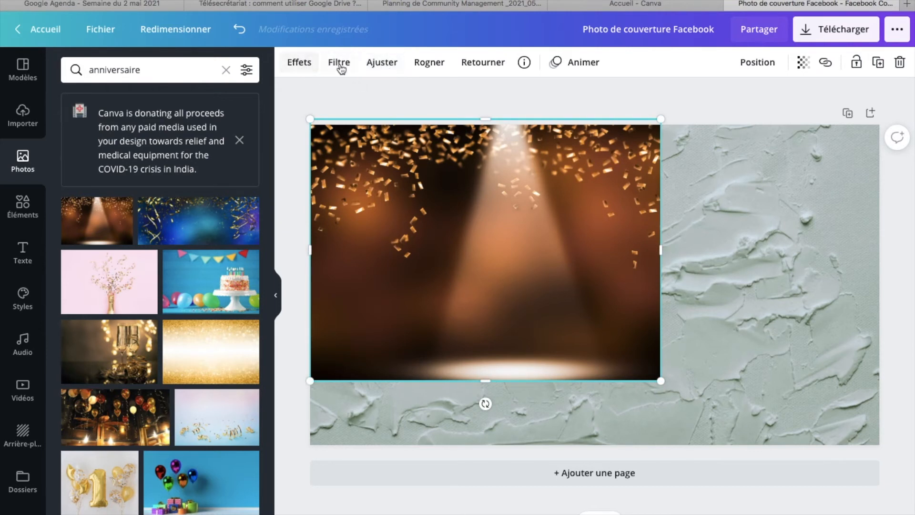
Check the confetti photo's crop, then move the photo to the cover's lower middle and extend its right side slightly
left_click(429, 61)
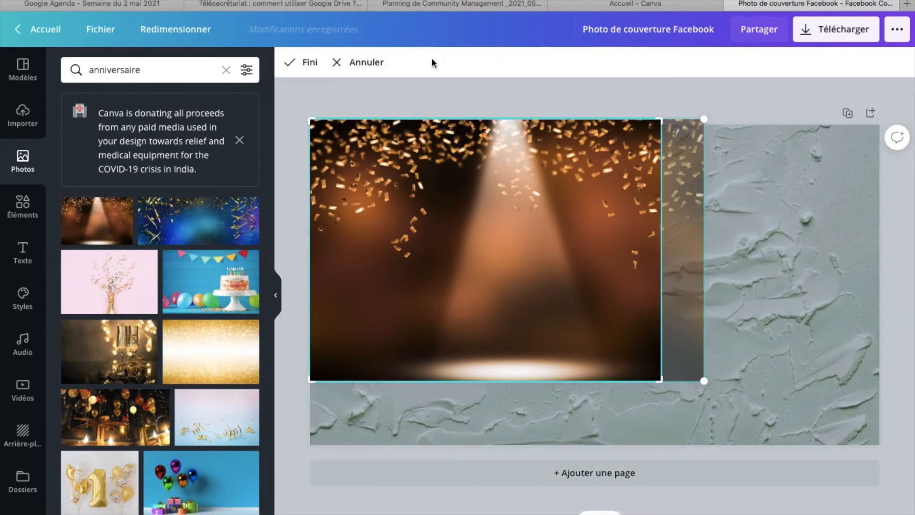
left_click_drag(565, 206, 584, 223)
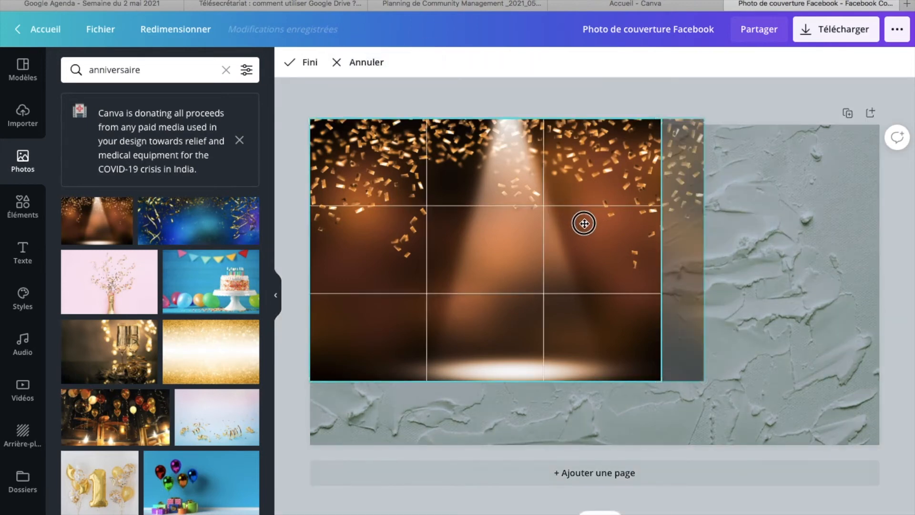
left_click(308, 71)
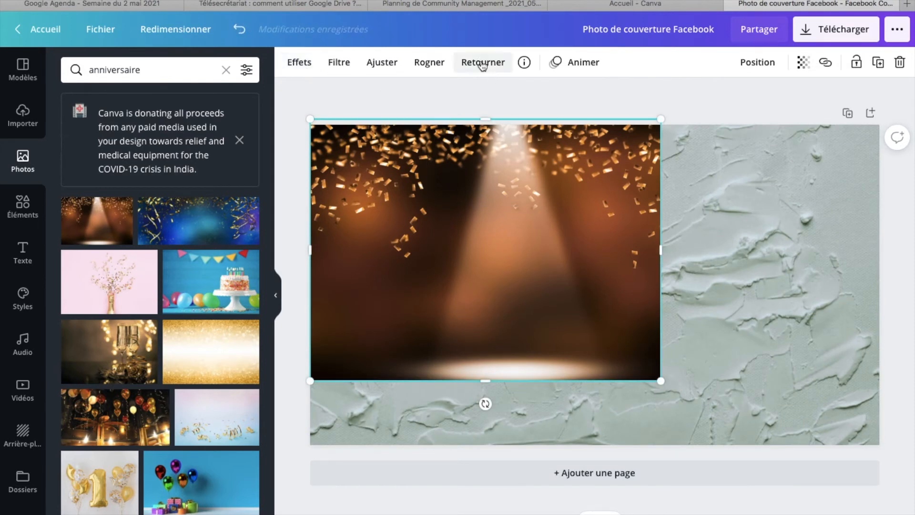
left_click_drag(517, 208, 608, 268)
left_click_drag(750, 311, 767, 313)
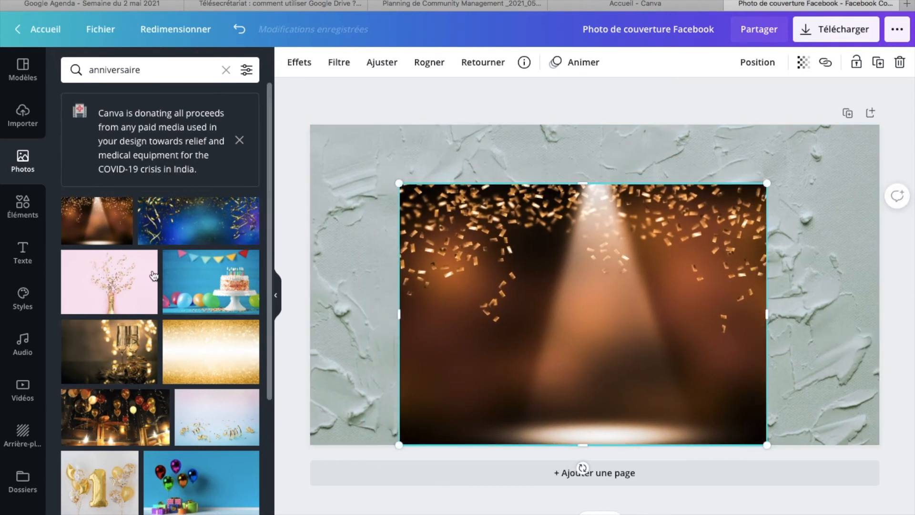
Search the elements for "ballon d'anniversaire" and place the multicoloured balloon bunch with a blue bow, slightly reduced, in the cover's upper-right corner
left_click(26, 226)
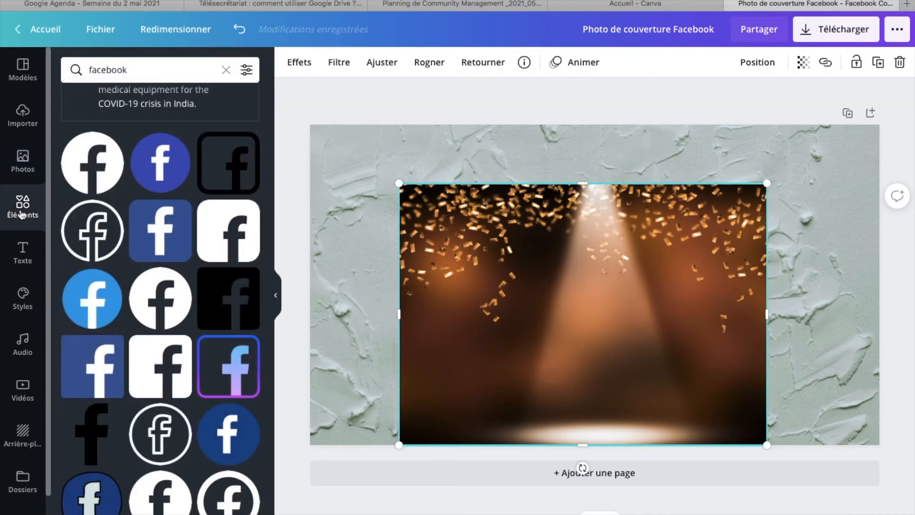
left_click(120, 63)
double_click(120, 65)
type("ballon")
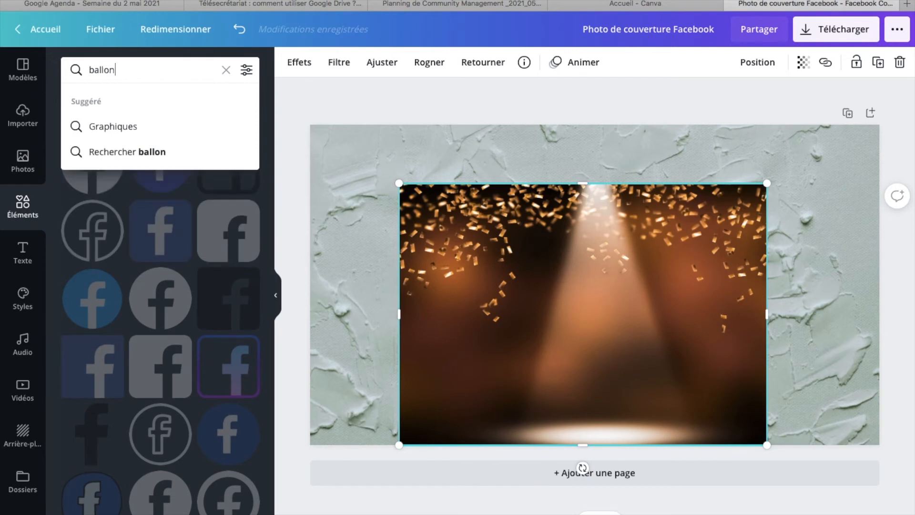
left_click(126, 151)
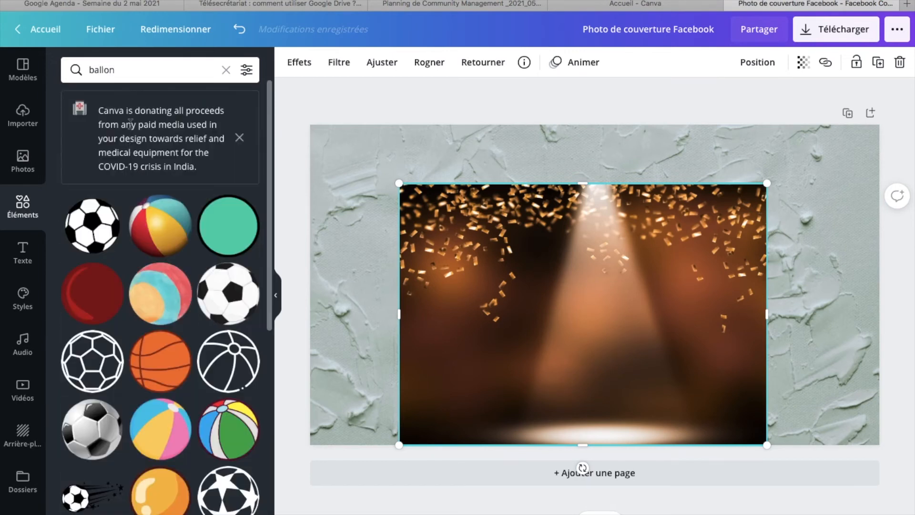
left_click(133, 66)
type("d'anniv")
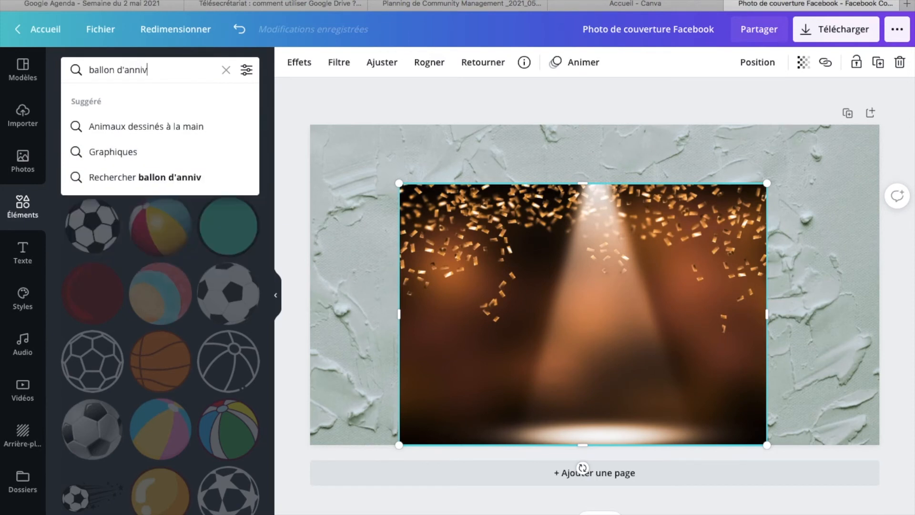
type("ersaire")
key("Return")
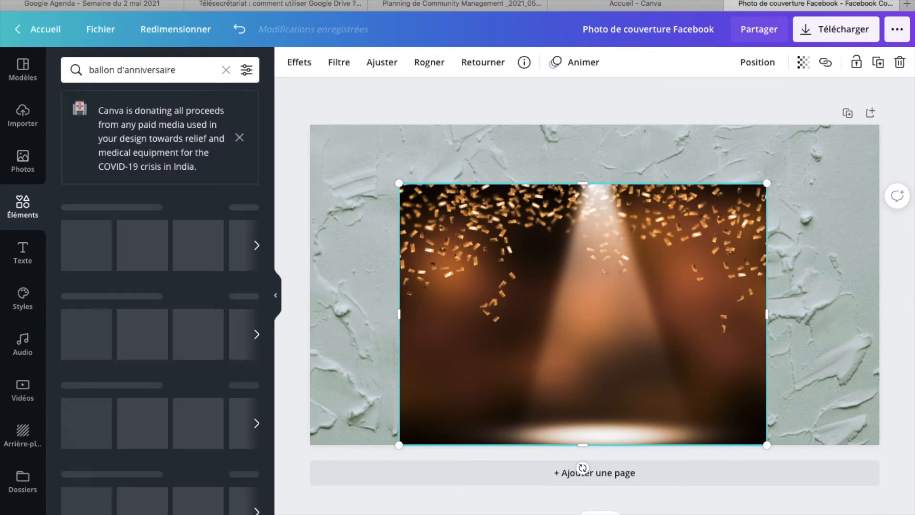
left_click_drag(94, 291, 828, 167)
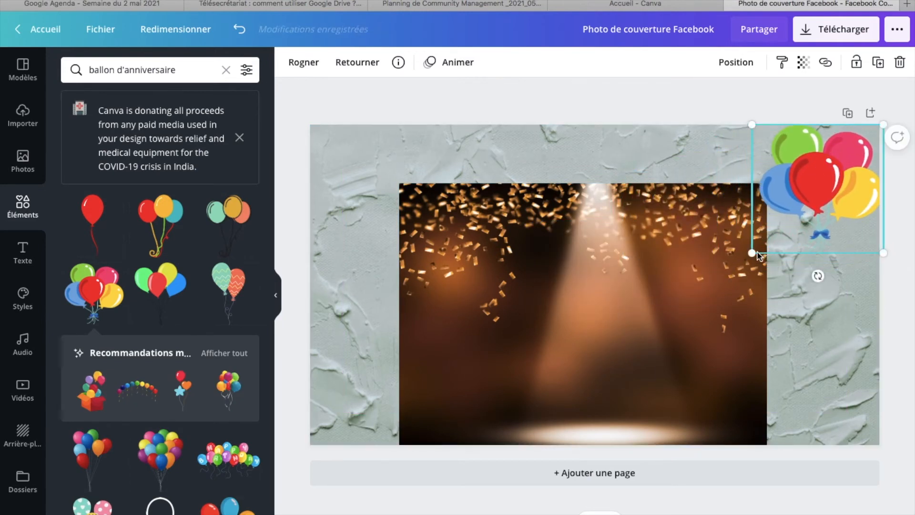
left_click_drag(752, 254, 773, 232)
Search the text designs for "joyeux anniversaire", add the white "Joyeux Anniversaire" combination, and move it to the lower part of the confetti photo
left_click(23, 253)
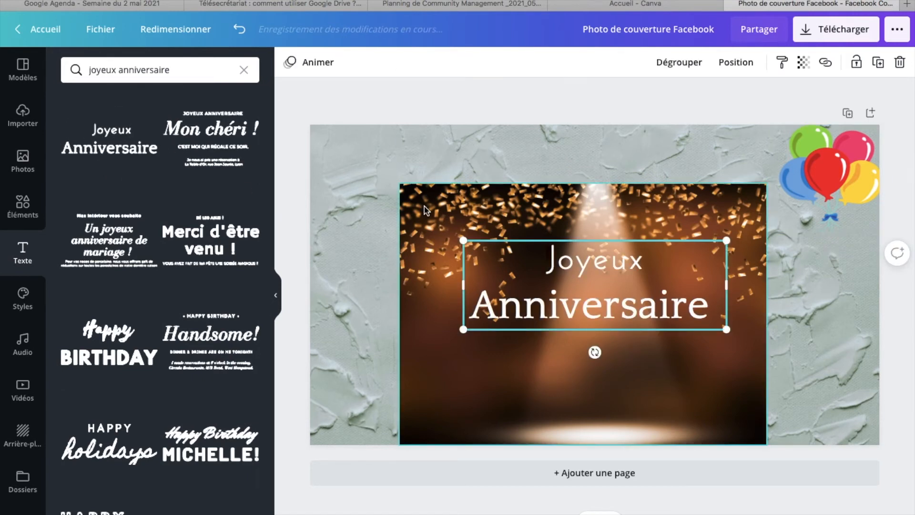
left_click(542, 270)
left_click(539, 318)
left_click_drag(539, 318, 543, 369)
Delete the duplicate "Joyeux Anniversaire" text from the middle of the photo, keeping the lower copy
left_click(554, 289)
key("Delete")
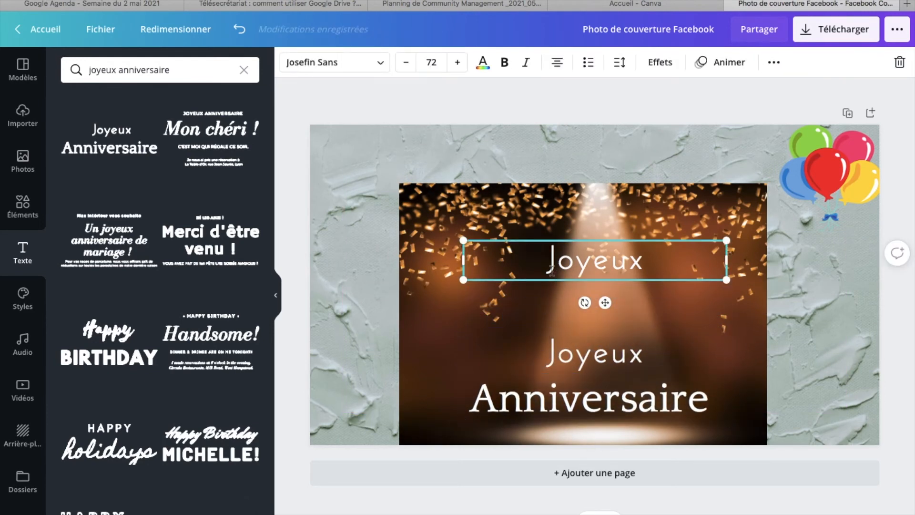
key("Delete")
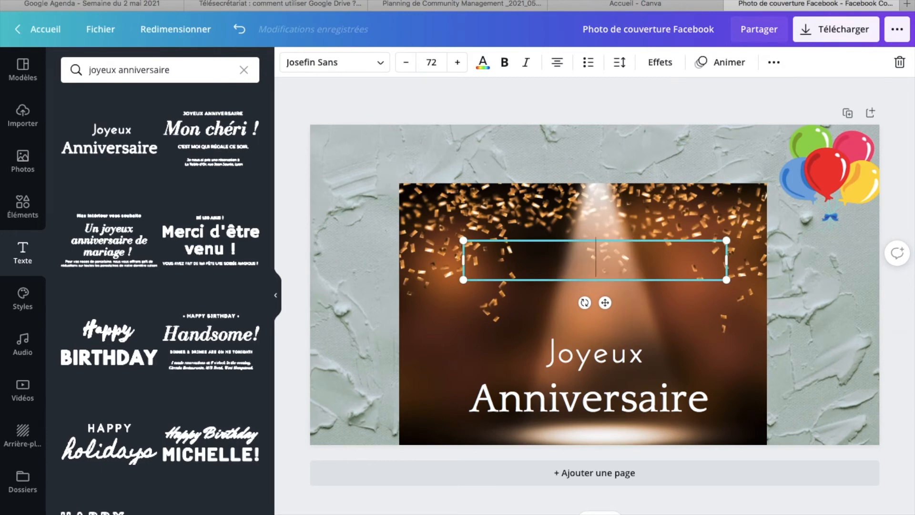
left_click(652, 338)
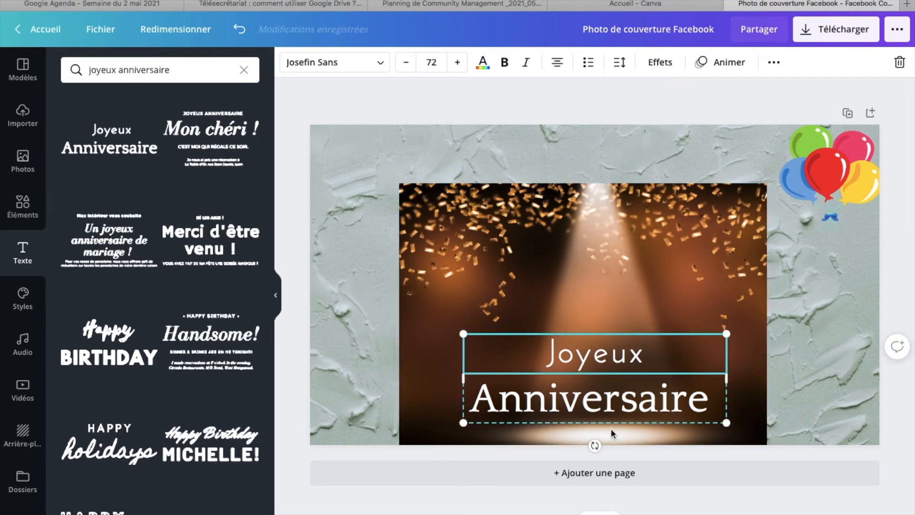
Shift the confetti photo slightly down and move the "Joyeux Anniversaire" text to the cover's lower edge
left_click(661, 423)
left_click_drag(661, 424, 662, 428)
left_click_drag(623, 384, 618, 402)
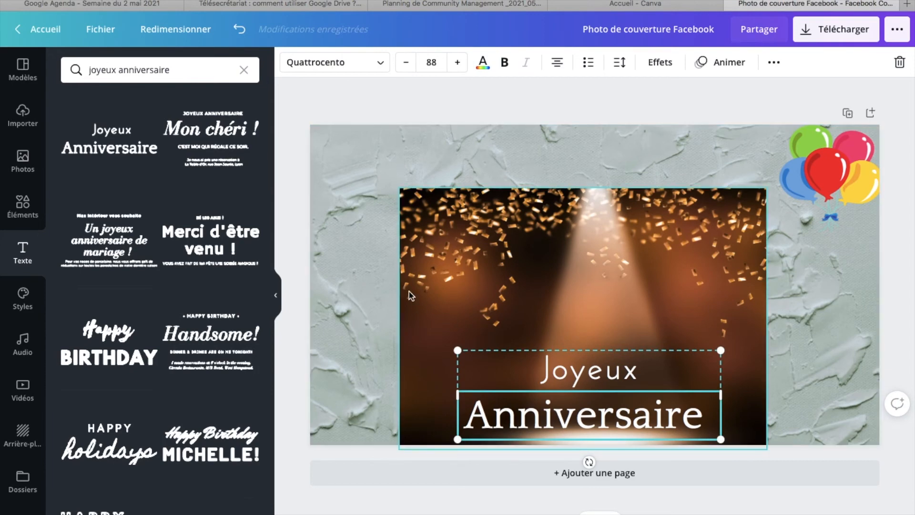
Search the audio library and the video library for "anniversaire"
left_click(27, 301)
left_click(24, 345)
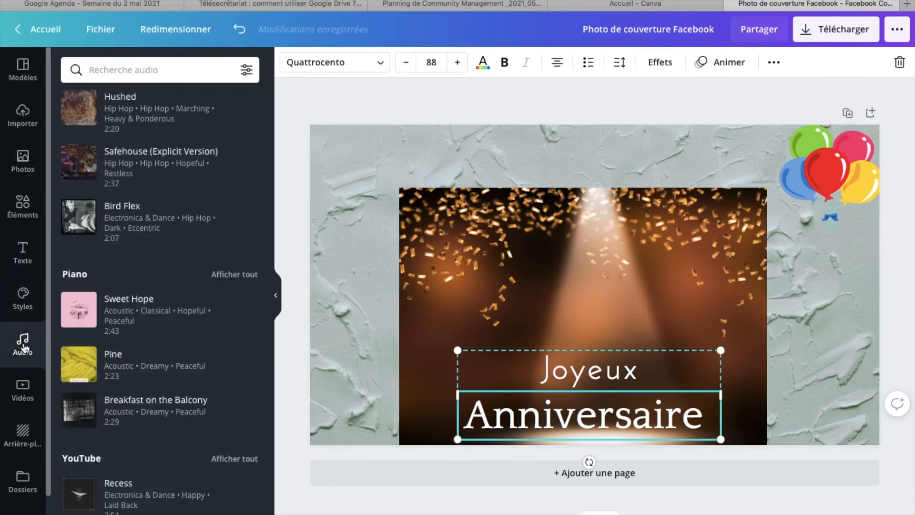
left_click(132, 77)
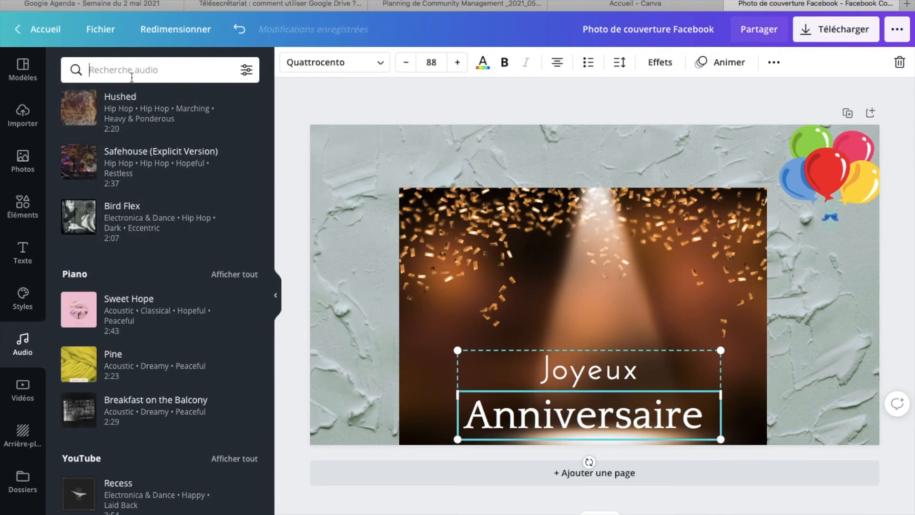
type("anniversair")
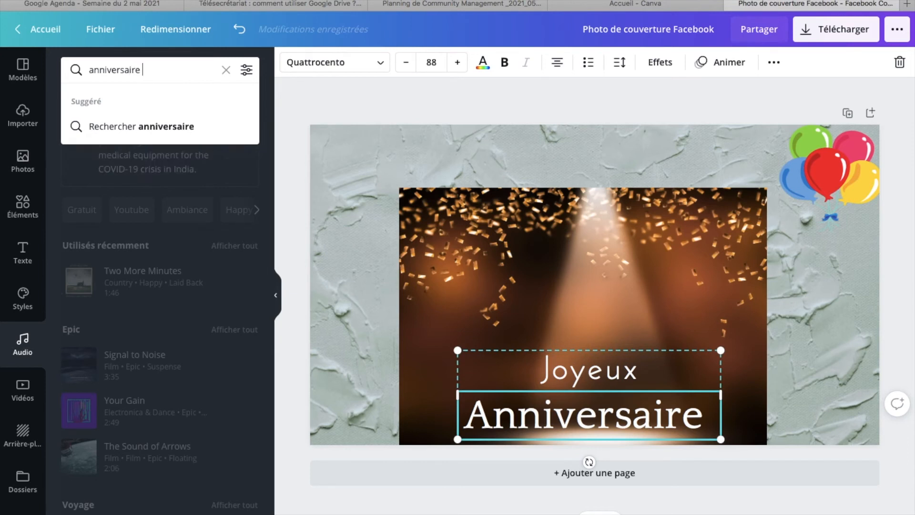
type("e")
key("Return")
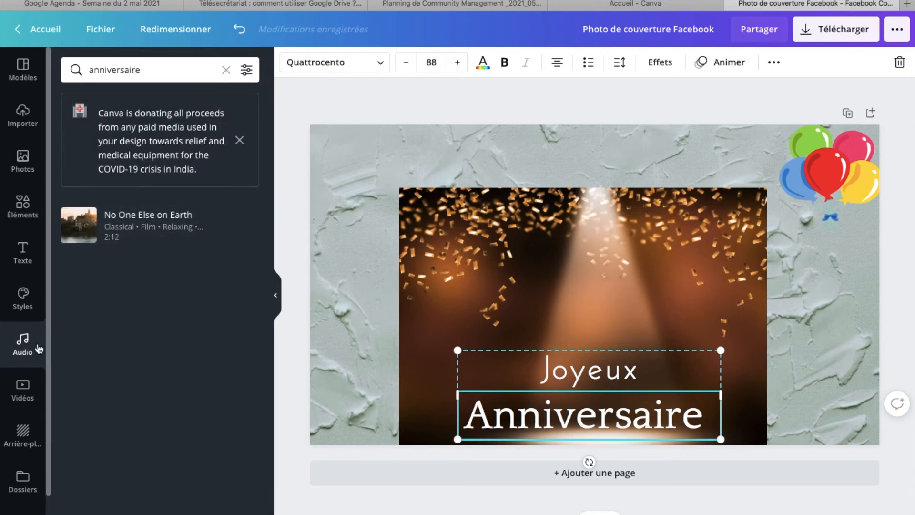
left_click(19, 388)
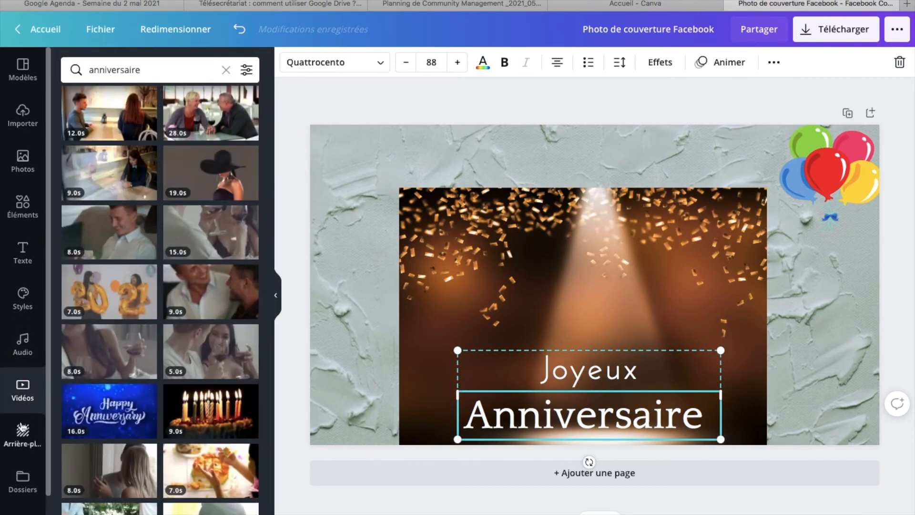
left_click(300, 107)
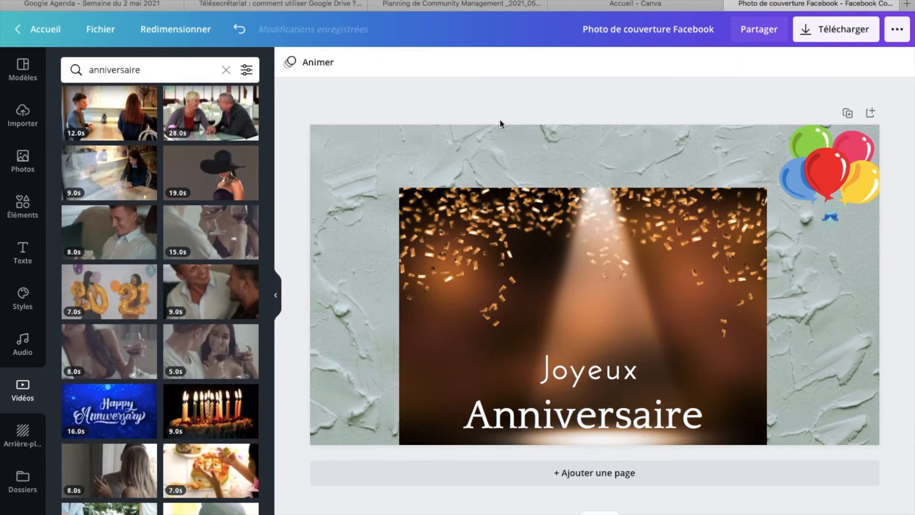
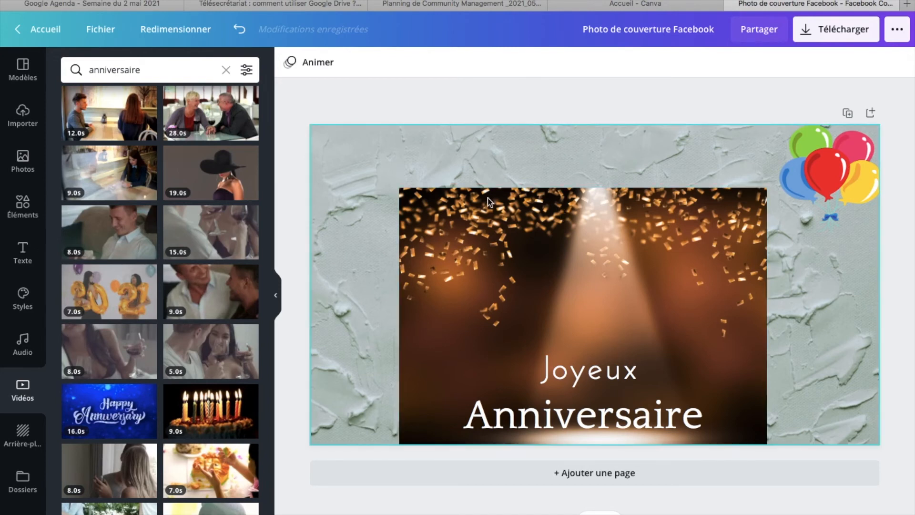
Clear the video search and add a blank page after the birthday cover
left_click(226, 70)
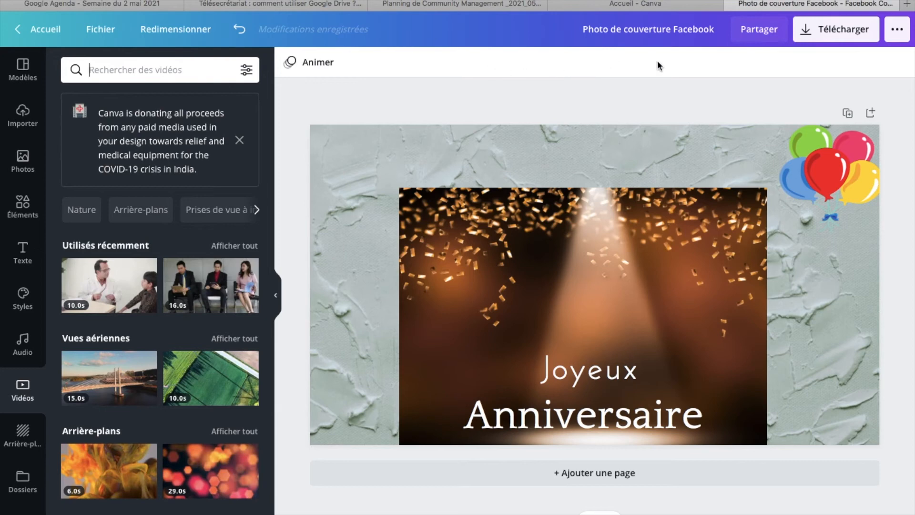
left_click(868, 115)
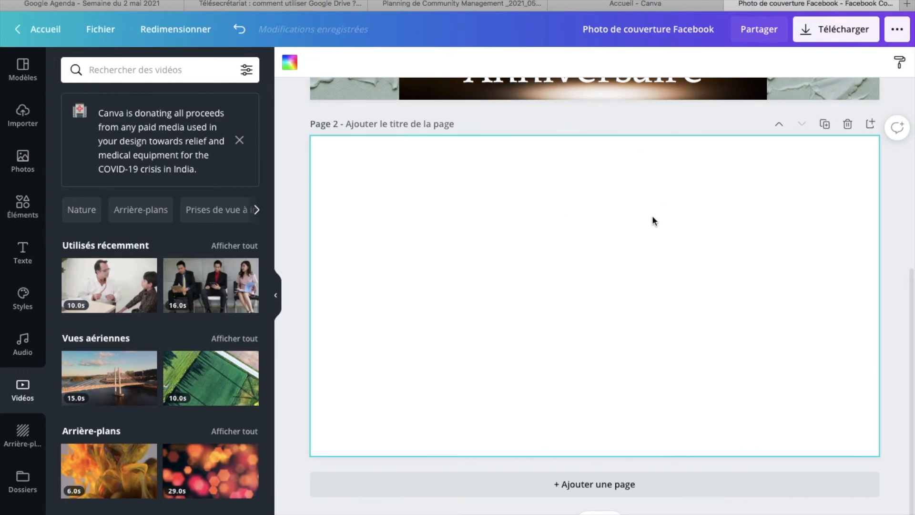
scroll(652, 217, "up", 6)
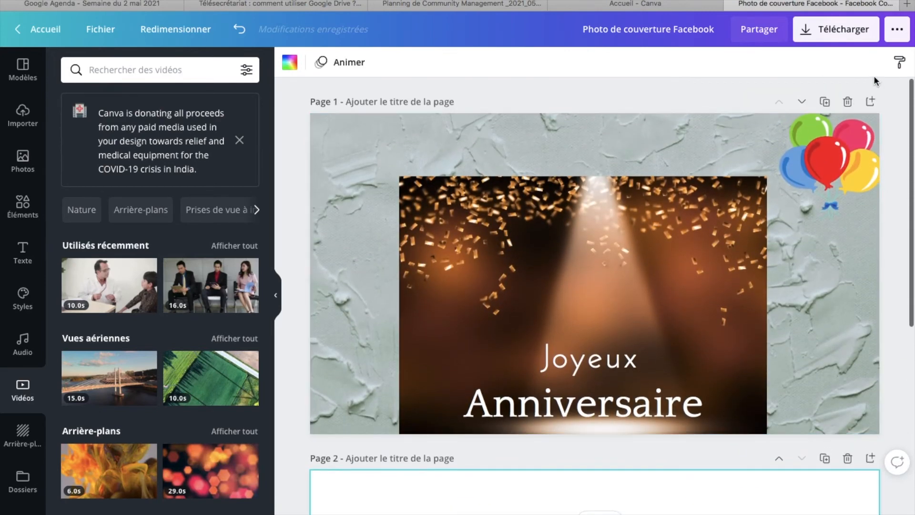
Duplicate the birthday page and delete the copy
left_click(825, 102)
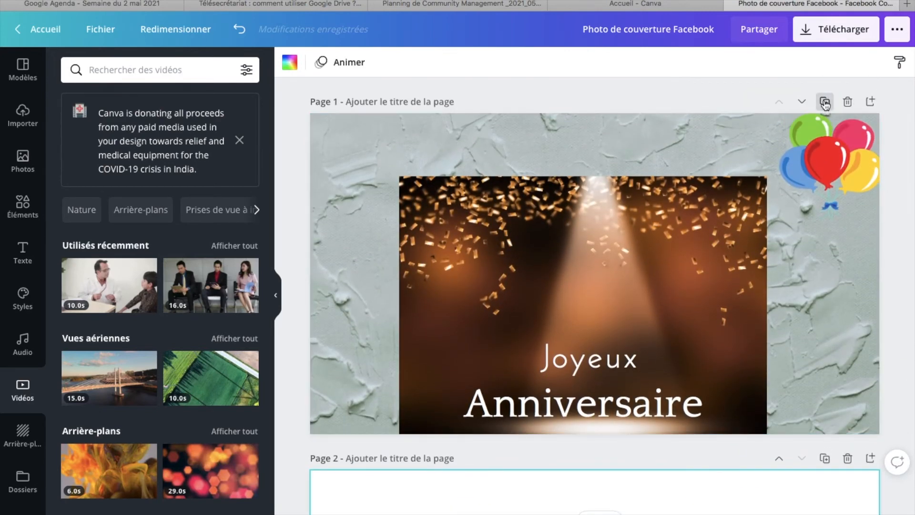
scroll(793, 105, "up", 5)
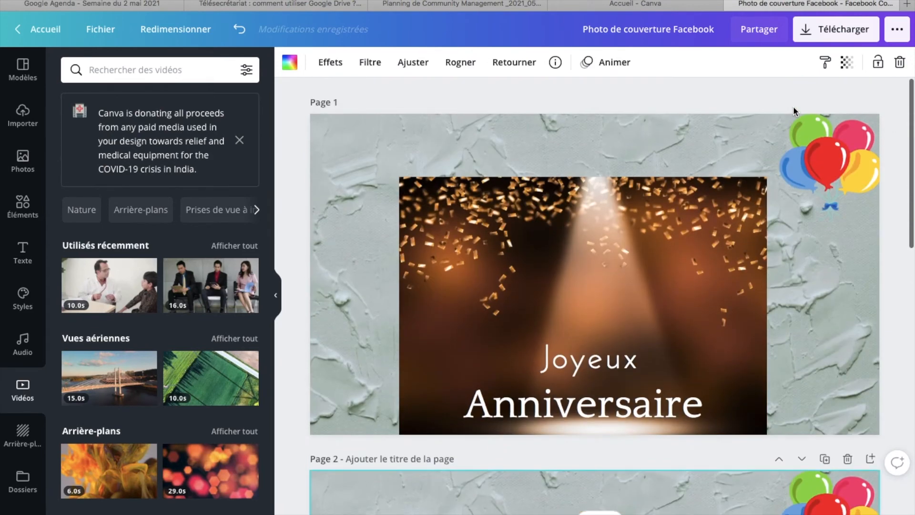
scroll(710, 262, "down", 2)
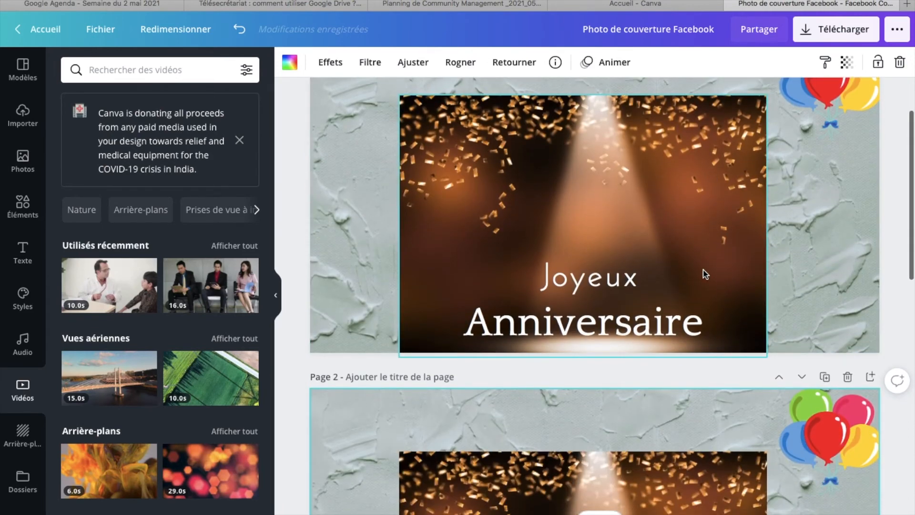
left_click(846, 378)
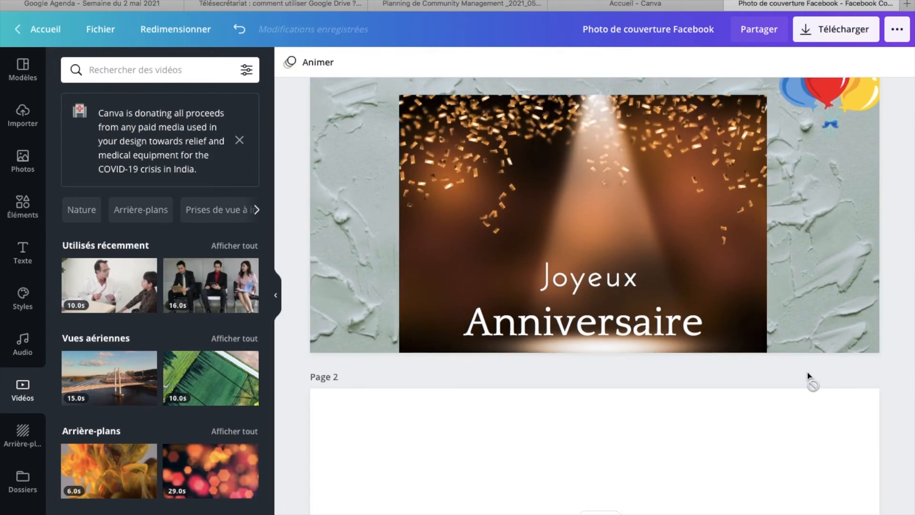
Move the birthday page below the blank page and delete the blank page
scroll(770, 290, "up", 2)
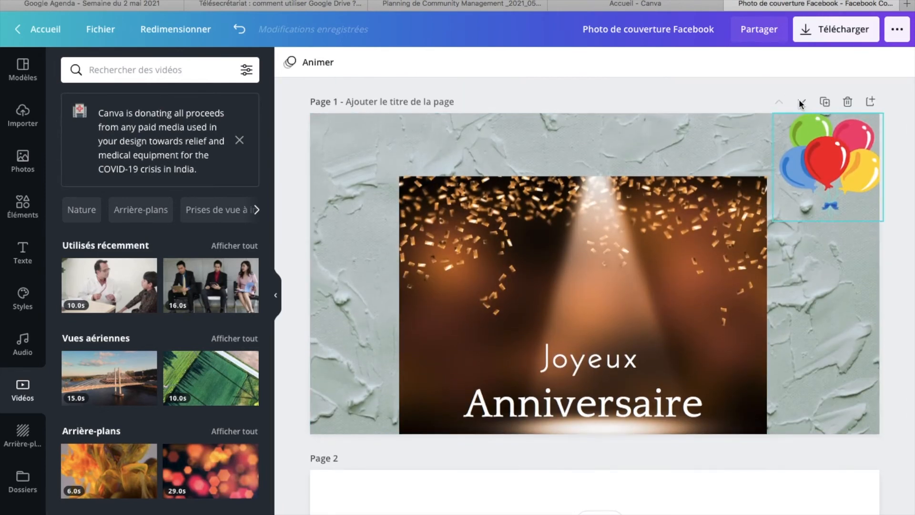
left_click(801, 102)
scroll(714, 178, "up", 5)
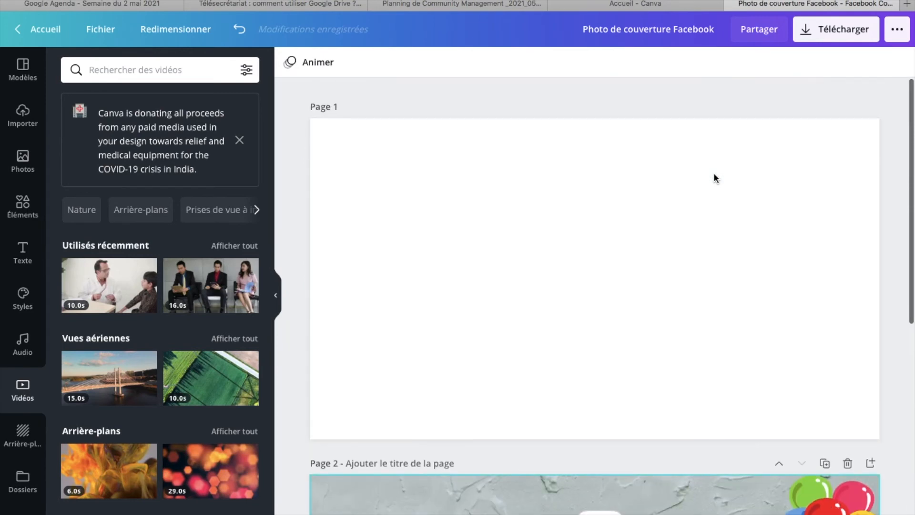
left_click(848, 103)
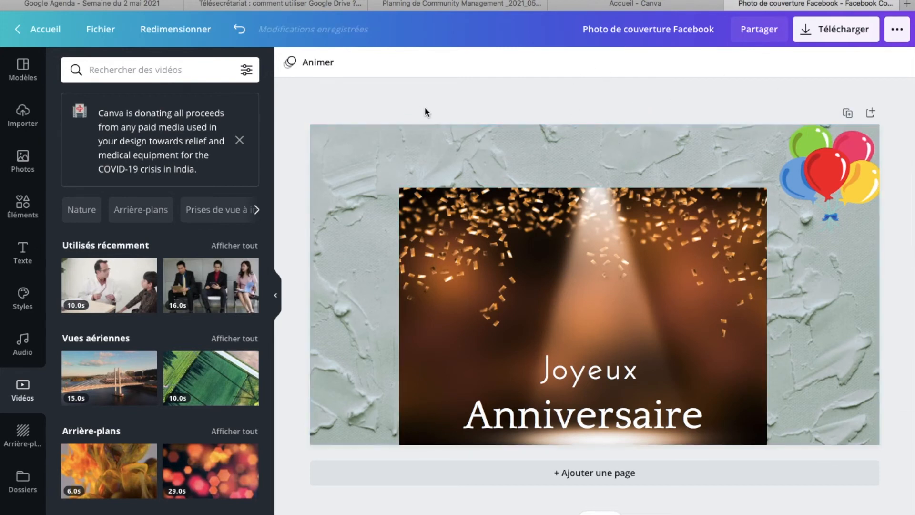
Look through the download file types and download the birthday cover as a PNG at size 1
left_click(860, 37)
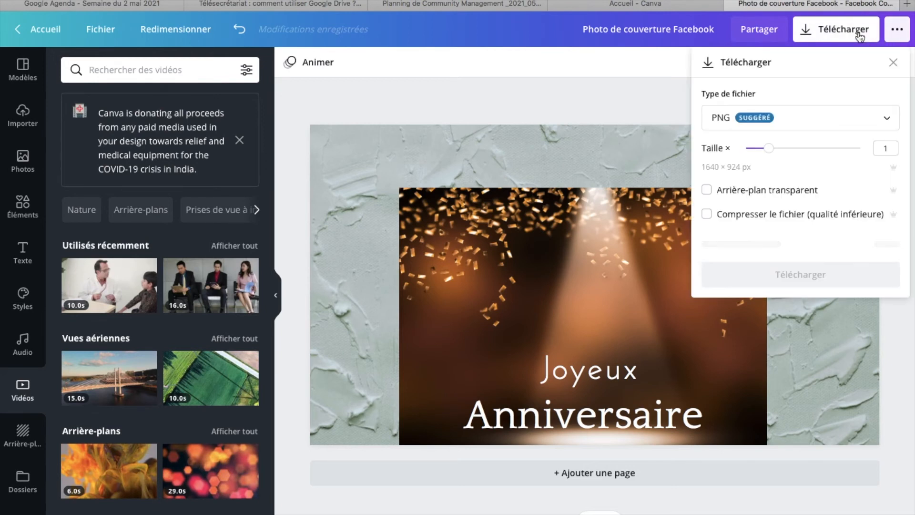
left_click(758, 129)
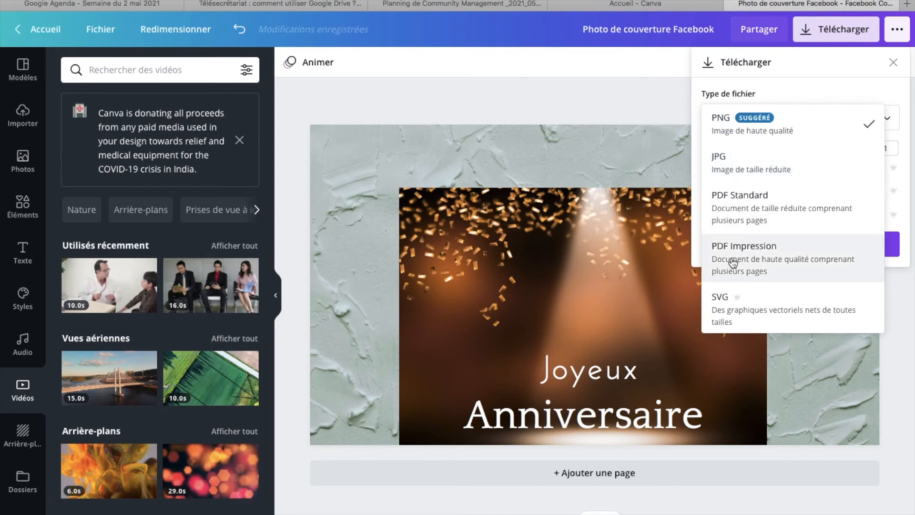
scroll(733, 263, "down", 1)
scroll(738, 252, "down", 1)
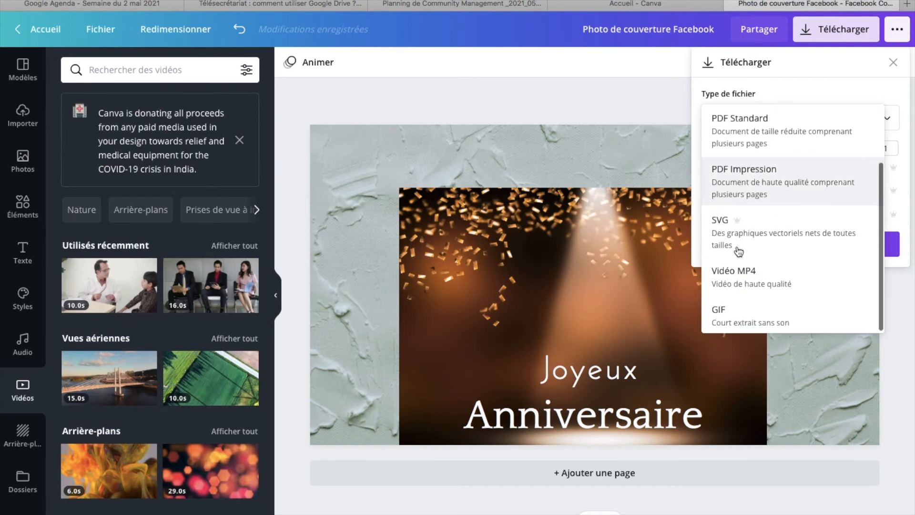
left_click(627, 113)
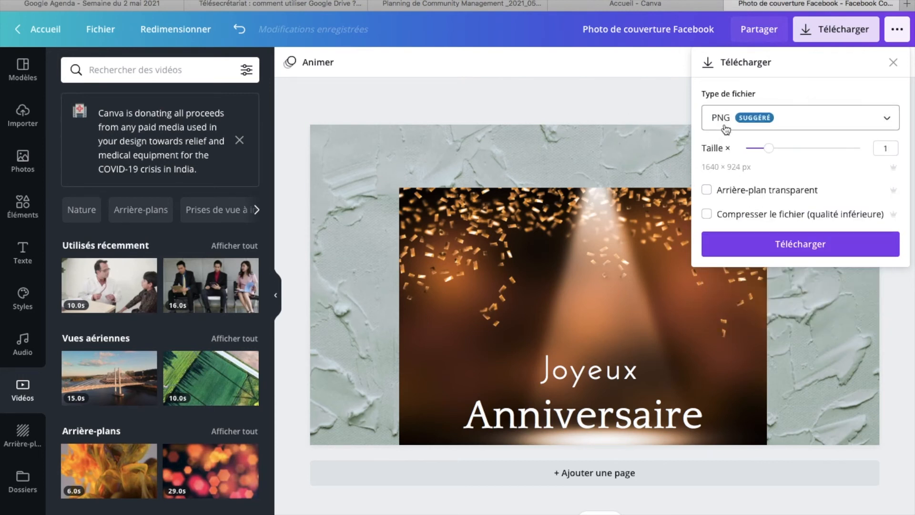
mouse_move(764, 152)
left_mouse_down()
mouse_move(784, 153)
mouse_move(764, 153)
left_mouse_up()
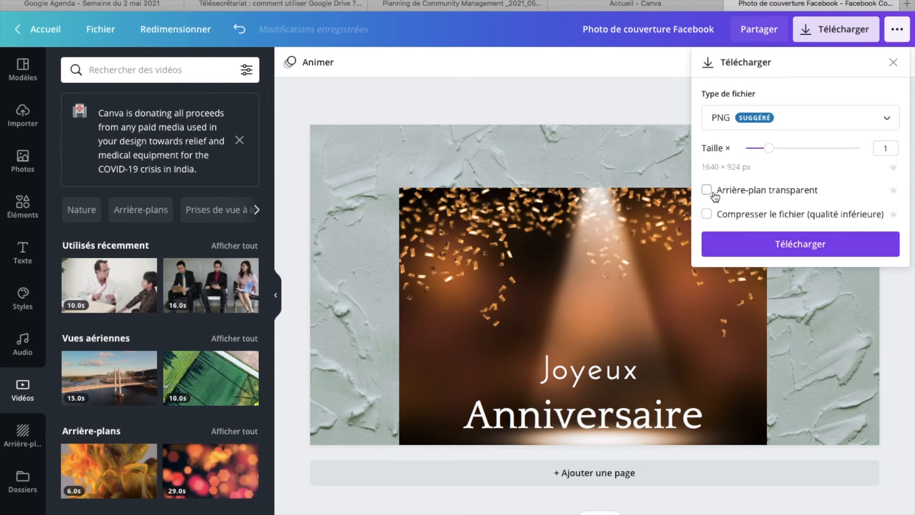
left_click(725, 244)
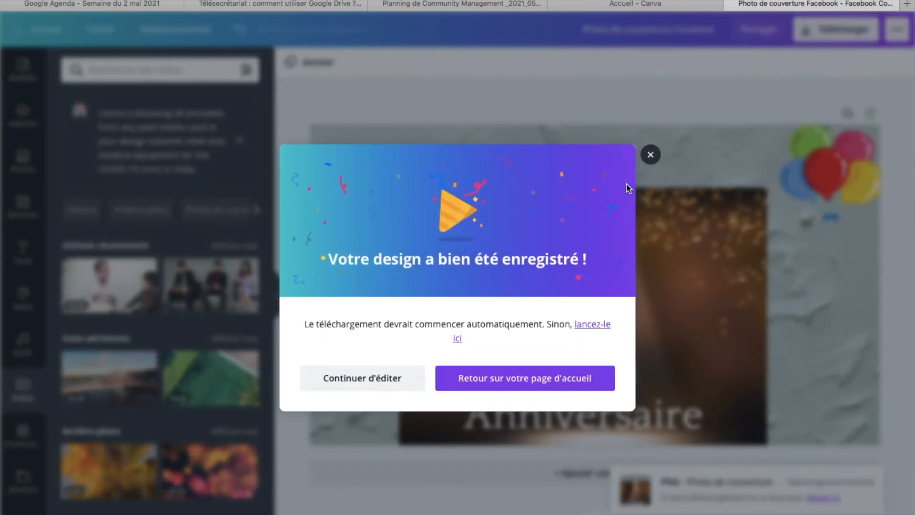
left_click(649, 156)
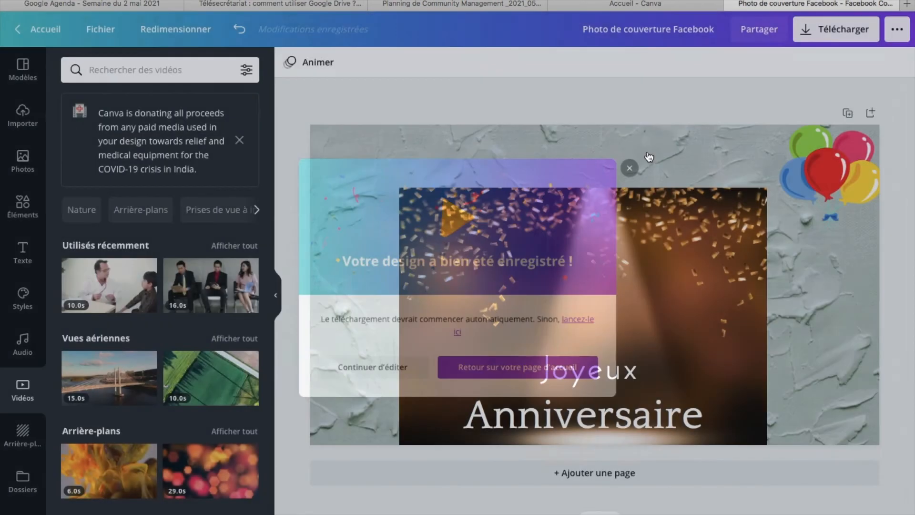
Examine the design's sharing settings and the available publishing, social network and print options
left_click(759, 28)
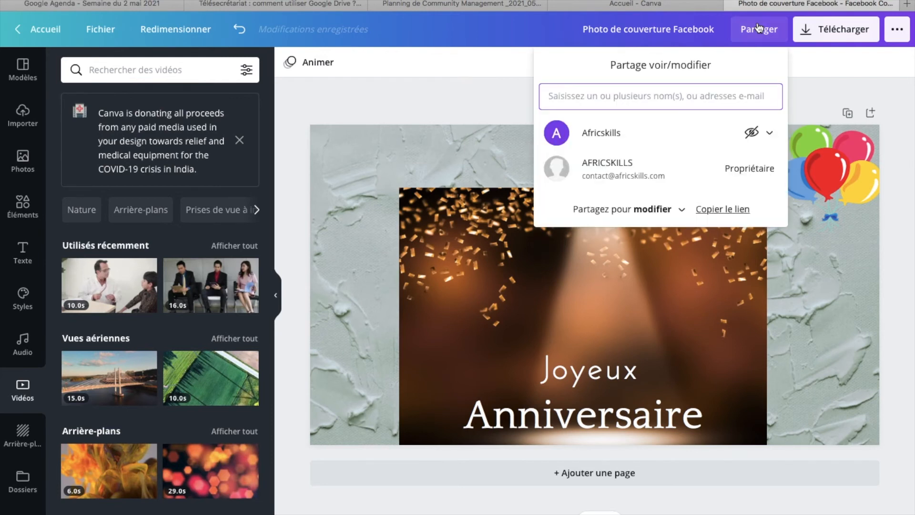
left_click(822, 93)
left_click(897, 31)
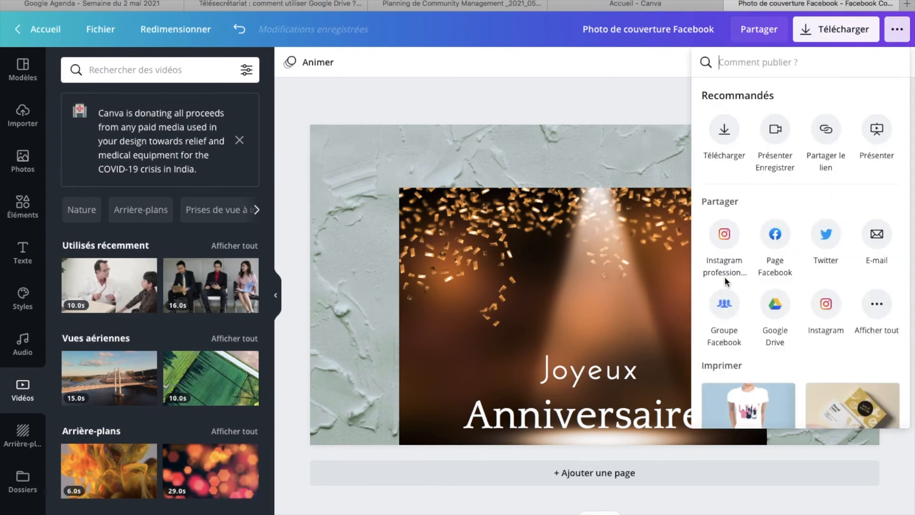
scroll(743, 296, "down", 7)
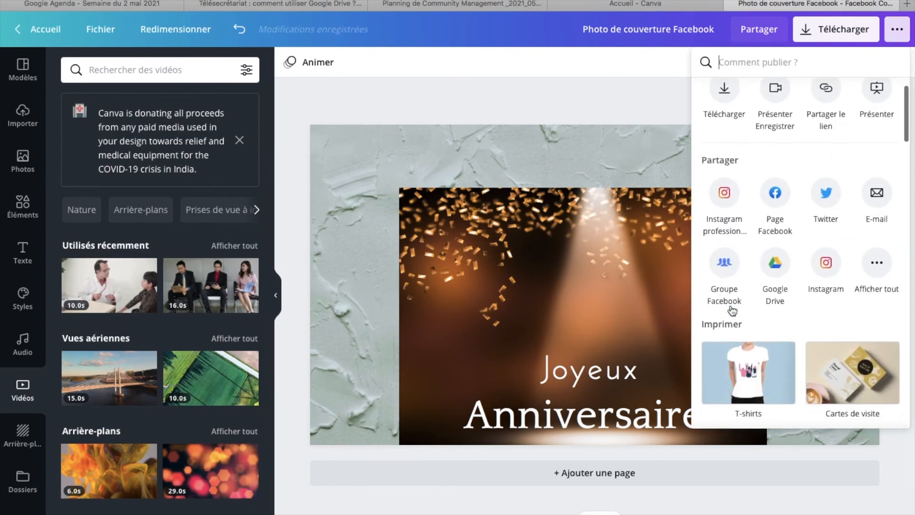
scroll(731, 310, "down", 4)
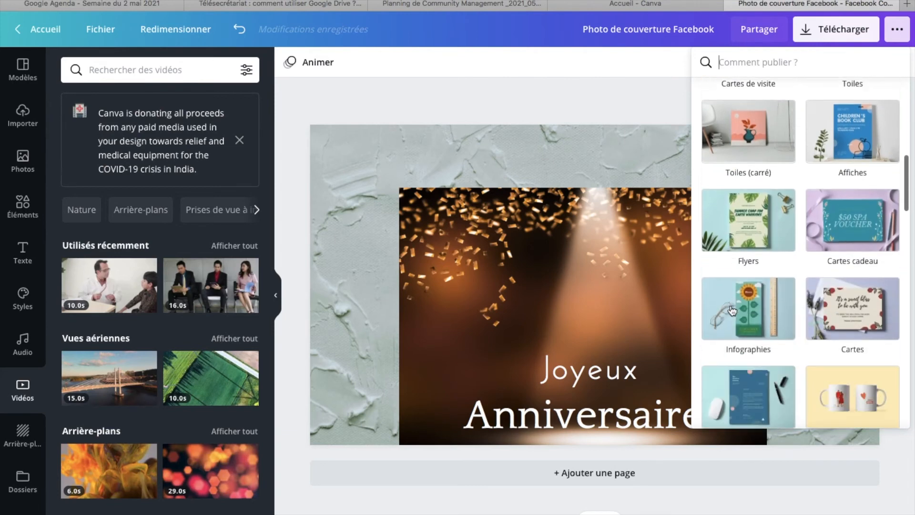
left_click(532, 103)
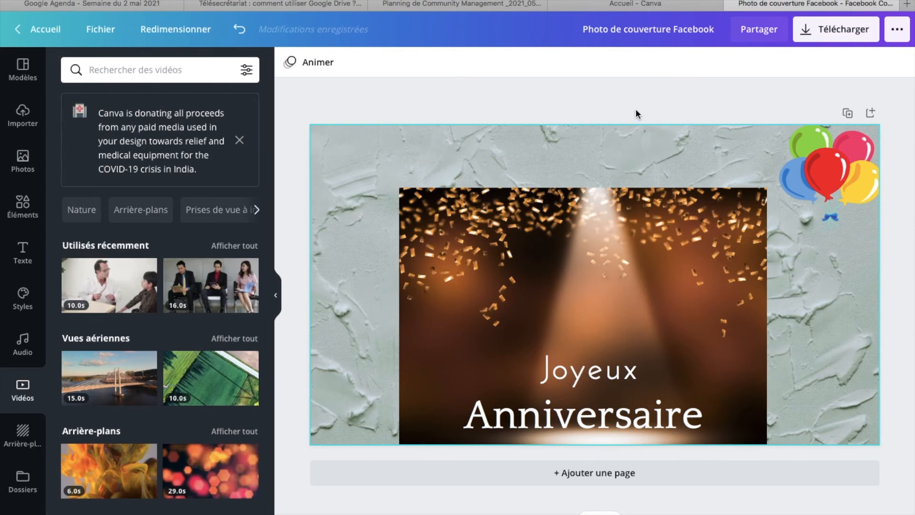
Add a blank page to the design and delete the birthday page
left_click(870, 113)
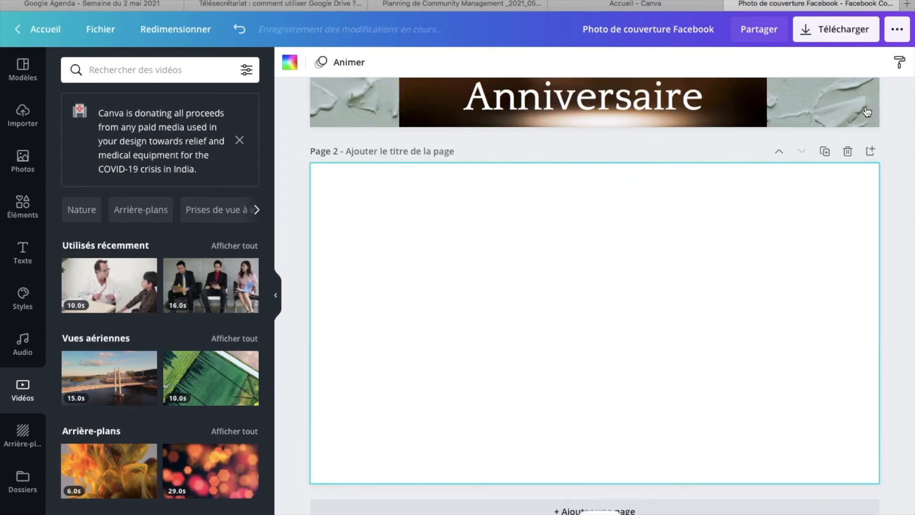
scroll(637, 174, "up", 5)
scroll(636, 178, "up", 1)
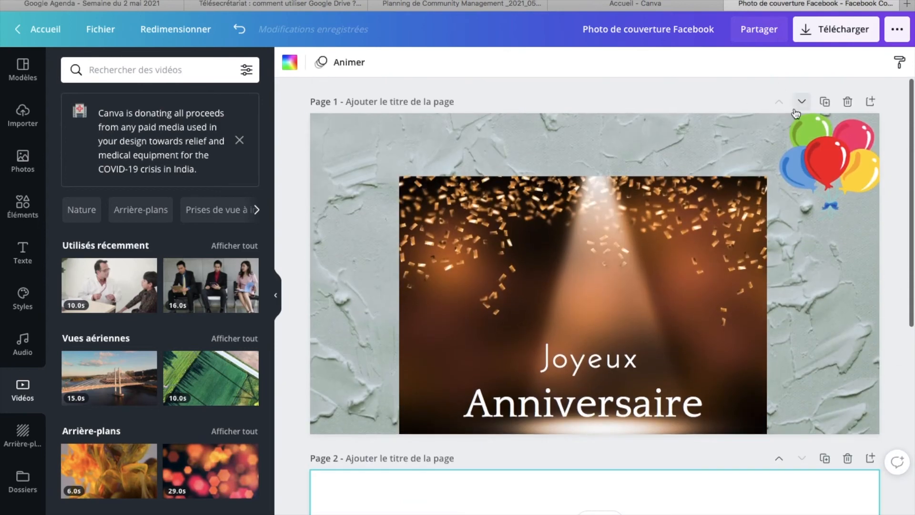
left_click(848, 103)
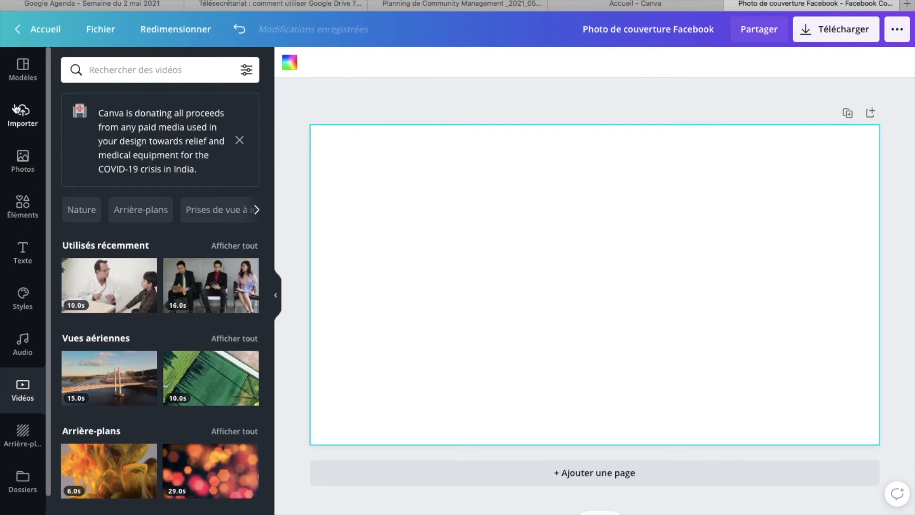
Search the video library for "anniversaire" and add the 12-second clip of the couple at a table to the blank page
left_click(24, 122)
left_click(157, 127)
left_click(13, 174)
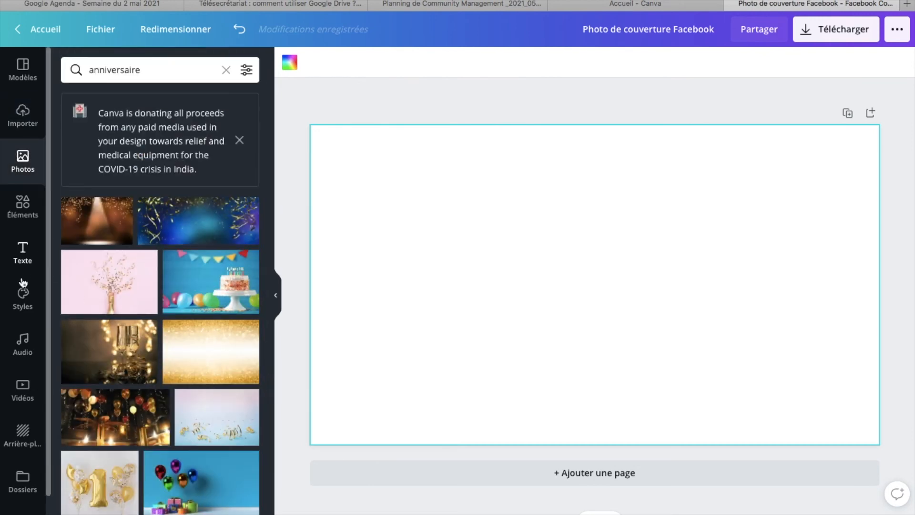
left_click(23, 384)
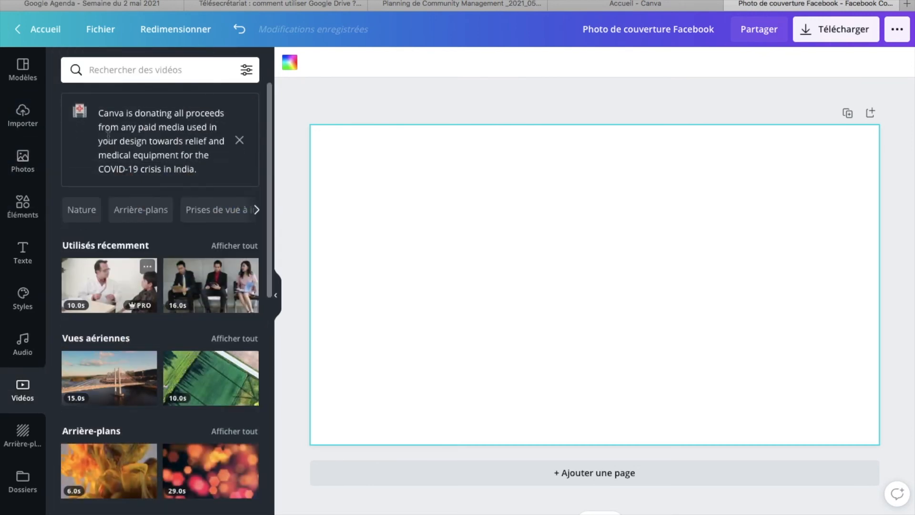
left_click(123, 73)
left_click(117, 127)
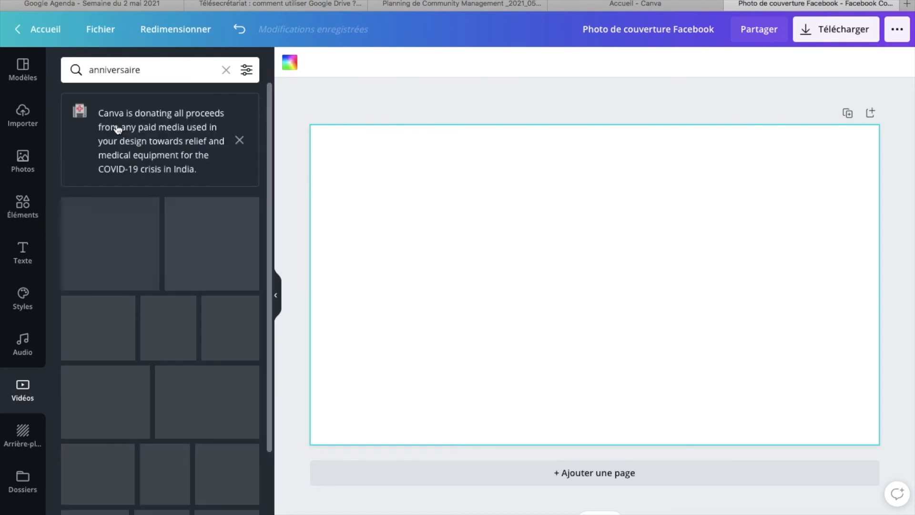
left_click(98, 218)
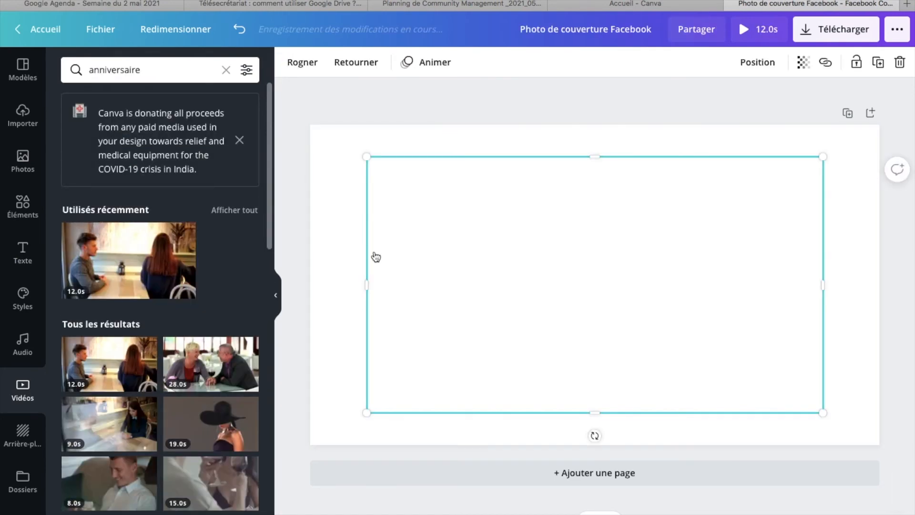
Move the couple video into the page's upper-left corner and try to enlarge it from its lower-right corner
mouse_move(402, 223)
left_mouse_down()
mouse_move(388, 209)
mouse_move(427, 220)
mouse_move(406, 215)
left_mouse_up()
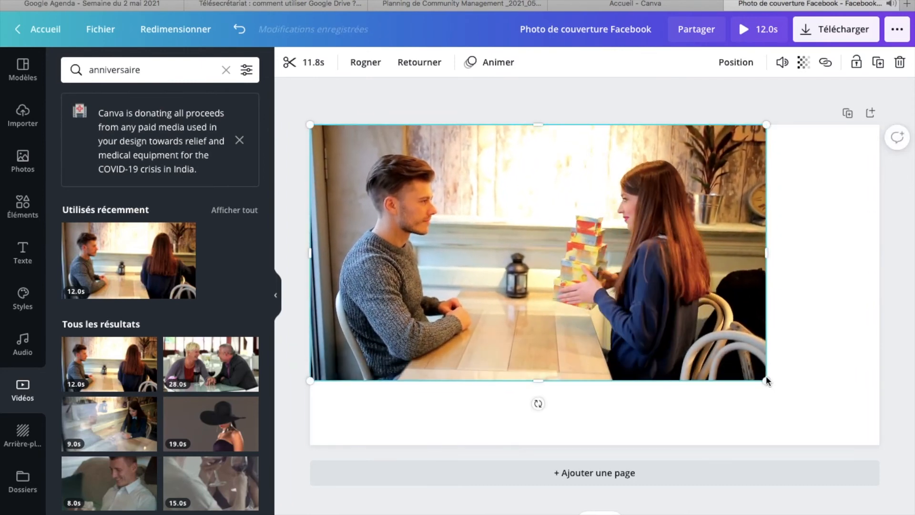
left_click_drag(762, 377, 804, 388)
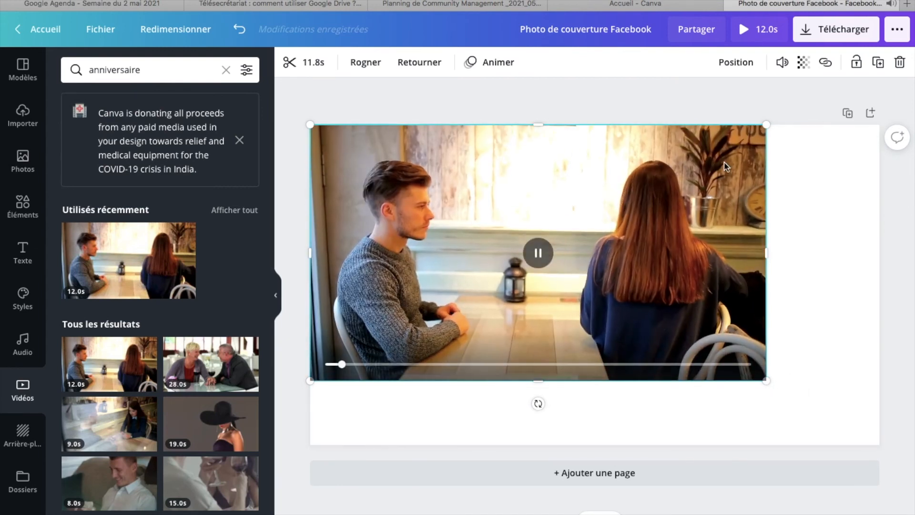
left_click(621, 30)
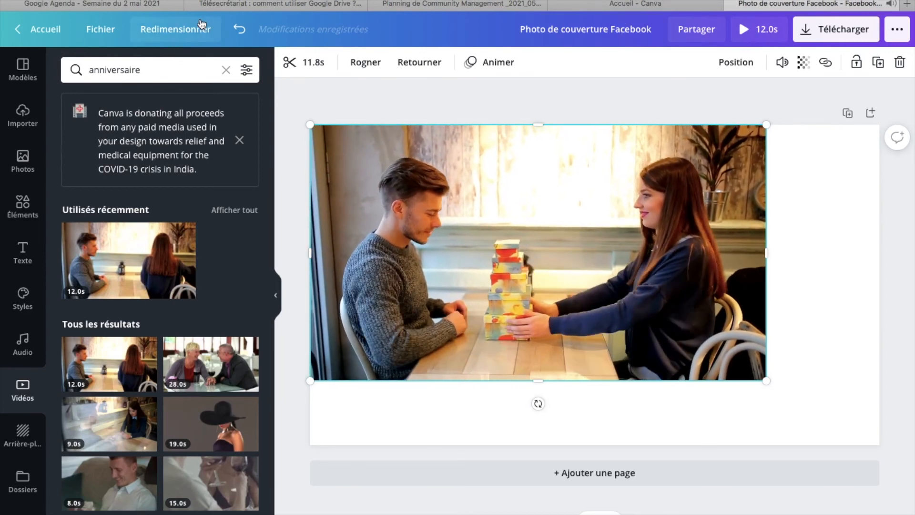
Resize the design to the Vidéo format, 1920 × 1080 px, and enlarge the couple video to fill the page
left_click(175, 29)
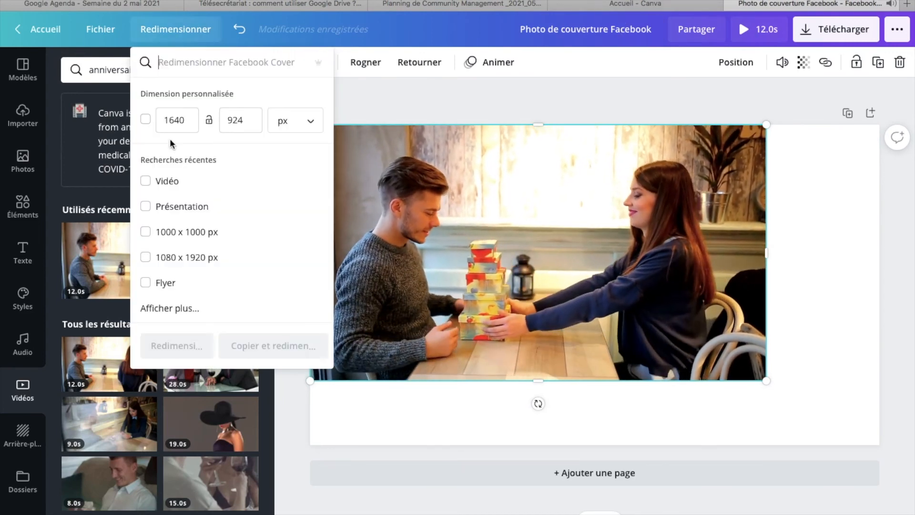
left_click(165, 191)
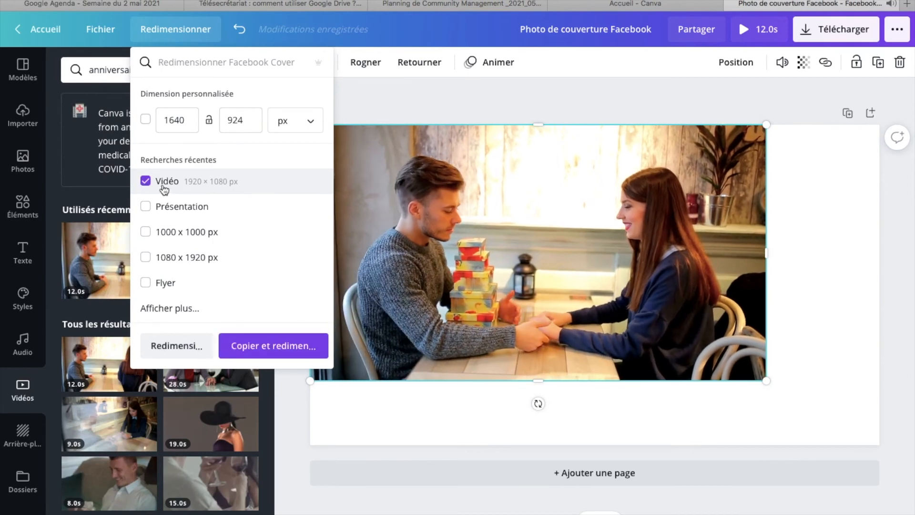
left_click(176, 352)
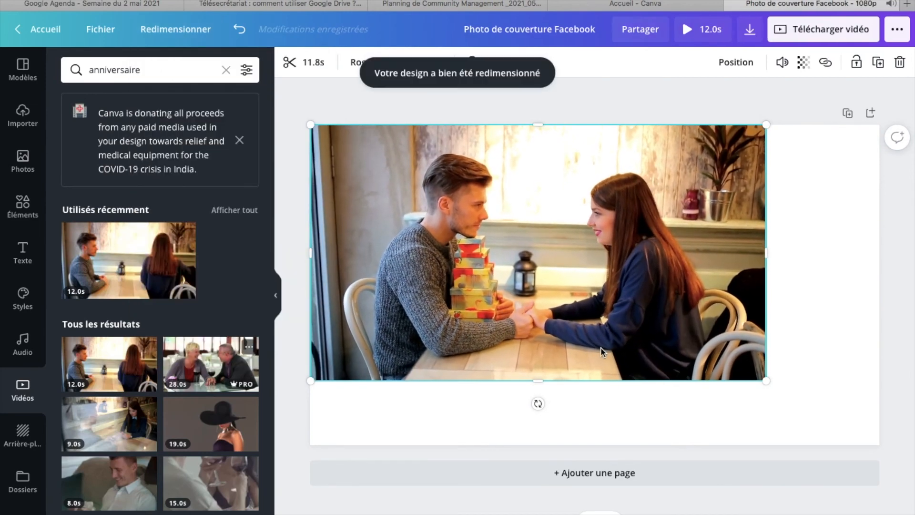
left_click_drag(766, 380, 848, 421)
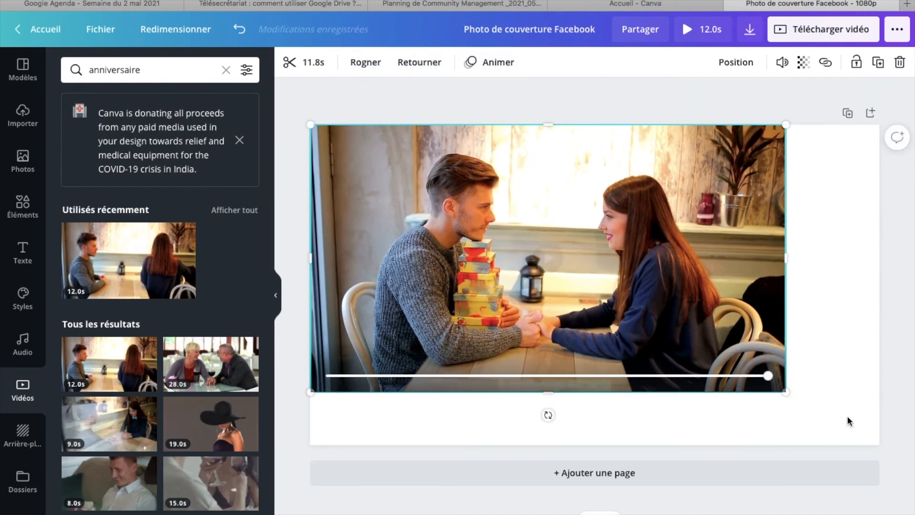
left_click_drag(794, 395, 887, 436)
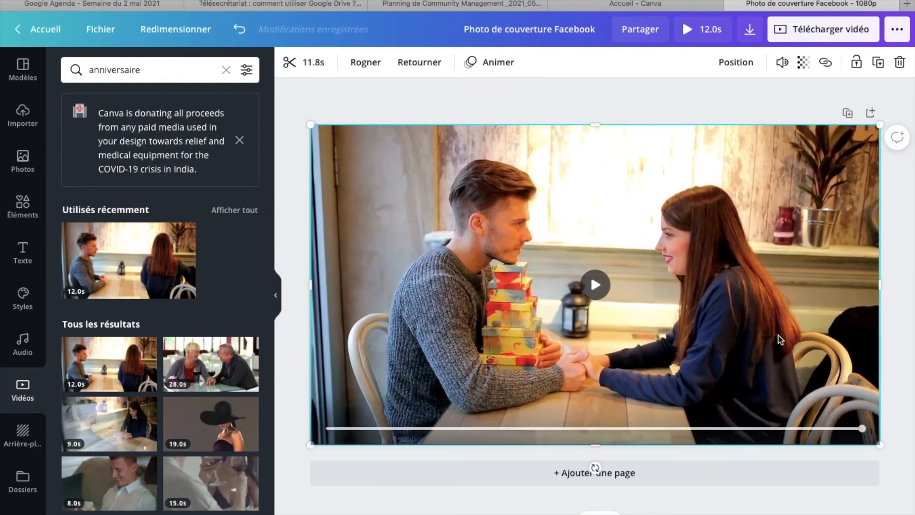
Preview the couple video's playback and examine its trimming and cropping modes without changing anything
left_click(593, 285)
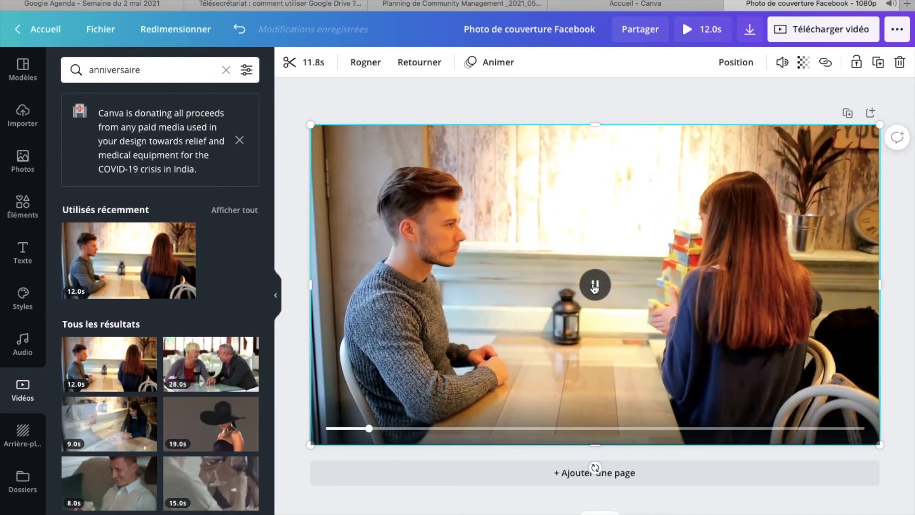
left_click(595, 286)
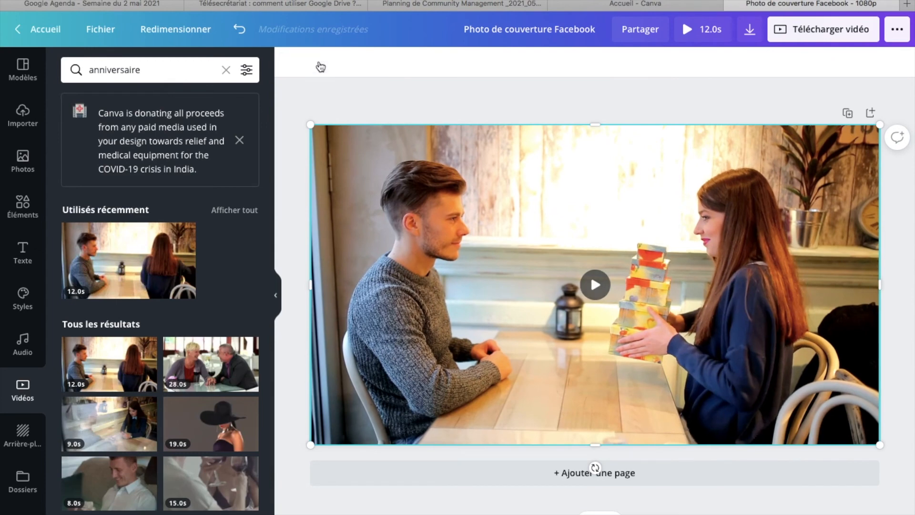
left_click(321, 67)
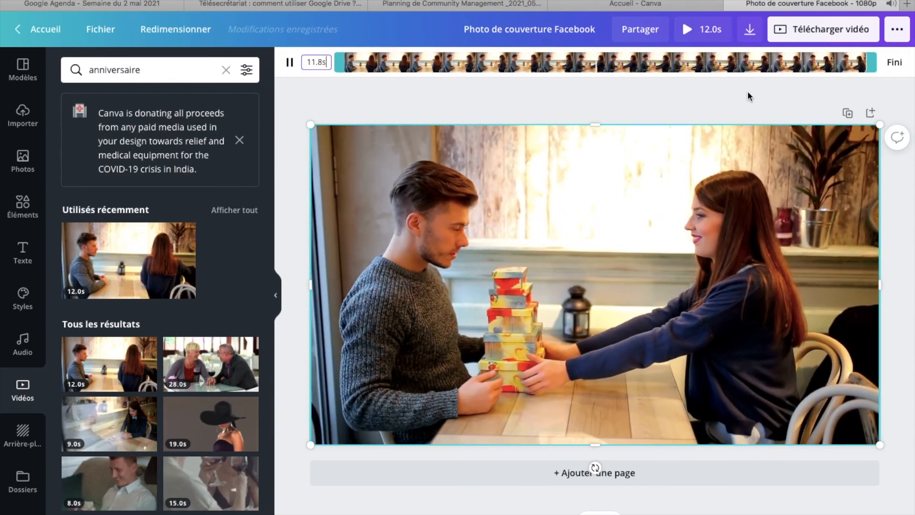
left_click(894, 62)
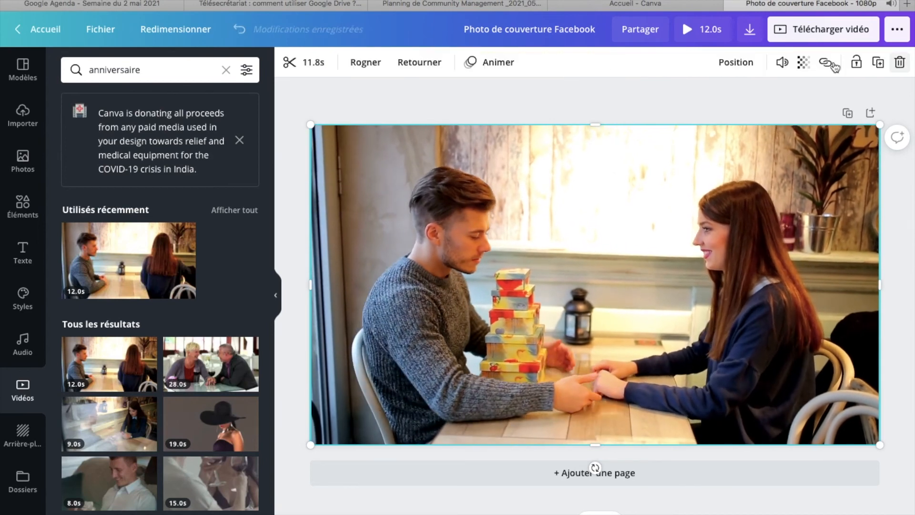
left_click(365, 63)
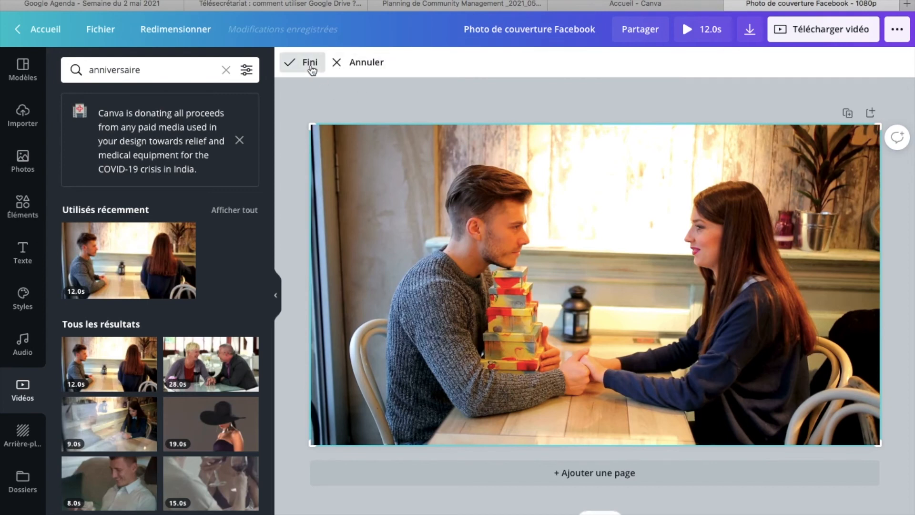
left_click(309, 63)
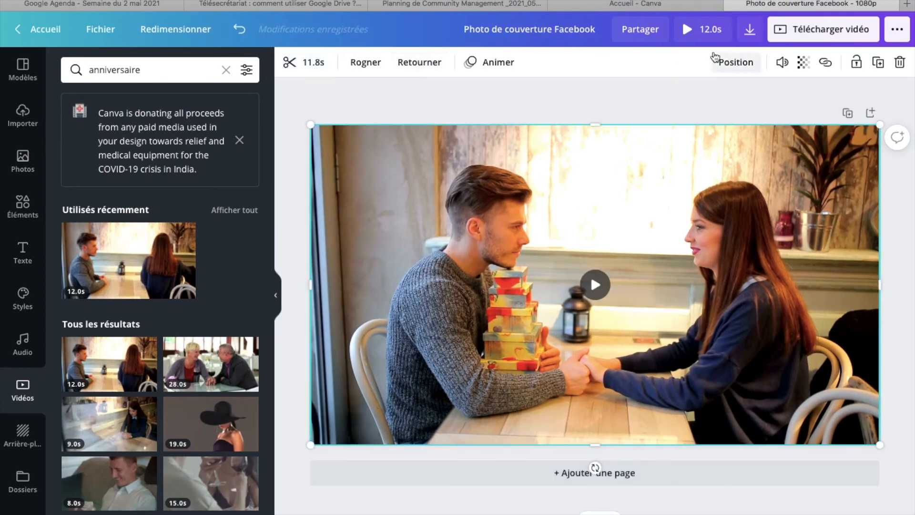
Try muting and unmuting the couple video, and examine its transparency setting
left_click(782, 63)
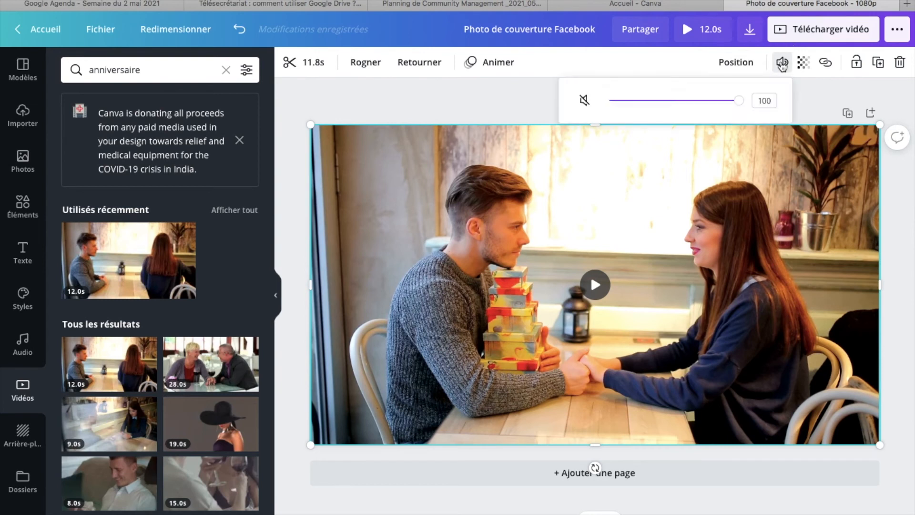
left_click(584, 101)
left_click(584, 101)
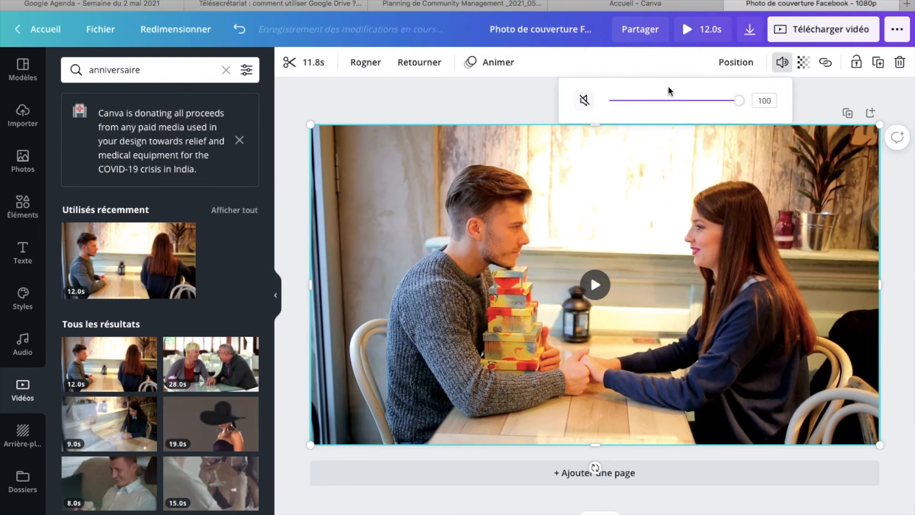
left_click(818, 102)
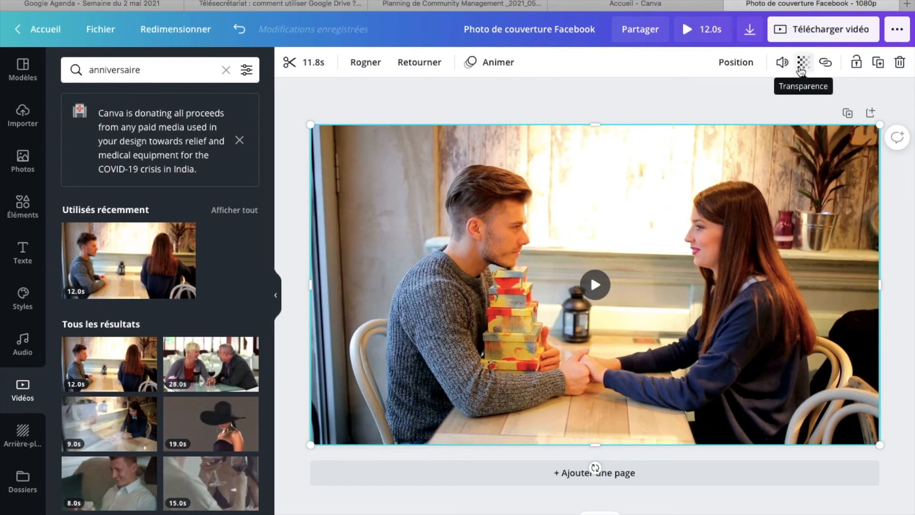
left_click(801, 69)
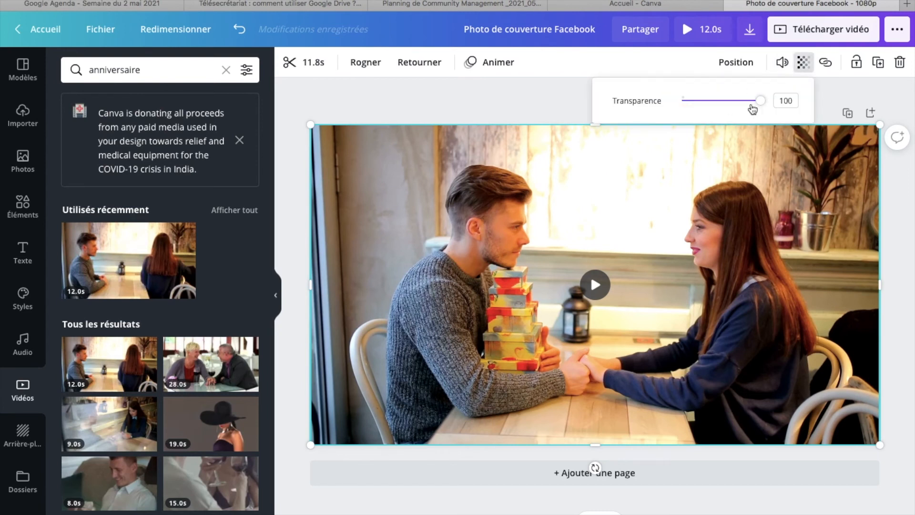
mouse_move(759, 106)
left_mouse_down()
mouse_move(711, 104)
mouse_move(684, 114)
mouse_move(748, 102)
mouse_move(767, 109)
left_mouse_up()
left_click(619, 201)
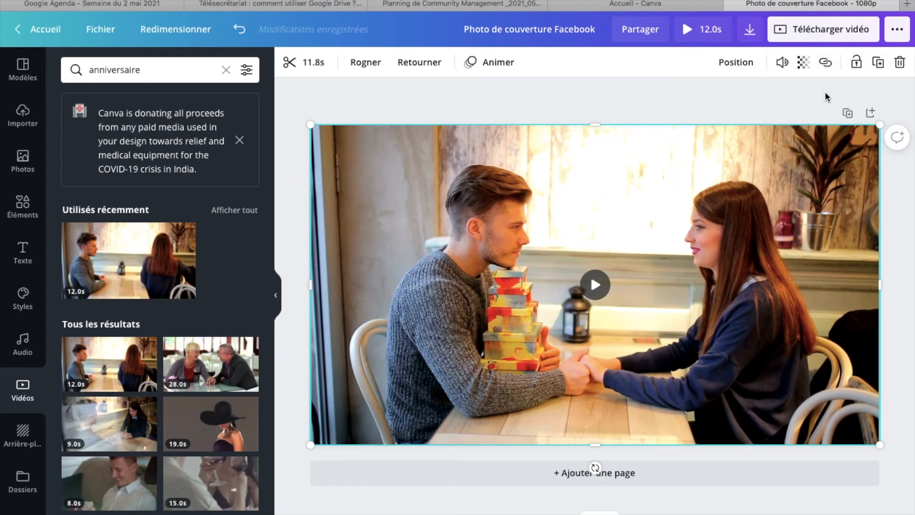
Lock the couple video, try to move it on the page, and unlock it
left_click(851, 63)
left_click_drag(620, 228, 599, 319)
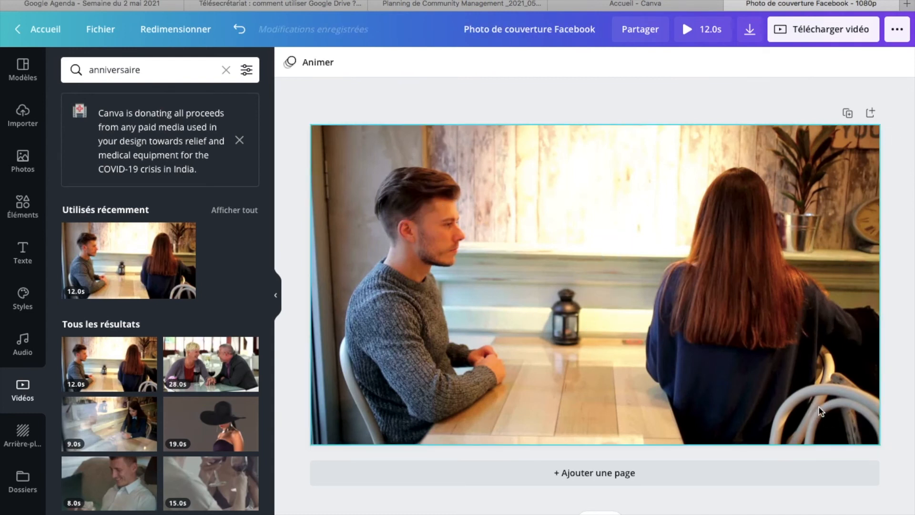
left_click(679, 145)
left_click(878, 62)
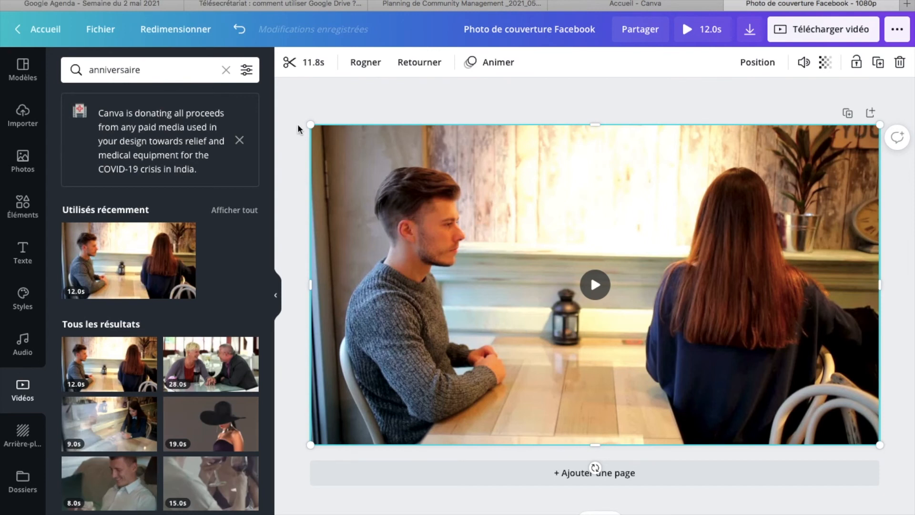
Shrink the couple video to about 70% of the page width and place it near the middle of the page
left_click_drag(309, 122, 357, 150)
left_click_drag(518, 234, 504, 236)
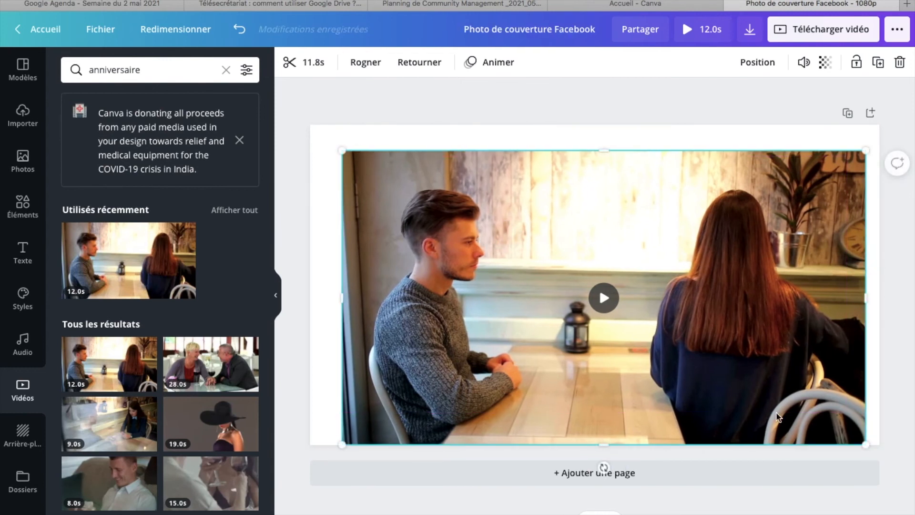
left_click_drag(868, 445, 748, 360)
left_click_drag(673, 296, 716, 333)
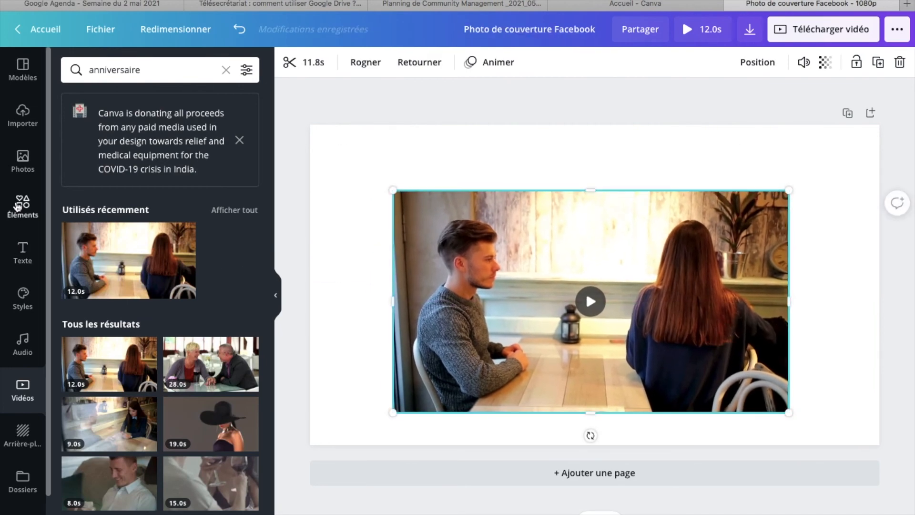
Add the "Joyeux Anniversaire" text template and place it above the couple video at the top of the page
left_click(17, 205)
left_click(22, 258)
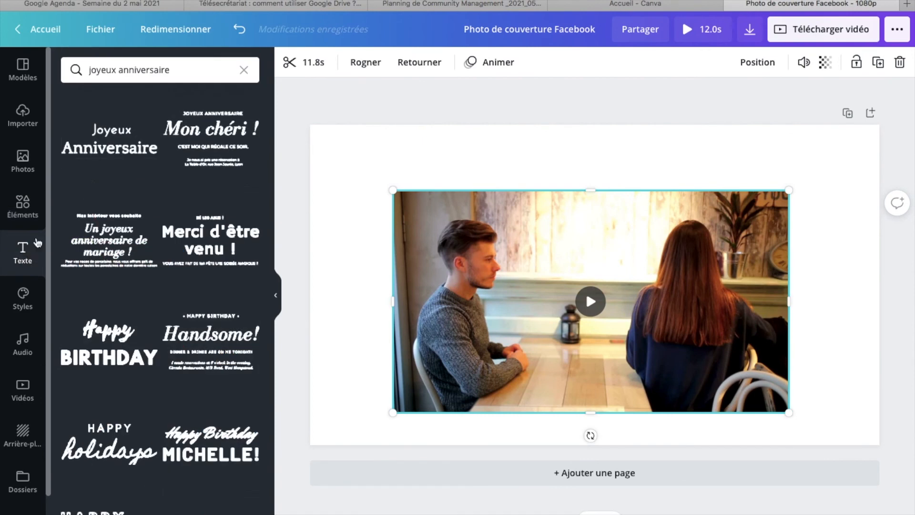
left_click(117, 152)
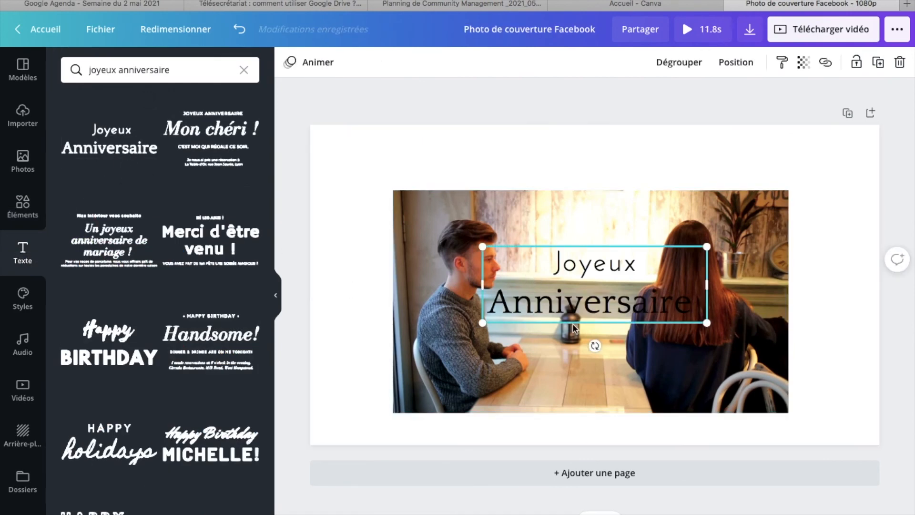
mouse_move(621, 327)
left_mouse_down()
mouse_move(608, 248)
mouse_move(627, 338)
left_mouse_up()
left_click(572, 262)
left_click_drag(572, 262, 557, 142)
Add the graphic of red, yellow and blue balloons and place it in the page's upper-left corner
left_click(23, 205)
left_click(137, 220)
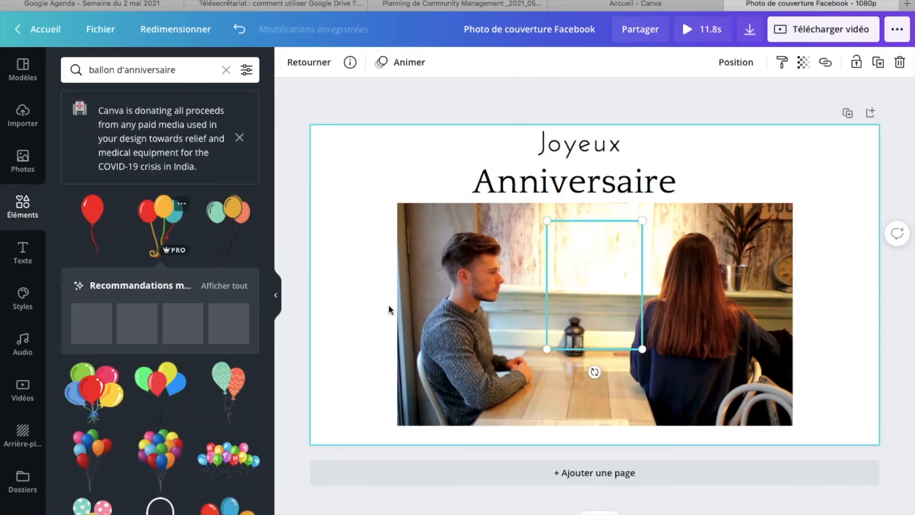
left_click_drag(565, 256, 356, 198)
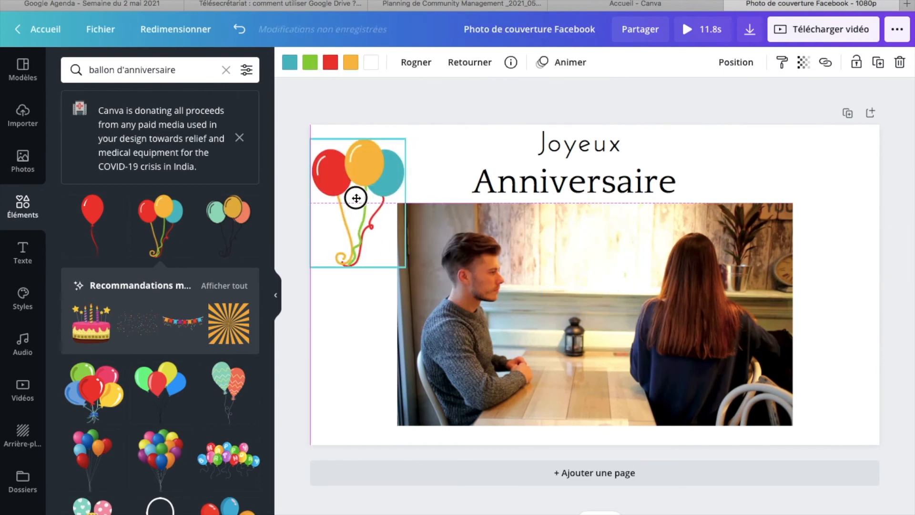
Set the page background to the document's teal colour
left_click(448, 150)
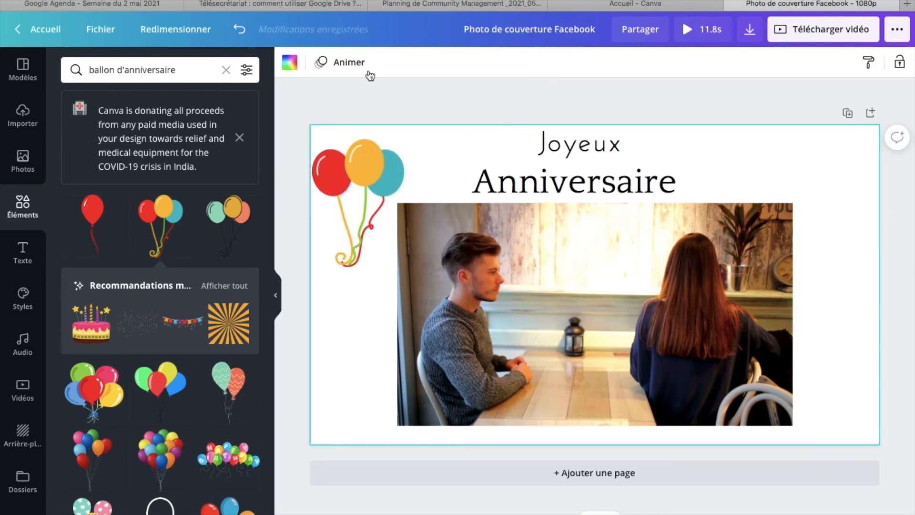
left_click(292, 61)
left_click(170, 142)
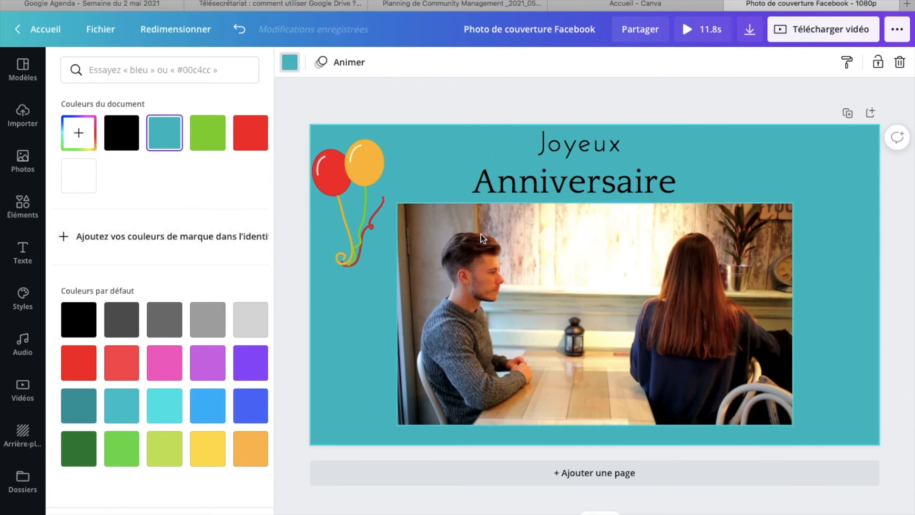
Duplicate the birthday video page and delete the first of the two copies
left_click(848, 115)
left_click(575, 265)
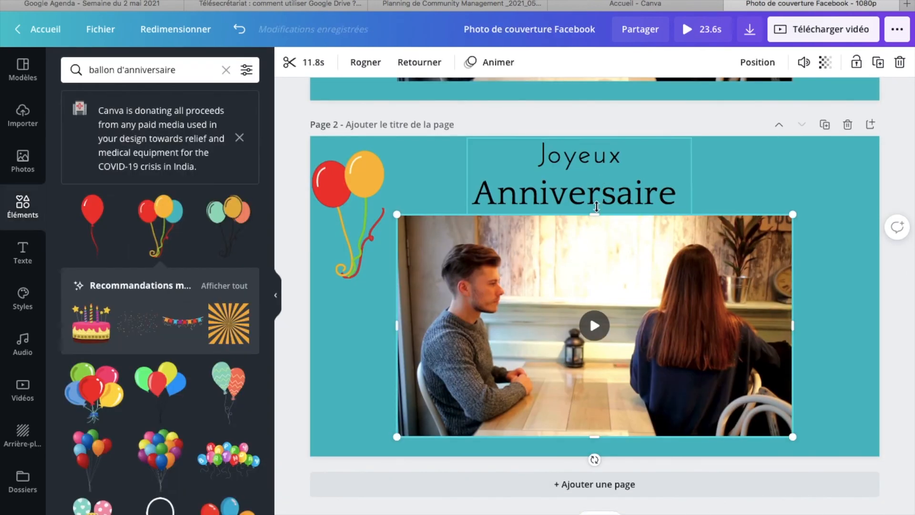
scroll(588, 238, "up", 8)
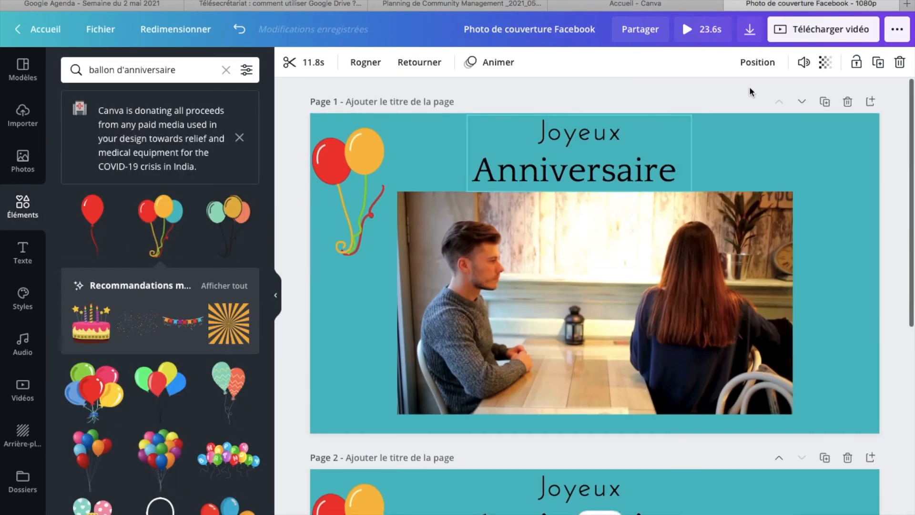
left_click(848, 102)
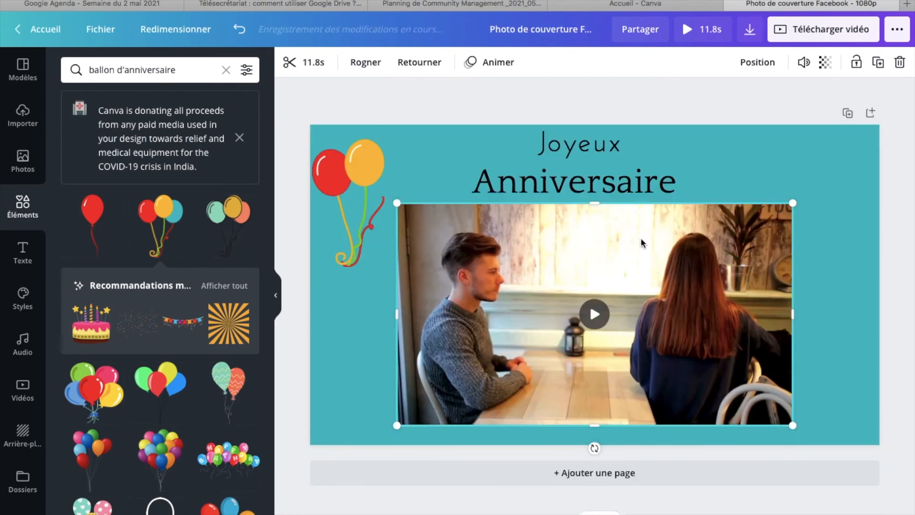
Clear the page by deleting the couple video, the "Joyeux Anniversaire" text, the balloons and the teal background
key("Delete")
left_click(481, 163)
key("Delete")
left_click(496, 235)
left_click(526, 186)
key("Delete")
left_click(327, 190)
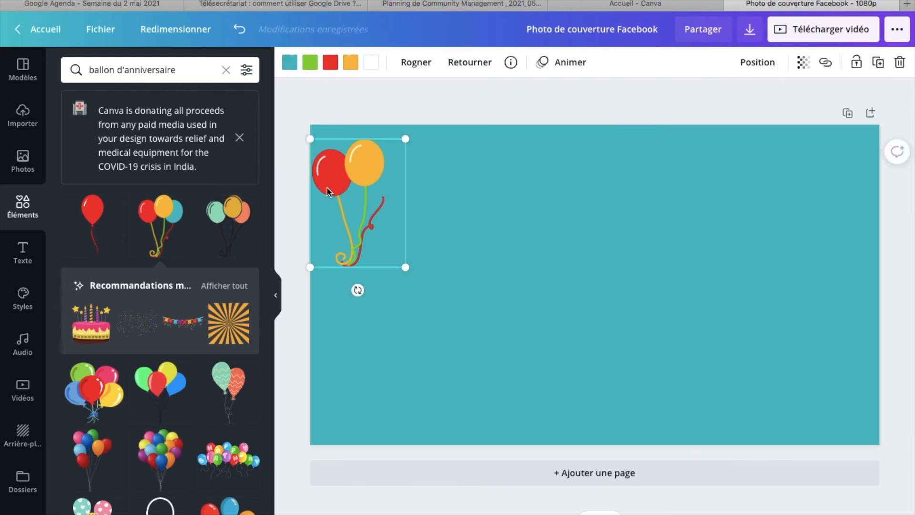
key("Delete")
left_click(446, 203)
key("Delete")
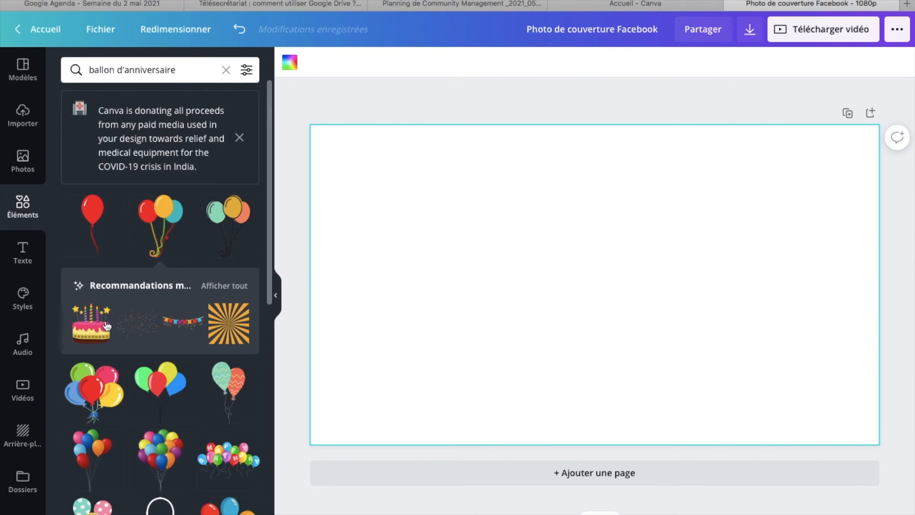
Apply the light-blue gradient from the background library to the blank page
left_click(22, 431)
scroll(97, 290, "down", 1)
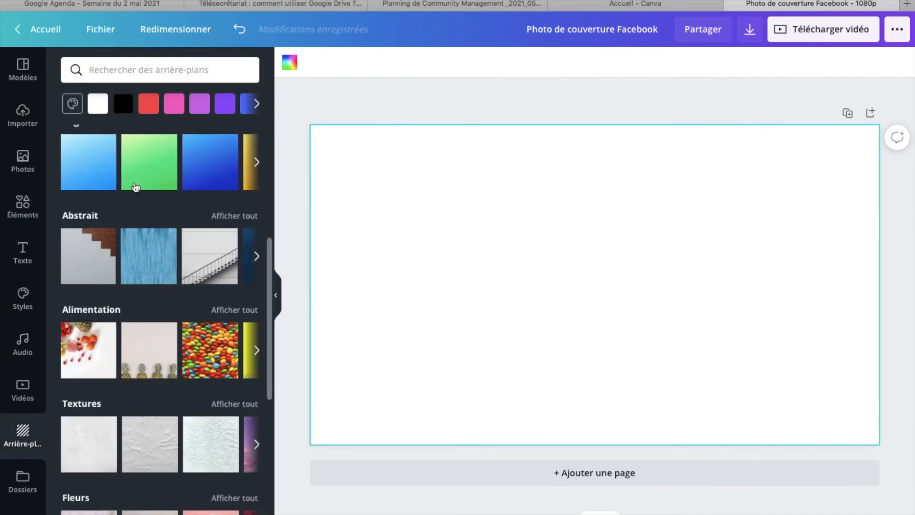
left_click(88, 172)
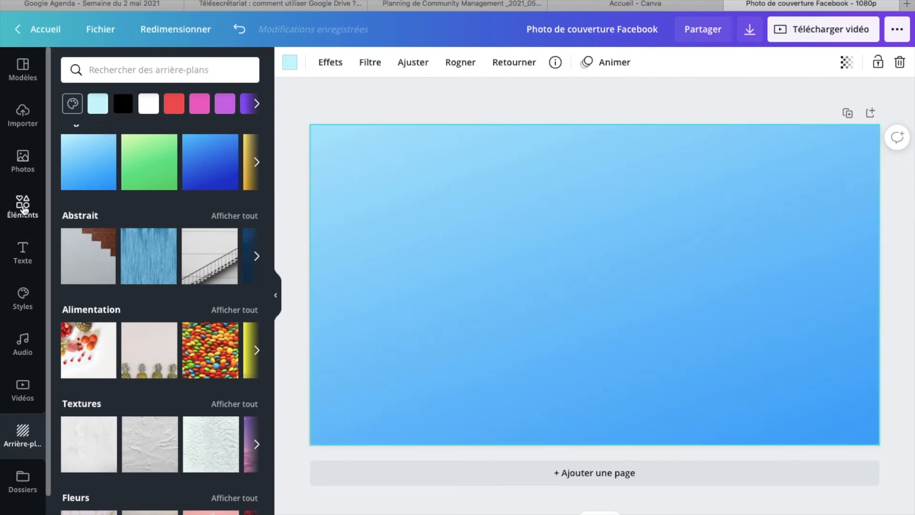
Add the "Joyeux Anniversaire" font combination to the blue page and enlarge it to fill most of the page width
left_click(23, 209)
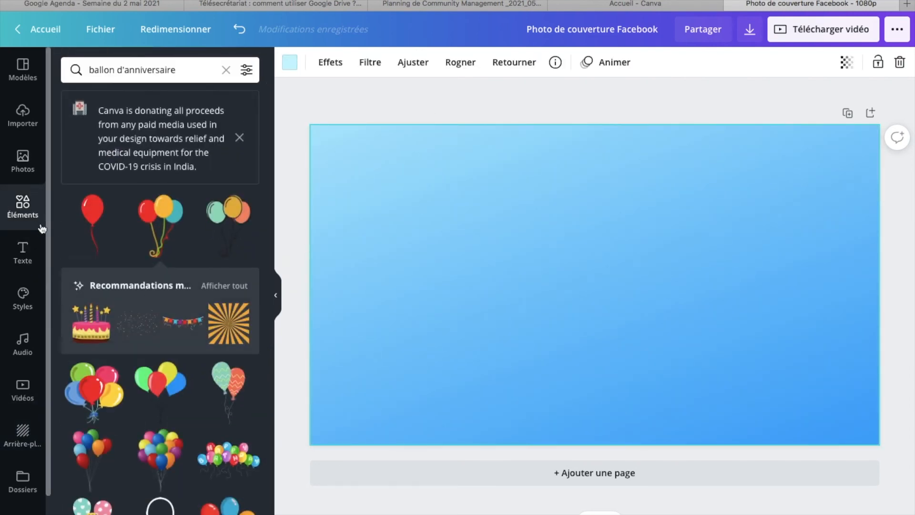
left_click(26, 275)
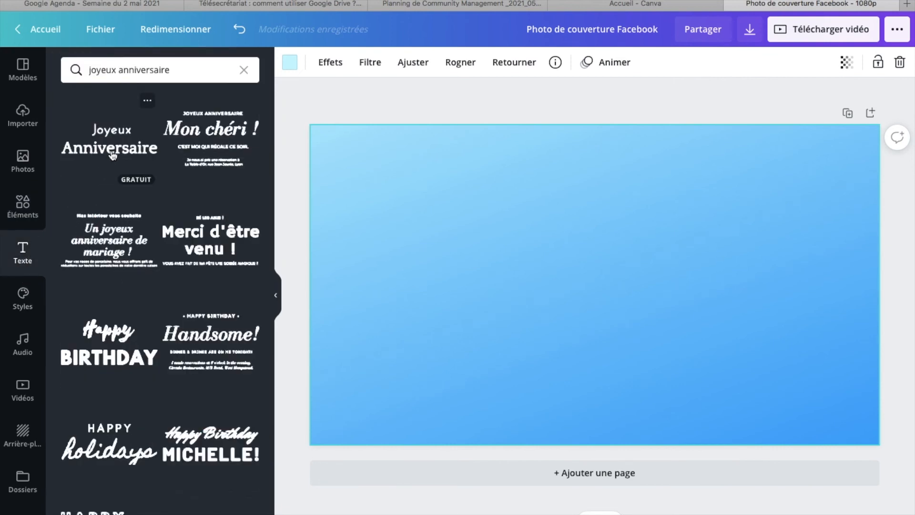
left_click(113, 155)
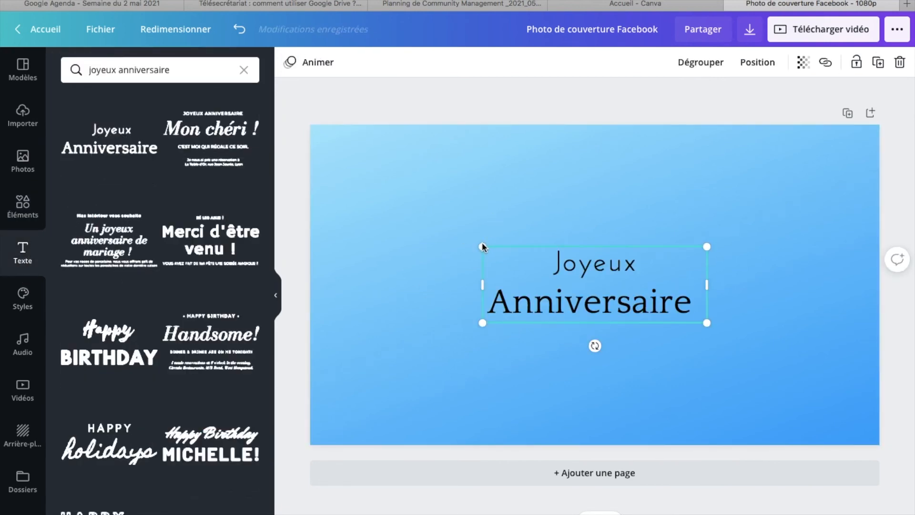
left_click_drag(481, 245, 402, 196)
left_click_drag(706, 323, 813, 358)
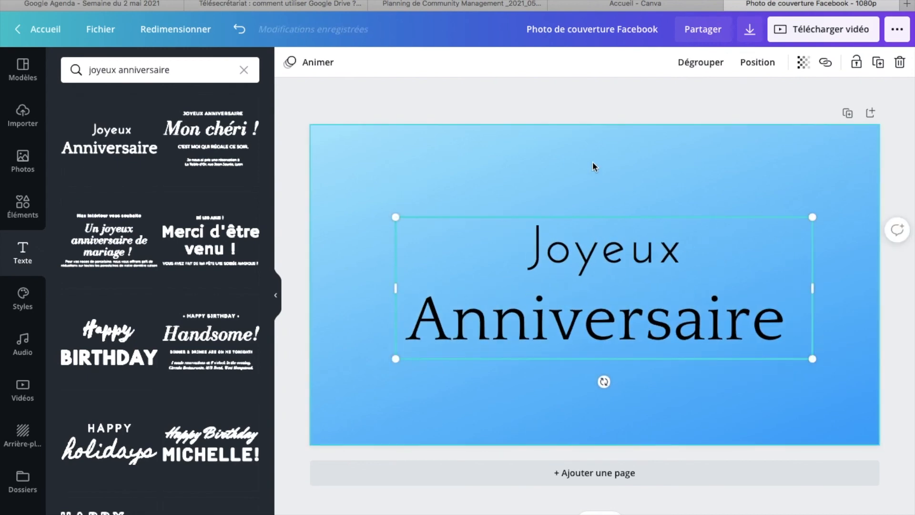
Try several element animations on the "Joyeux Anniversaire" text, including Zoom and Lever, and settle on Rotation
left_click(313, 70)
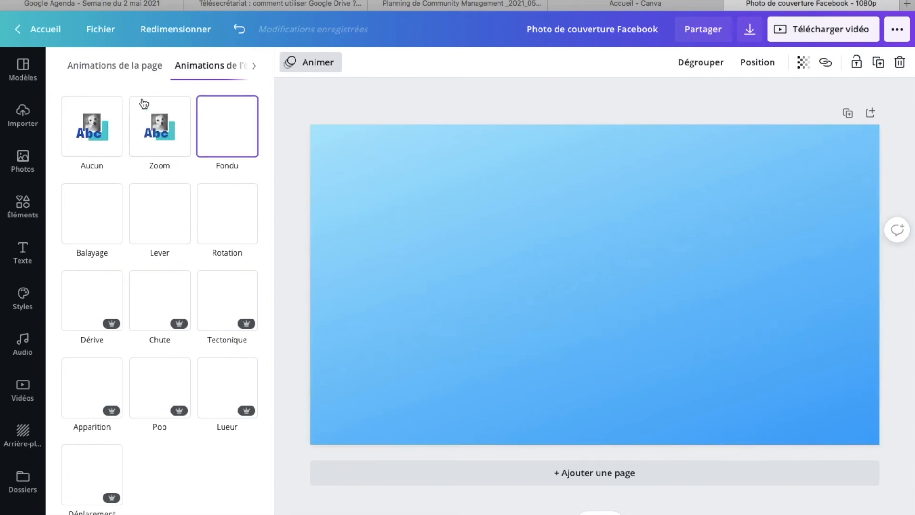
left_click(112, 77)
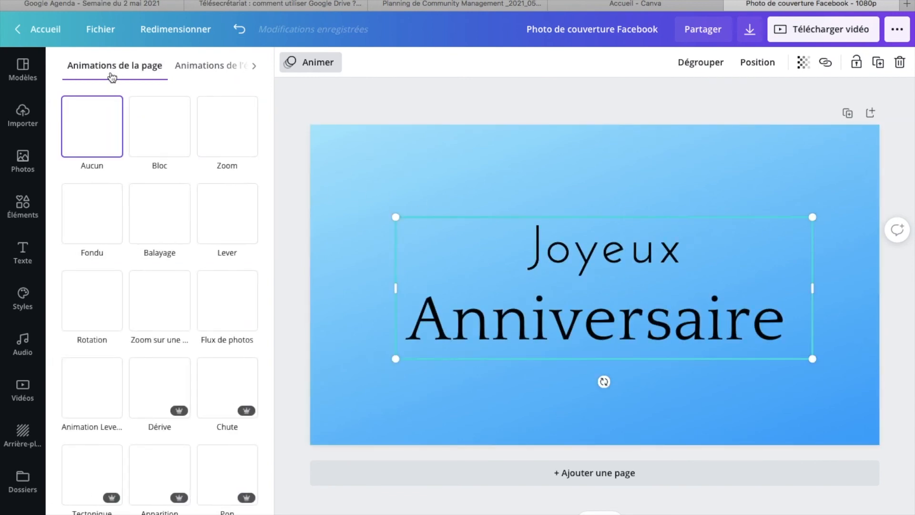
left_click(215, 63)
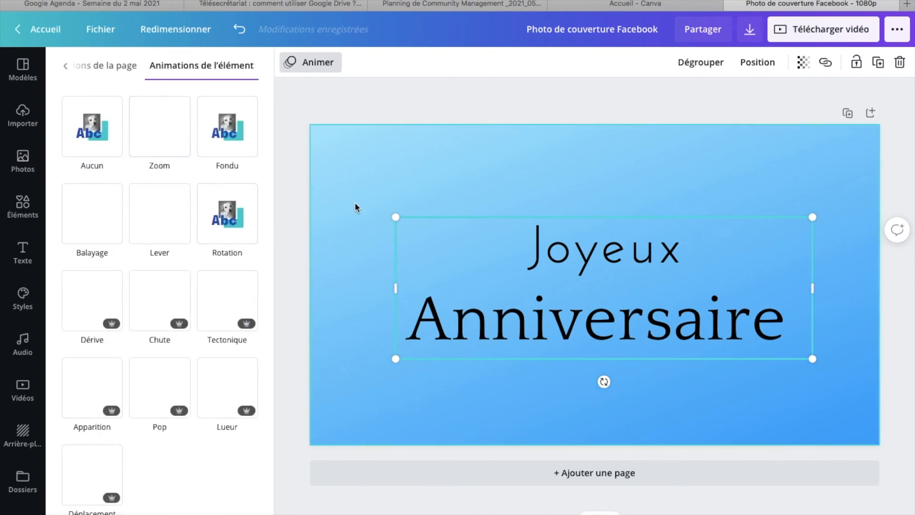
left_click(90, 213)
left_click(86, 142)
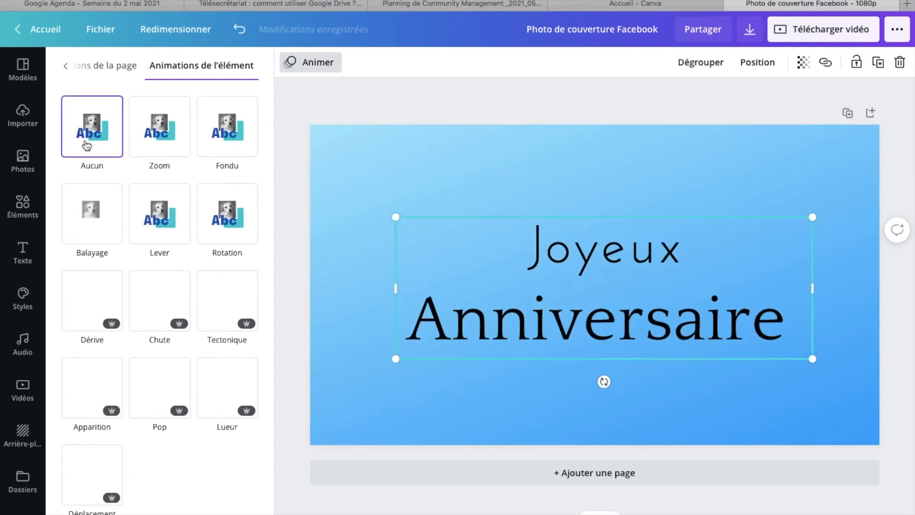
left_click(159, 143)
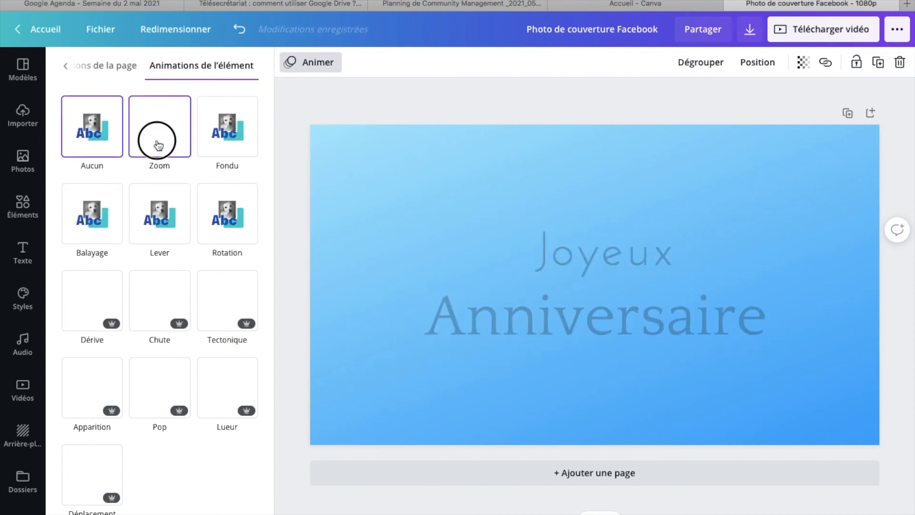
left_click(178, 203)
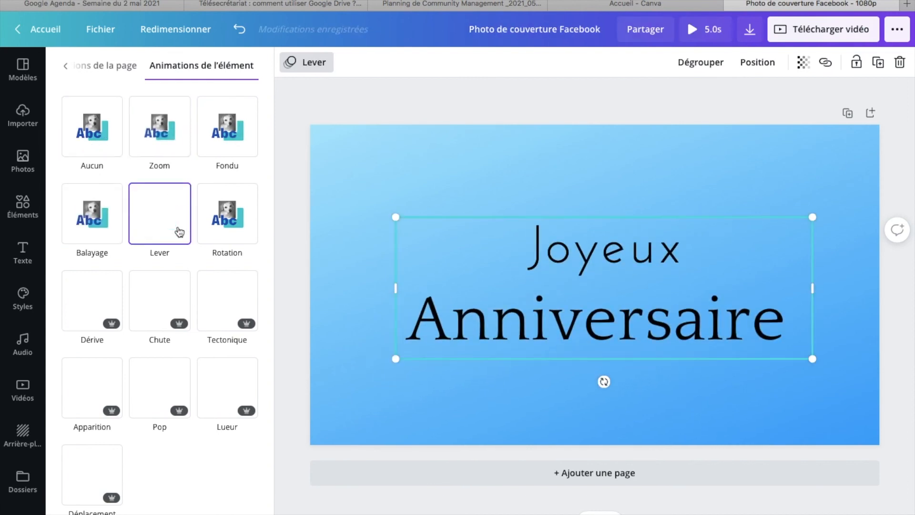
left_click(238, 241)
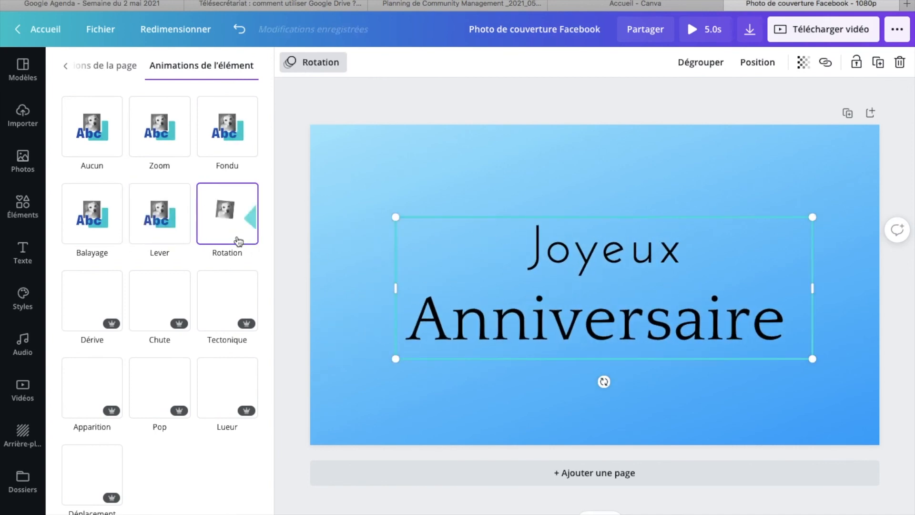
Duplicate the page and delete both the "Joyeux" and "Anniversaire" texts from the copy
left_click(847, 115)
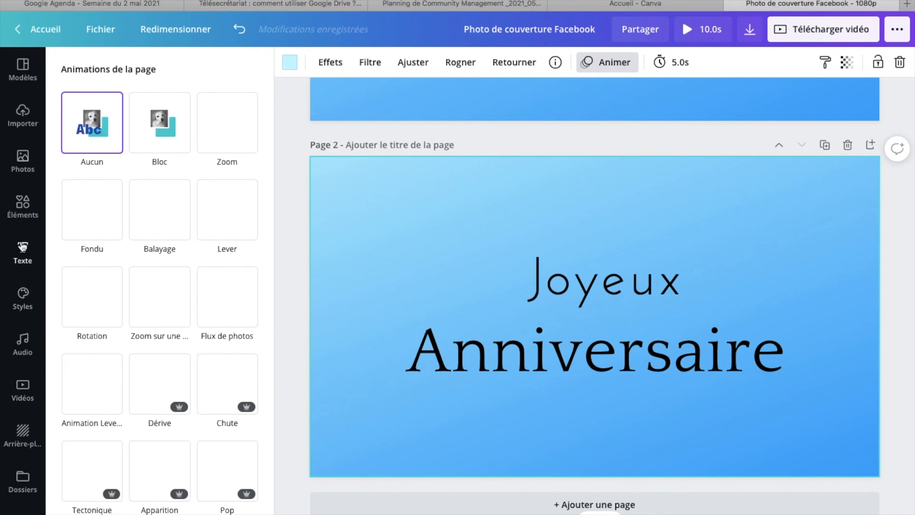
left_click(23, 247)
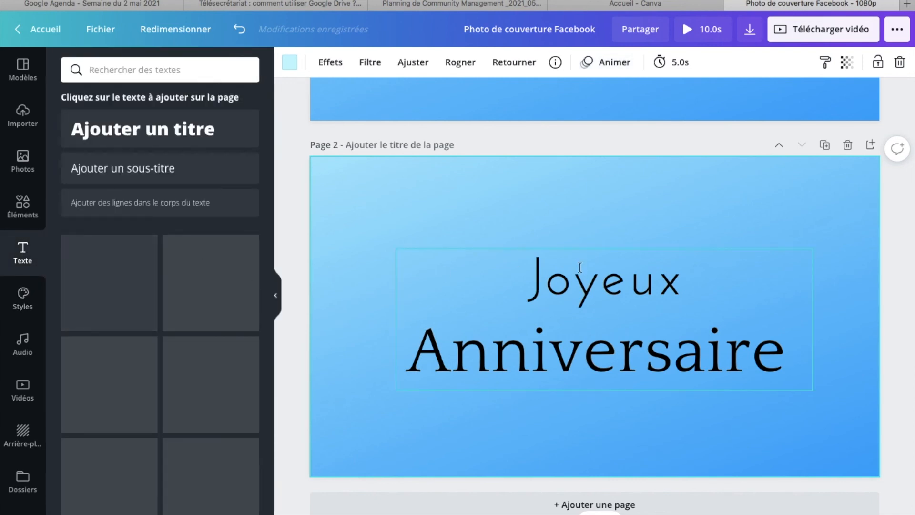
left_click(562, 293)
key("Delete")
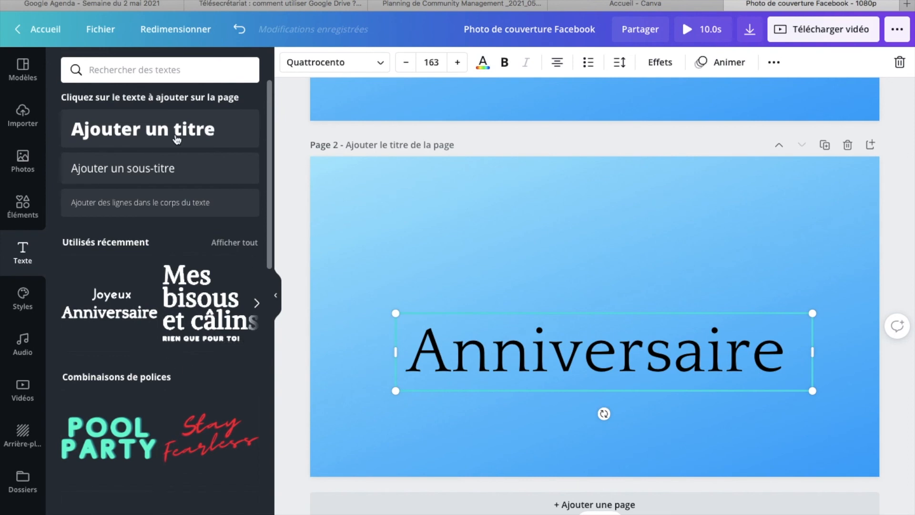
left_click(173, 71)
left_click(145, 125)
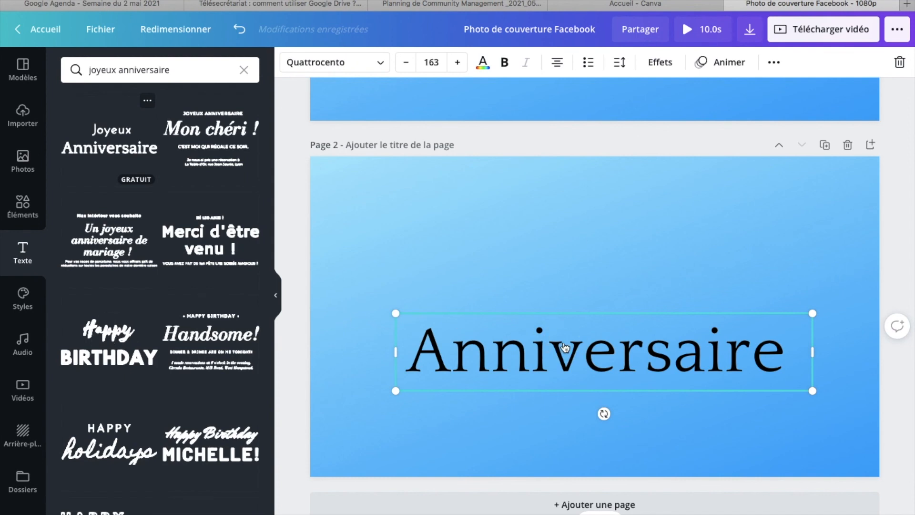
double_click(563, 346)
key("BackSpace")
left_click(552, 269)
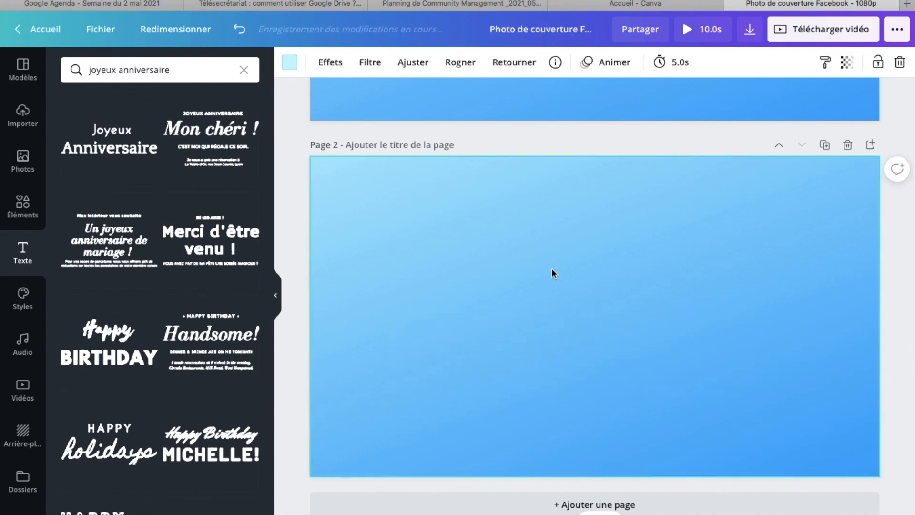
Add the "Happy BIRTHDAY" font combination to page 2, enlarge it and centre it on the page
left_click(119, 344)
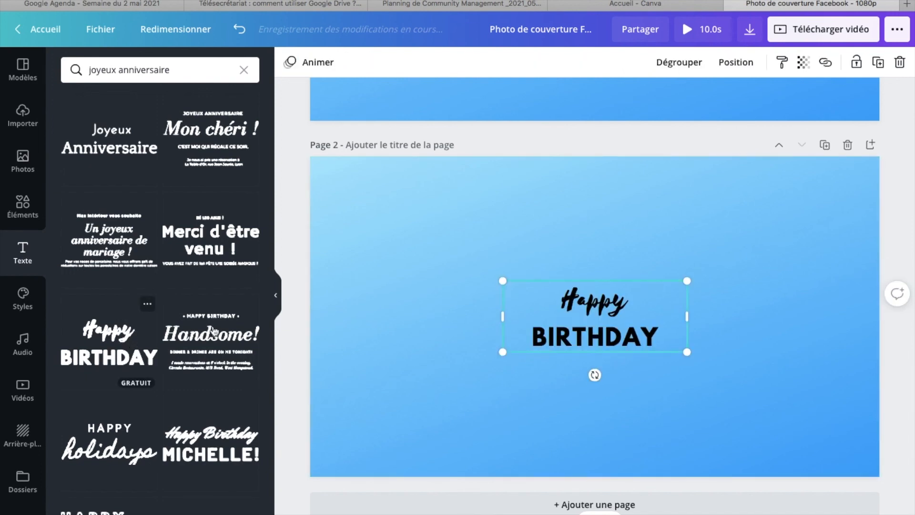
left_click_drag(686, 353, 721, 365)
left_click(637, 340)
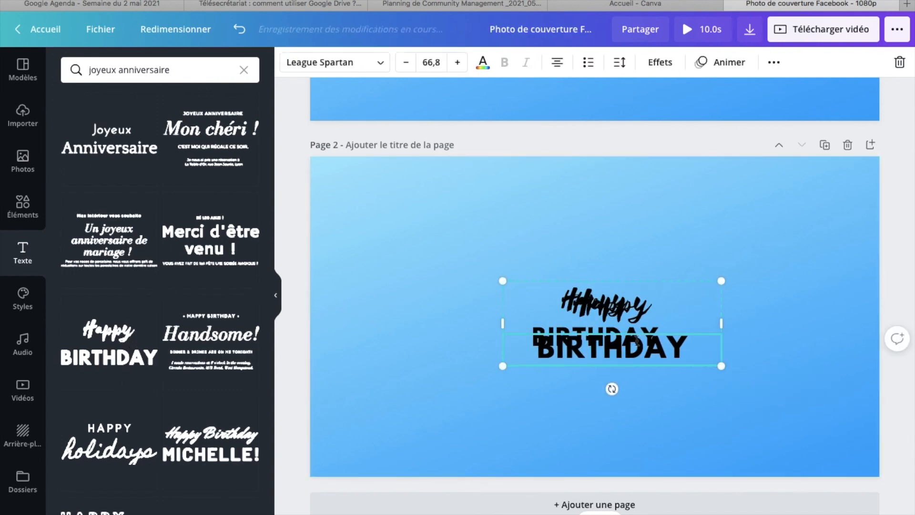
left_click(613, 302)
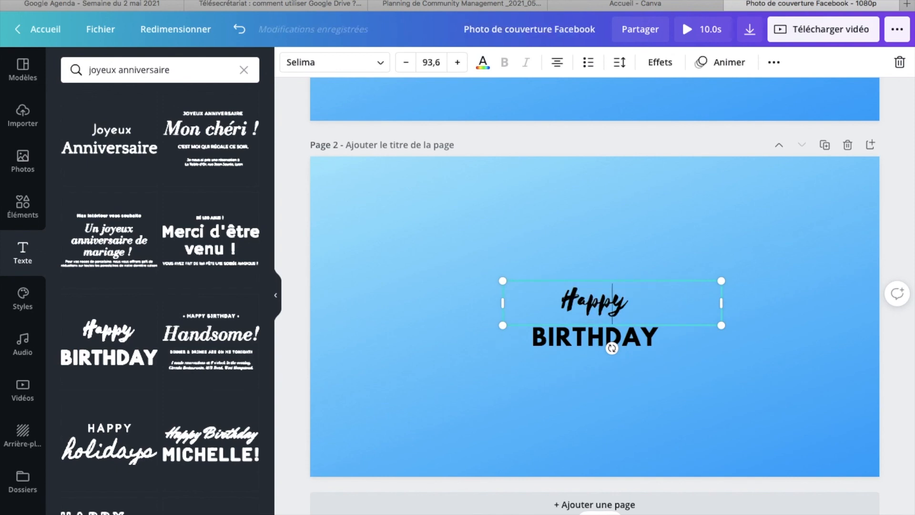
left_click(668, 335)
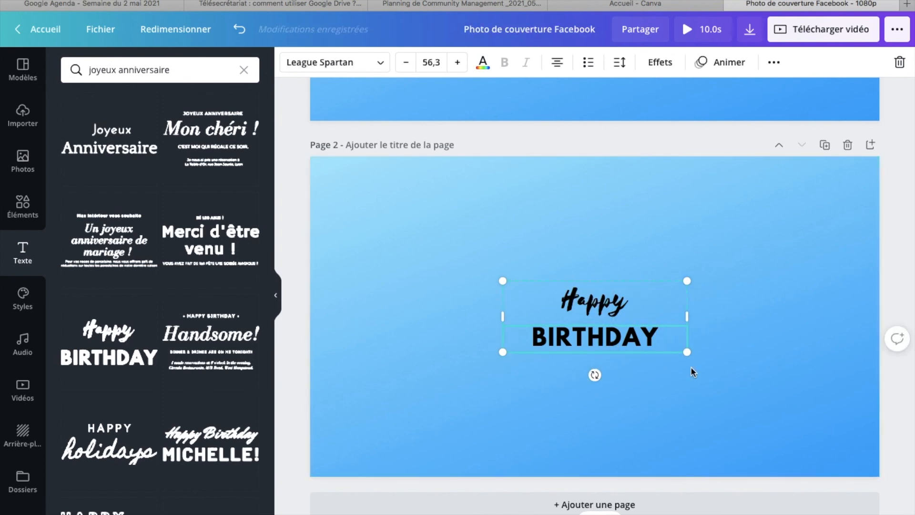
left_click_drag(687, 351, 757, 387)
left_click(624, 306)
left_click_drag(624, 306, 593, 297)
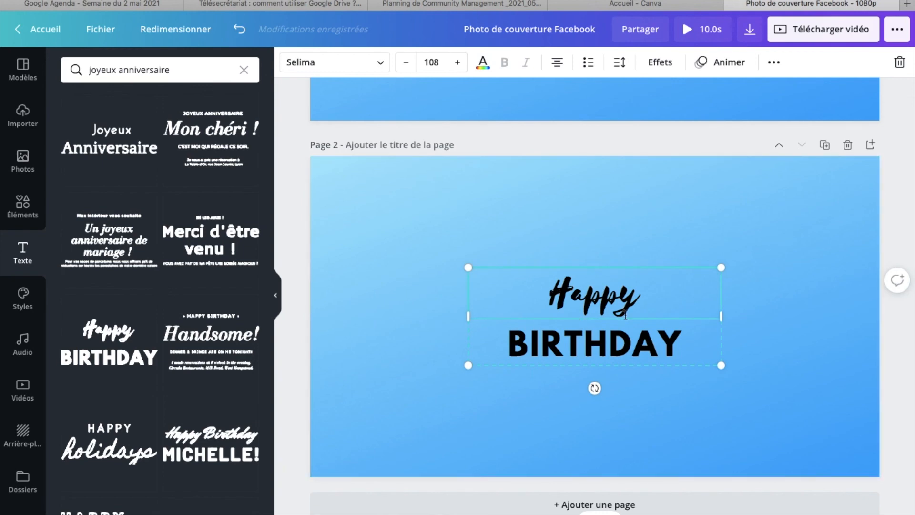
mouse_move(660, 308)
left_mouse_down()
mouse_move(670, 291)
mouse_move(648, 306)
mouse_move(659, 309)
left_mouse_up()
left_click(439, 210)
Set the duration of page 1 to 2 seconds
scroll(439, 208, "up", 10)
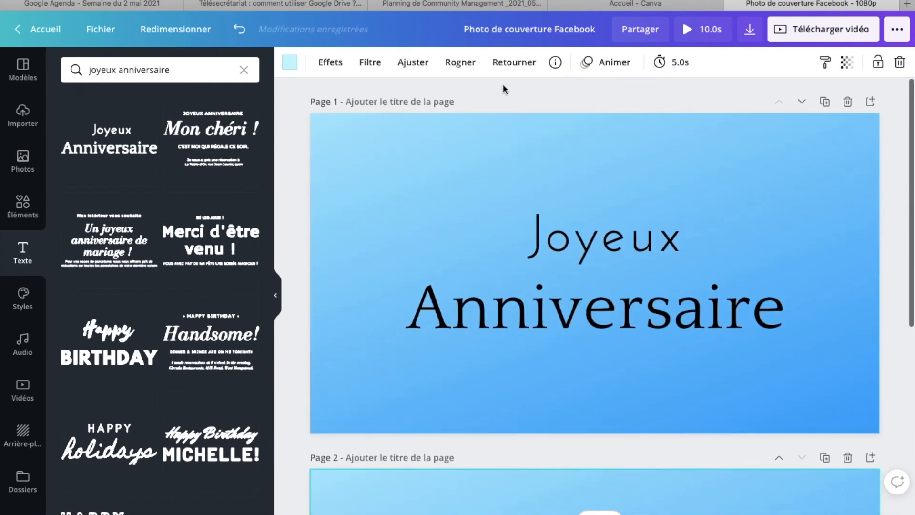
left_click(424, 168)
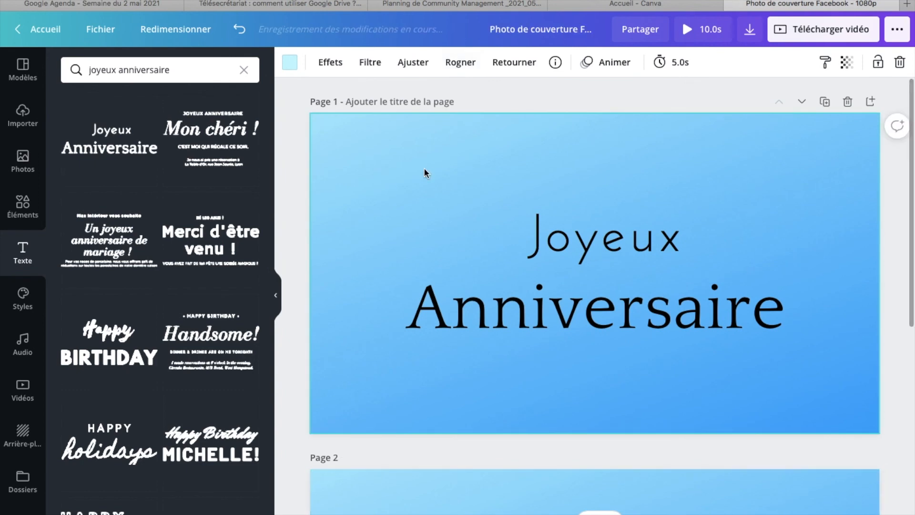
left_click(673, 62)
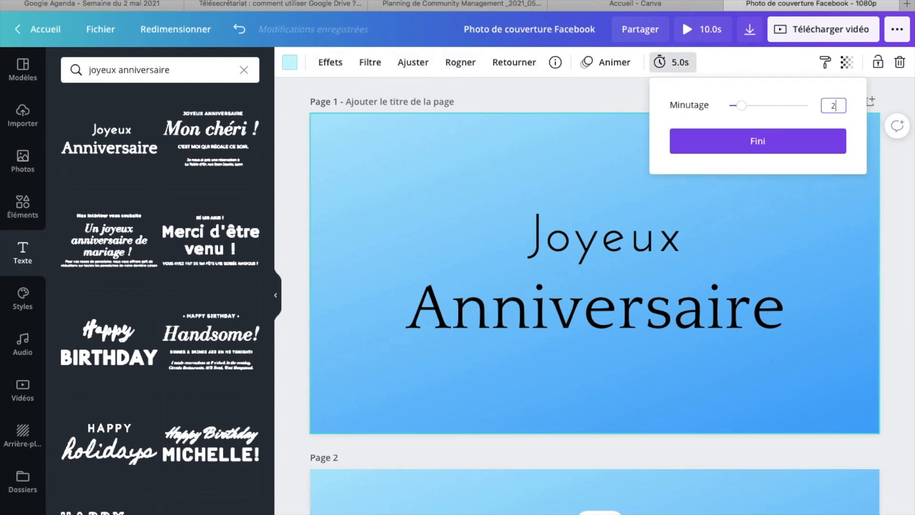
type("2")
key("Return")
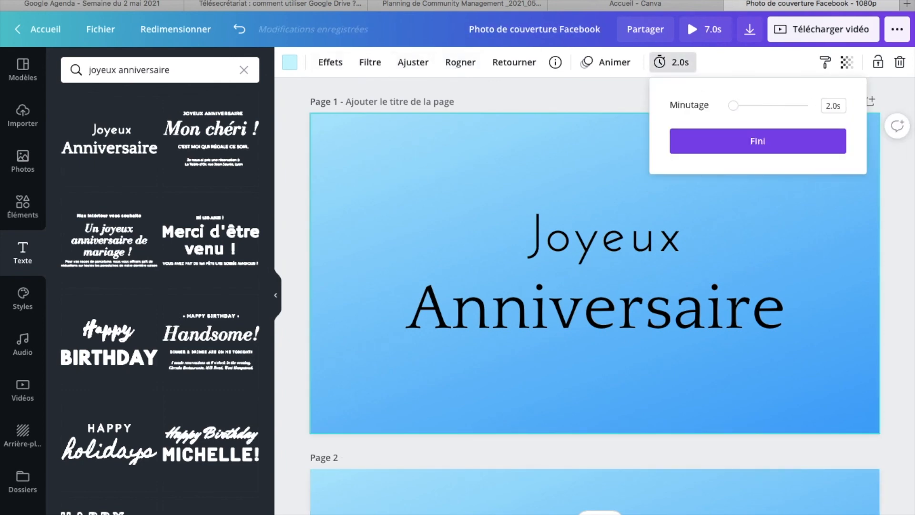
left_click(528, 176)
Set the duration of page 2 to 3 seconds
scroll(528, 176, "down", 7)
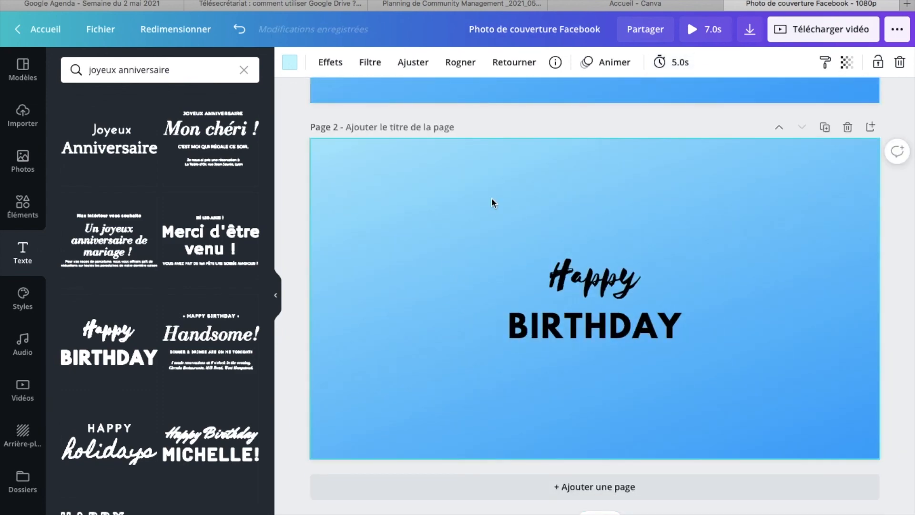
left_click(680, 62)
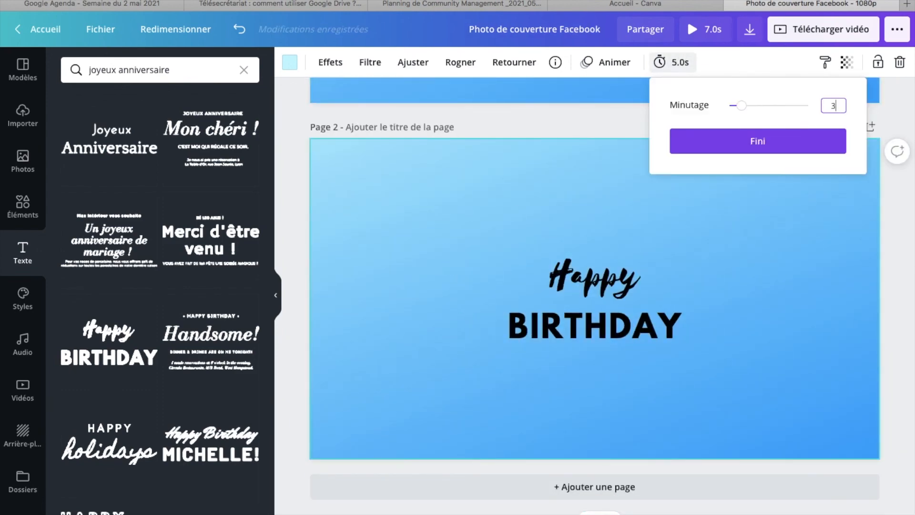
key("Return")
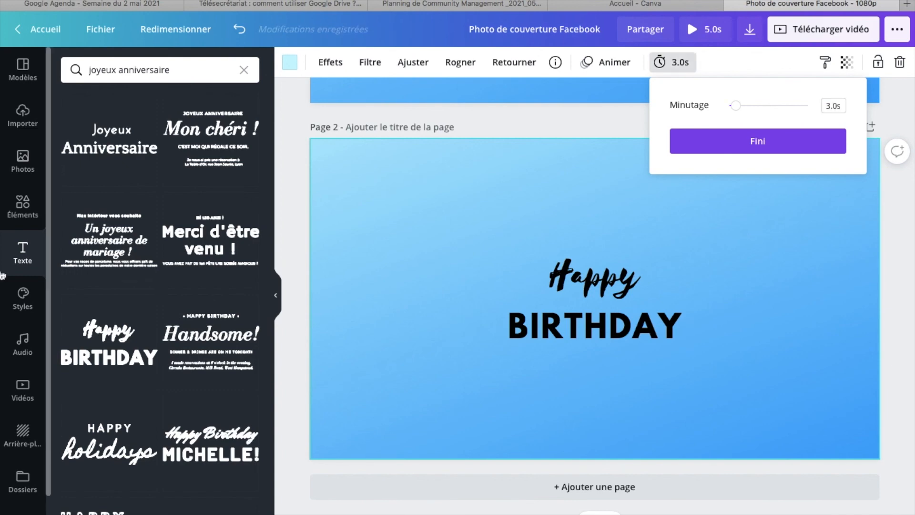
Try the "No One Else on Earth" track with its excerpt moved near the end, and remove it from the design
left_click(22, 343)
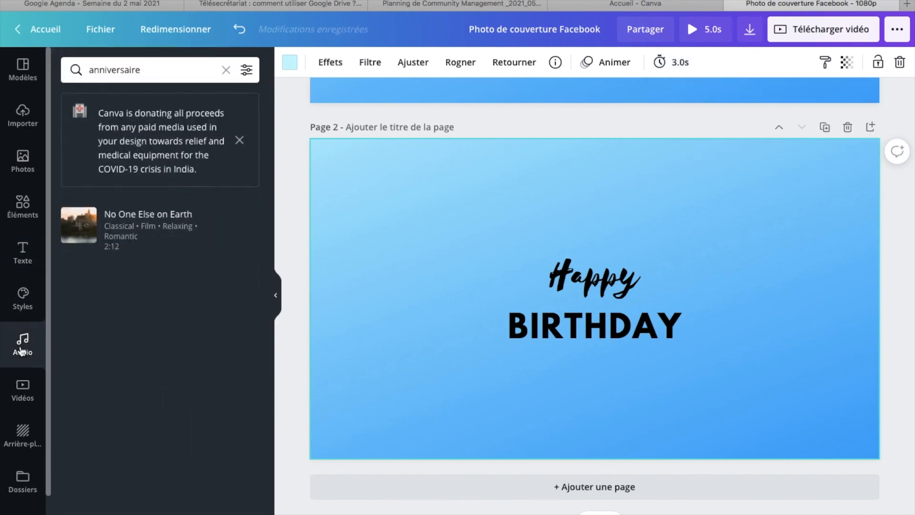
left_click(128, 241)
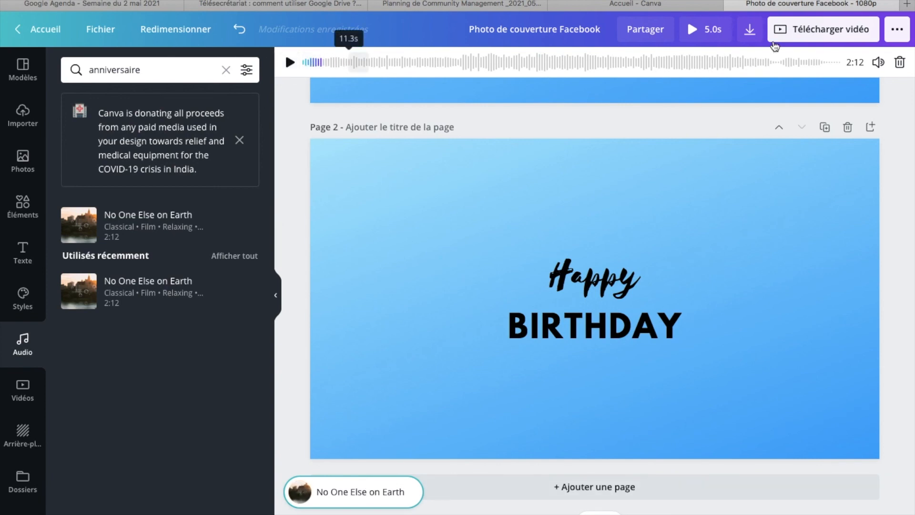
left_click(756, 62)
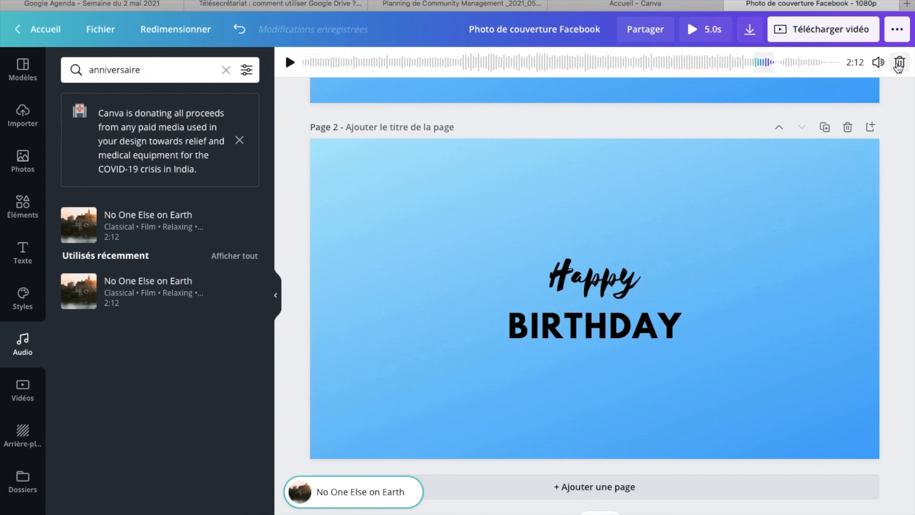
left_click(898, 63)
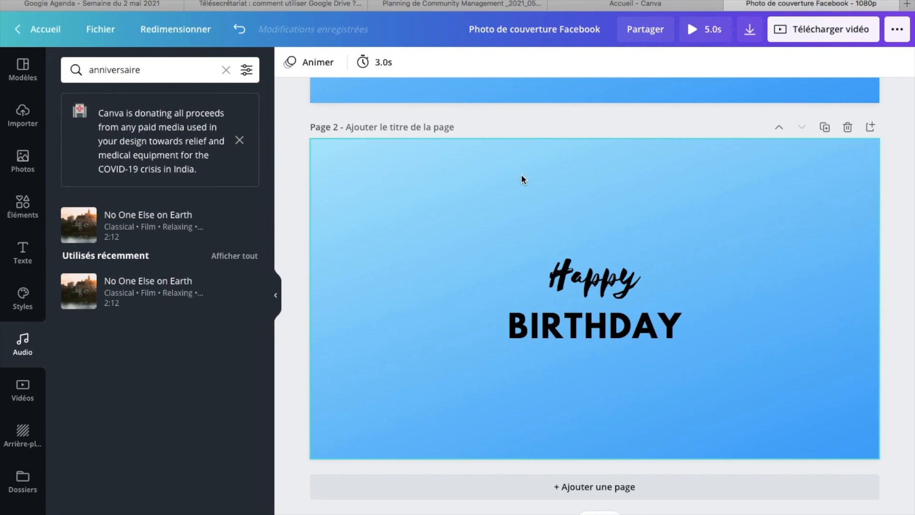
scroll(522, 177, "up", 6)
scroll(533, 227, "down", 6)
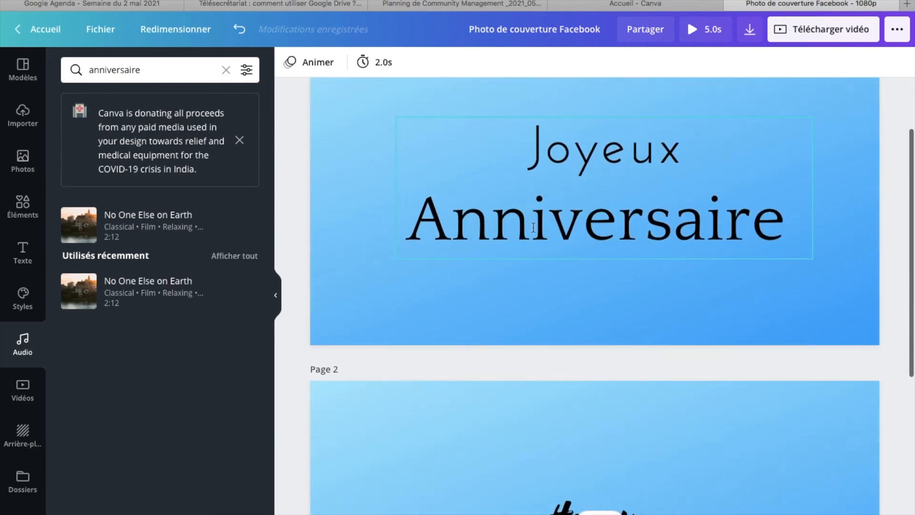
scroll(527, 190, "up", 5)
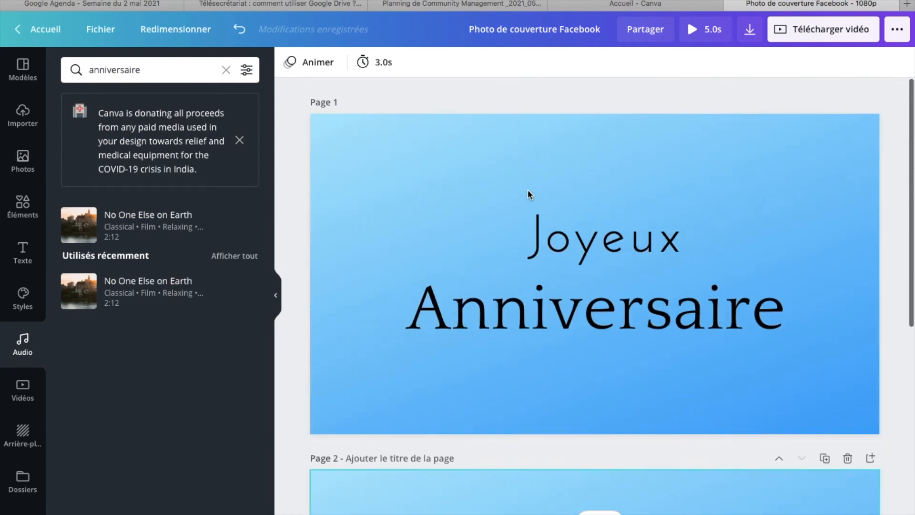
scroll(543, 185, "down", 6)
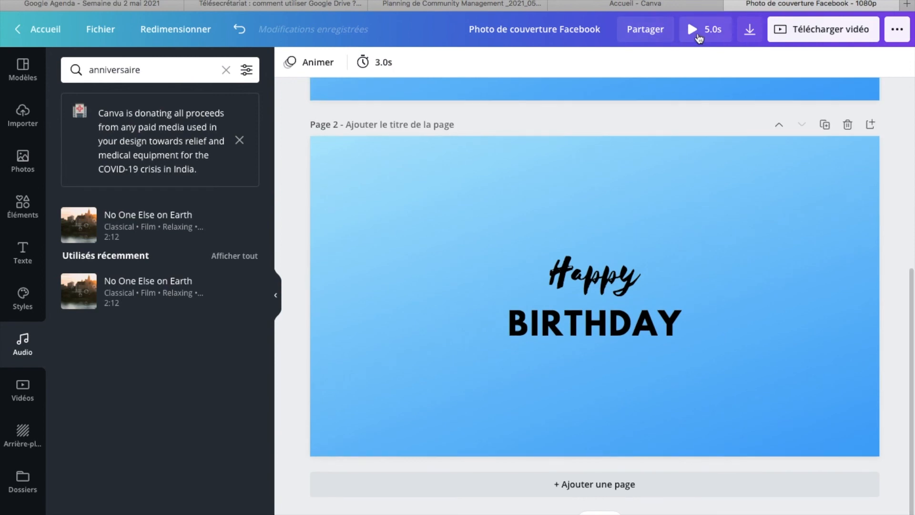
Play the video preview of the two-page design, close it and delete the "Joyeux Anniversaire" page
left_click(699, 38)
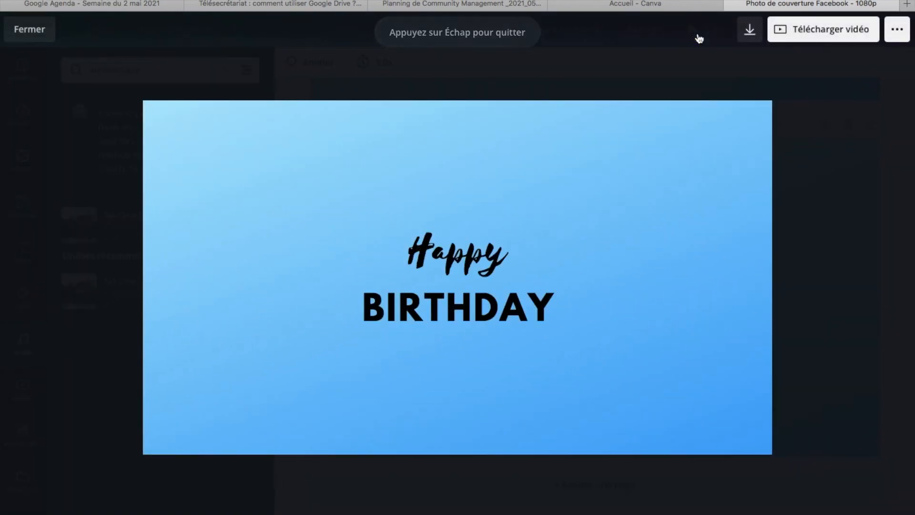
left_click(804, 274)
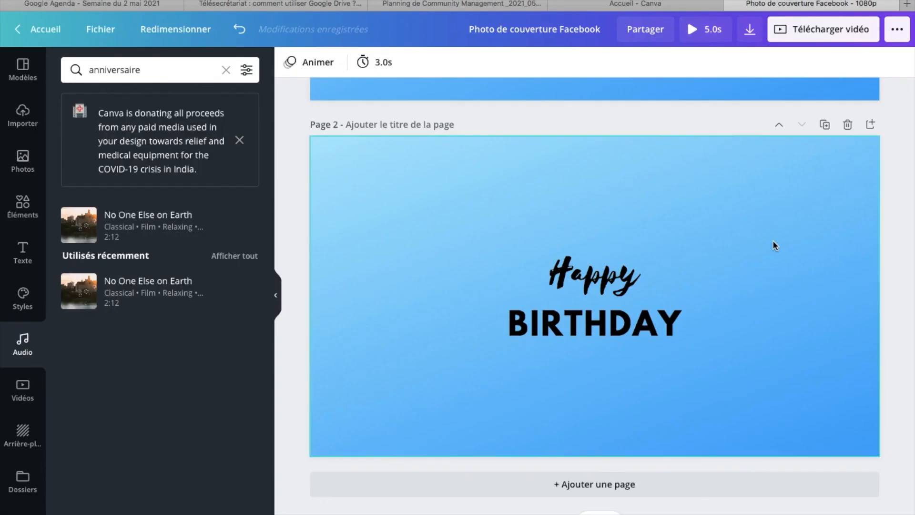
scroll(638, 204, "up", 2)
scroll(637, 202, "up", 3)
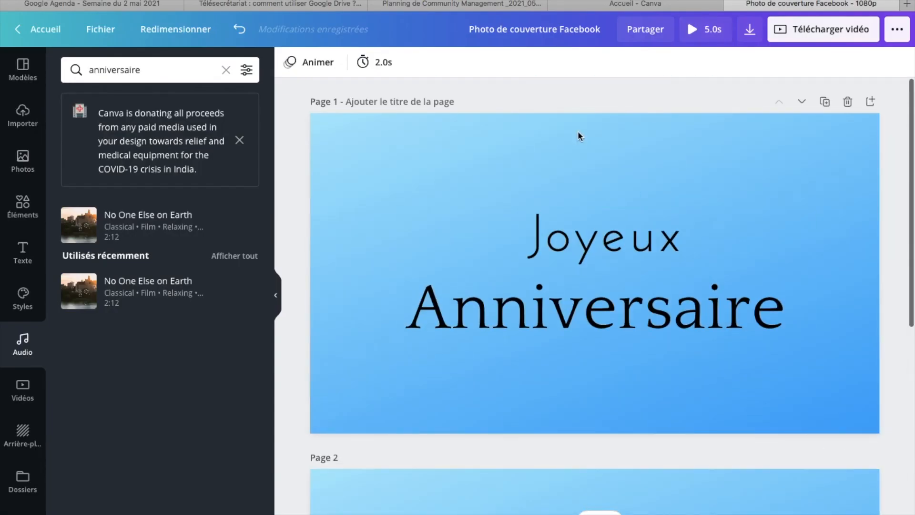
left_click(847, 102)
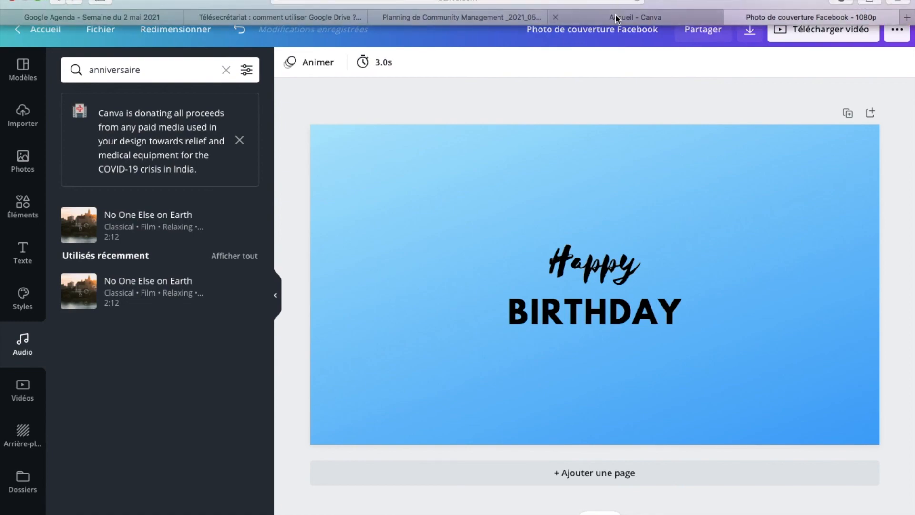
From the Canva home page, search the design types for "site web" and create a Site Web design
left_click(616, 14)
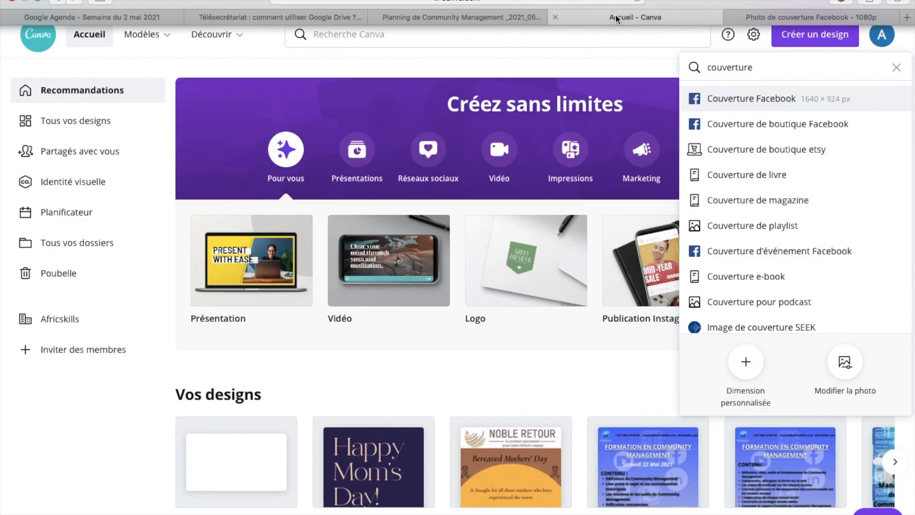
left_click(897, 69)
type("site web")
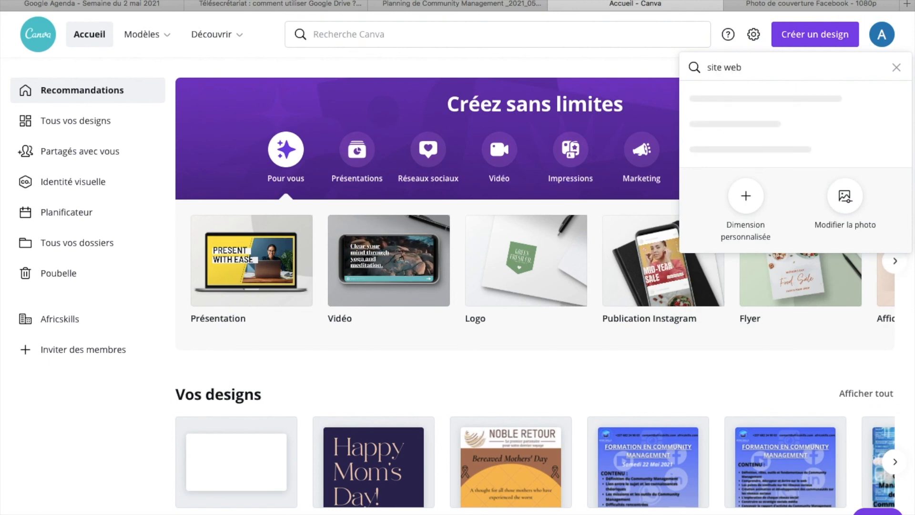
left_click(738, 99)
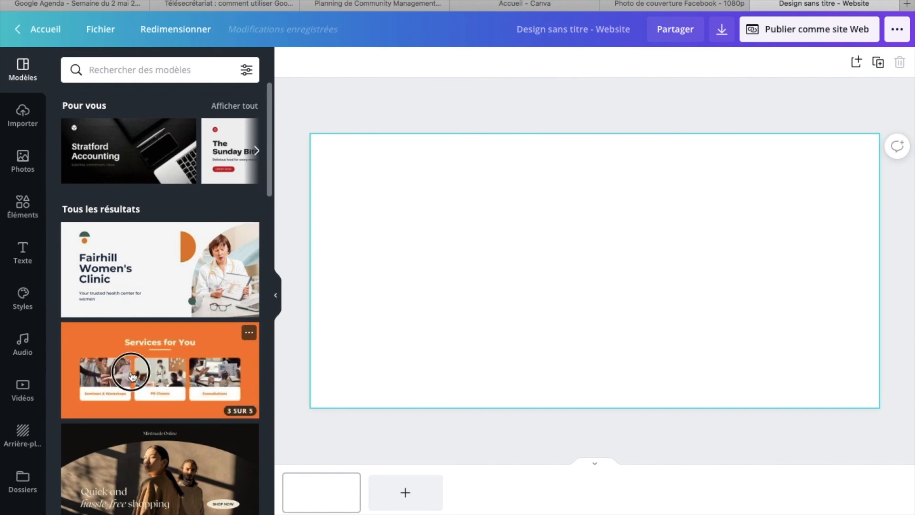
Apply the orange "Services for You" page of the Orange Bold & Modern PR Consultant Portfolio Website template and select its heading
left_click(133, 376)
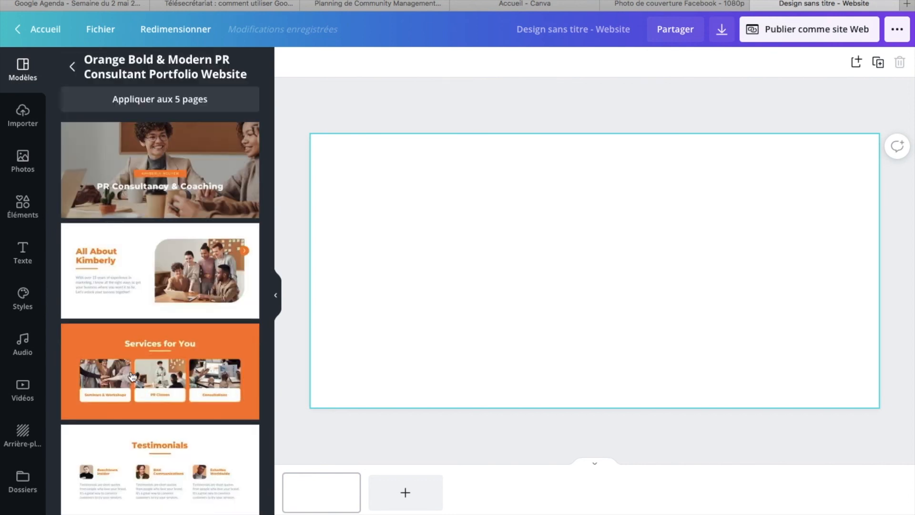
left_click(165, 346)
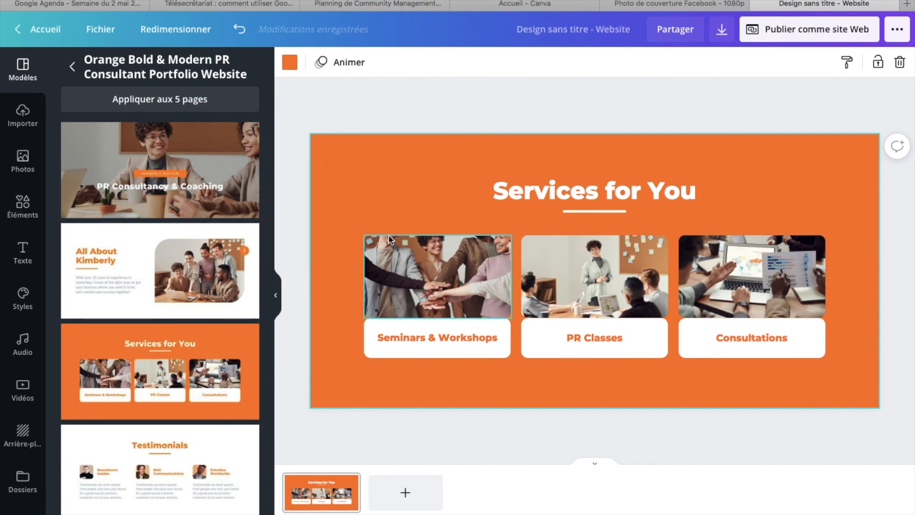
left_click(468, 198)
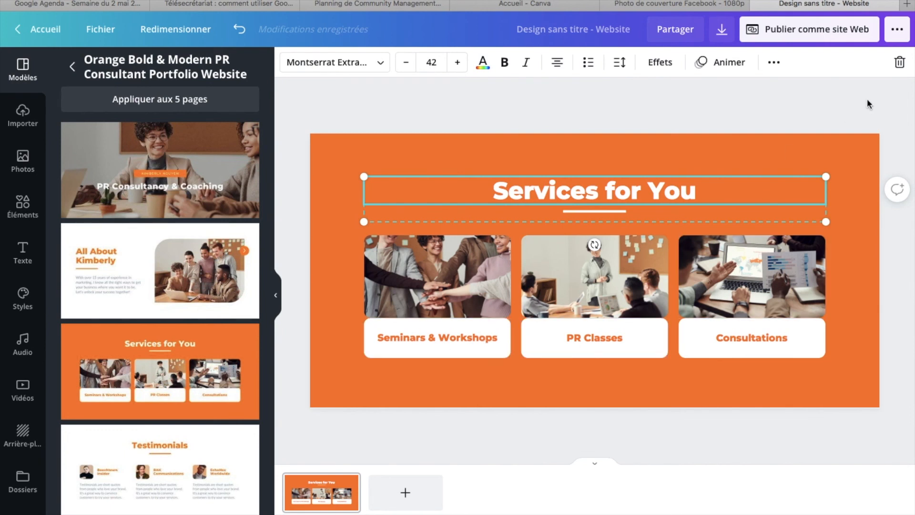
Examine the web style choices for publishing the design as a website, and close the publishing options
left_click(845, 37)
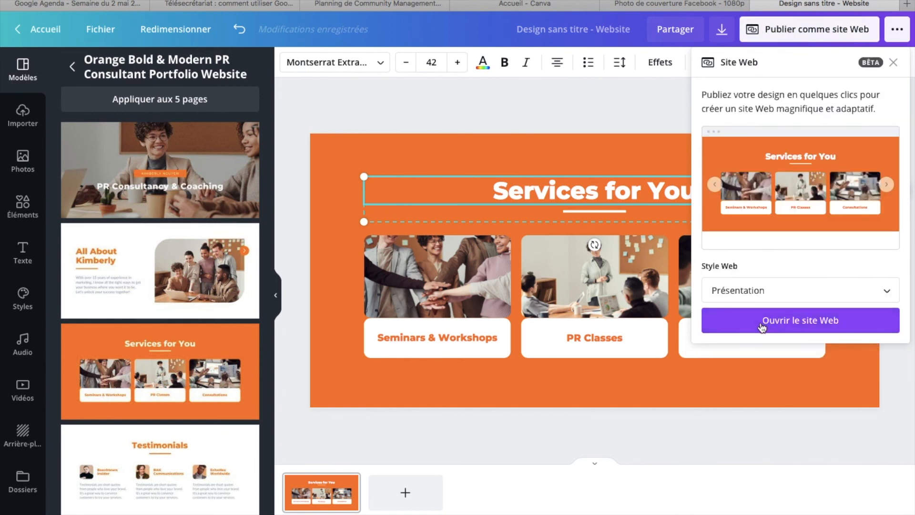
left_click(882, 292)
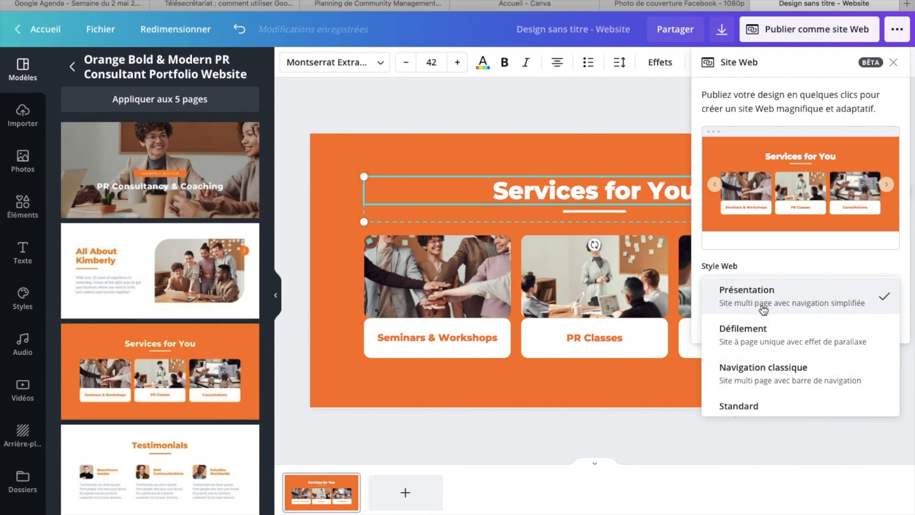
scroll(763, 414, "down", 1)
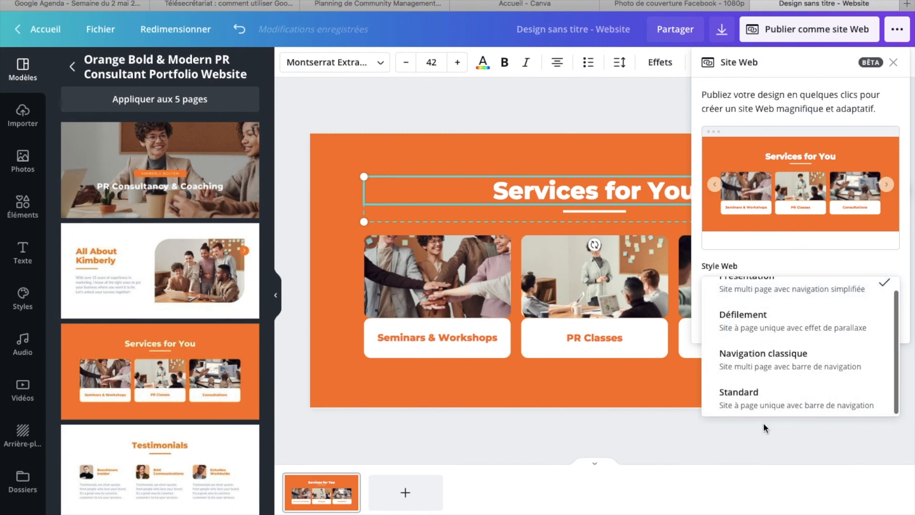
left_click(753, 453)
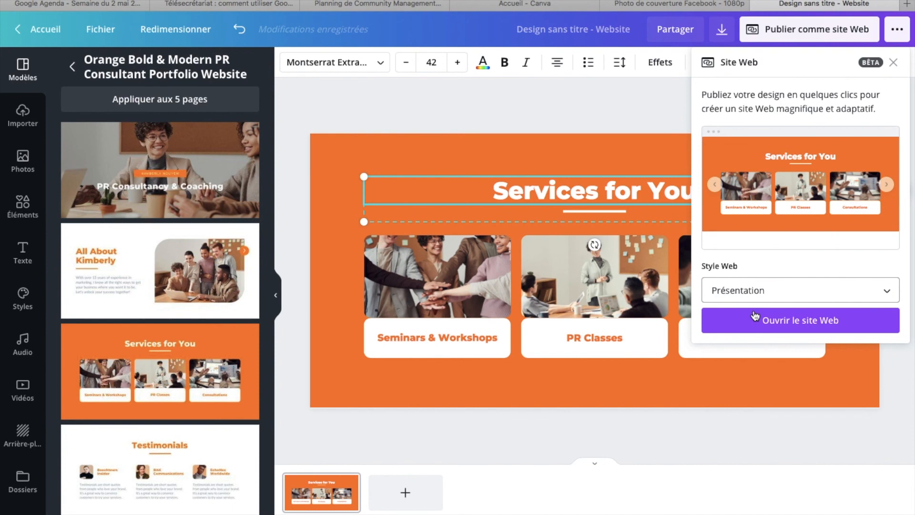
left_click(630, 101)
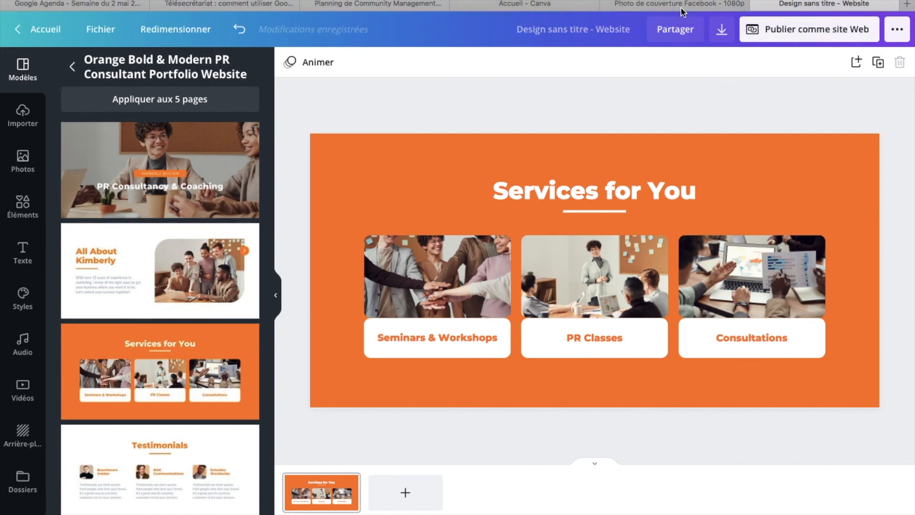
Close the website design, search the home page's design types for "pre" and create a Présentation design of 1920 × 1080 px
left_click(758, 5)
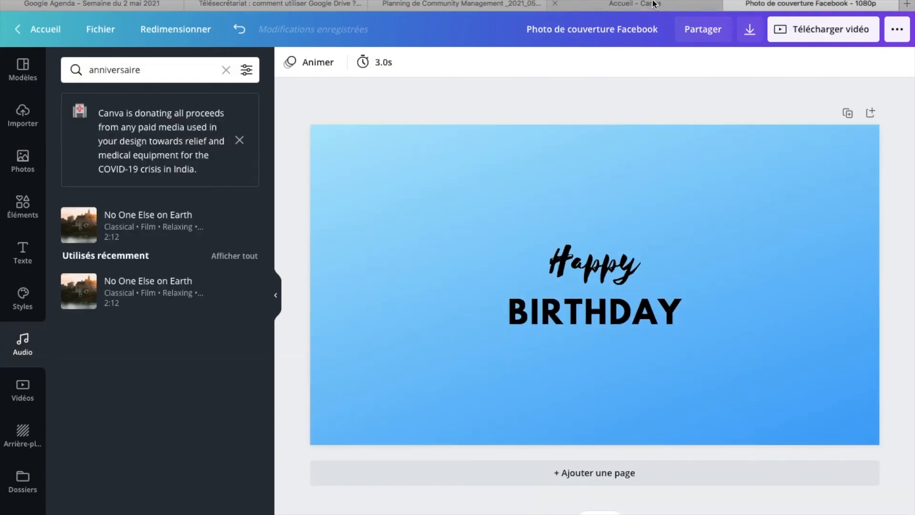
left_click(633, 5)
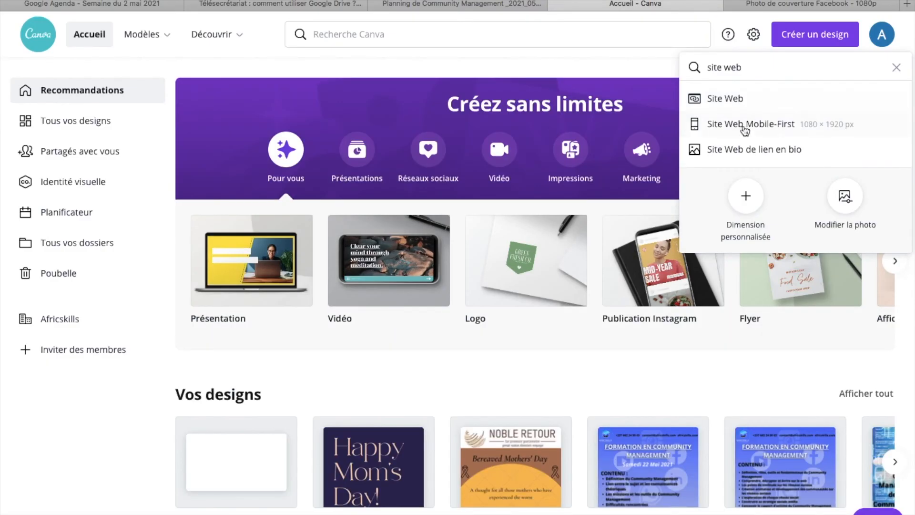
triple_click(772, 72)
type("pre")
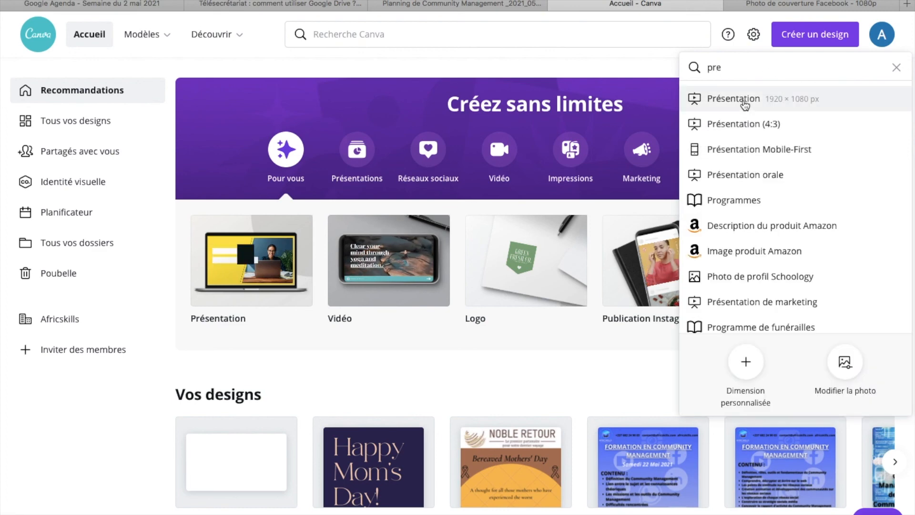
left_click(729, 99)
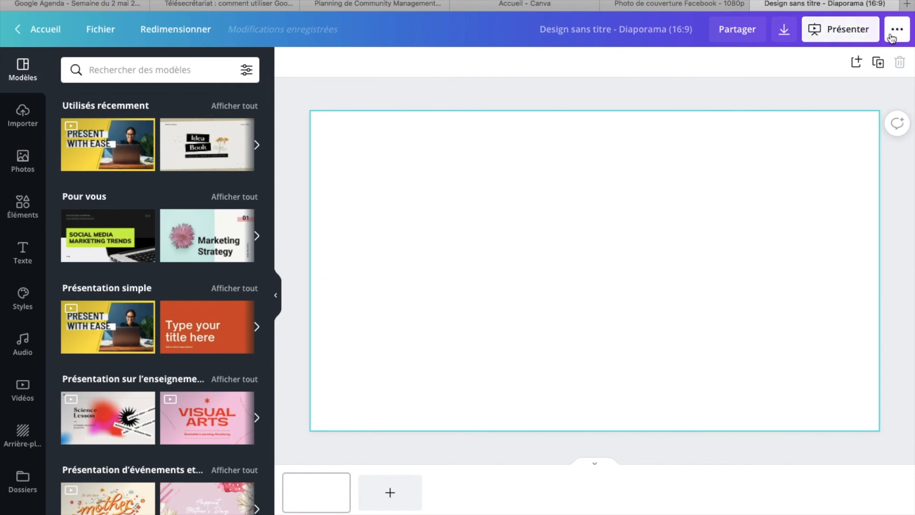
Examine the Présenter and Présenter Enregistrer options of the blank presentation, and close them
left_click(849, 32)
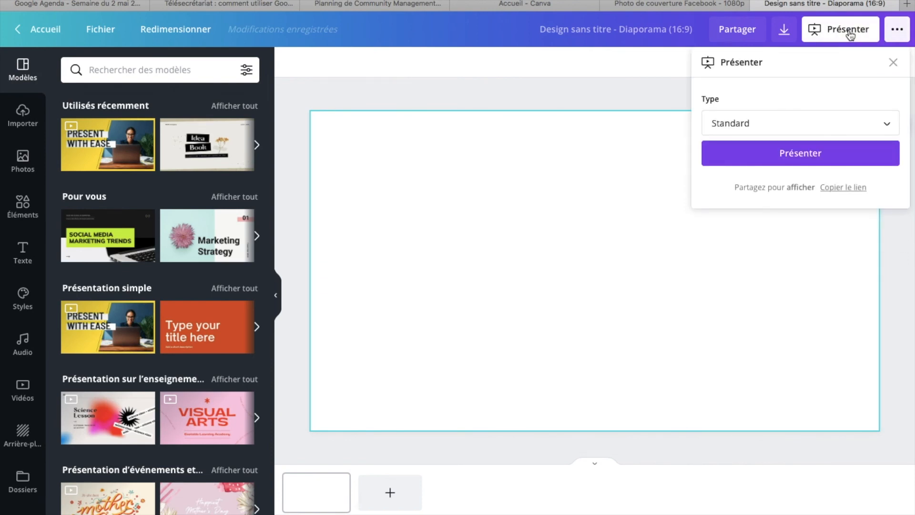
left_click(888, 58)
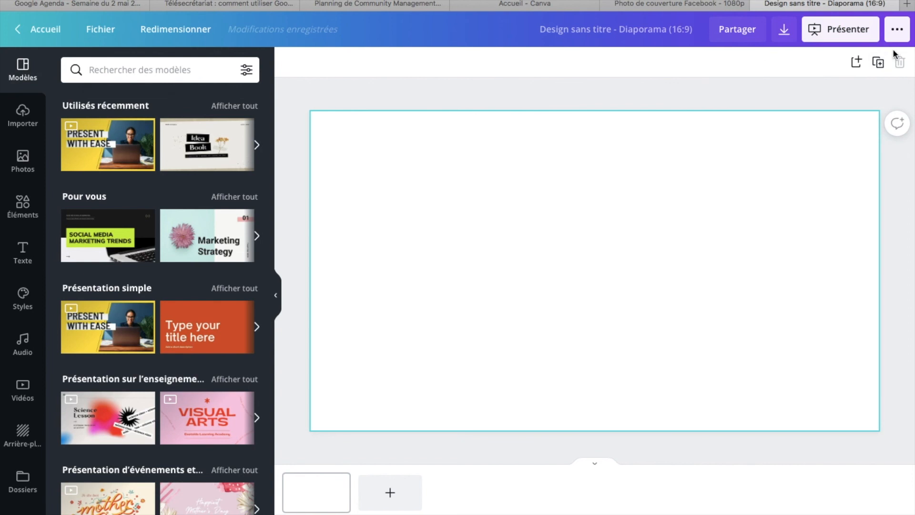
left_click(897, 30)
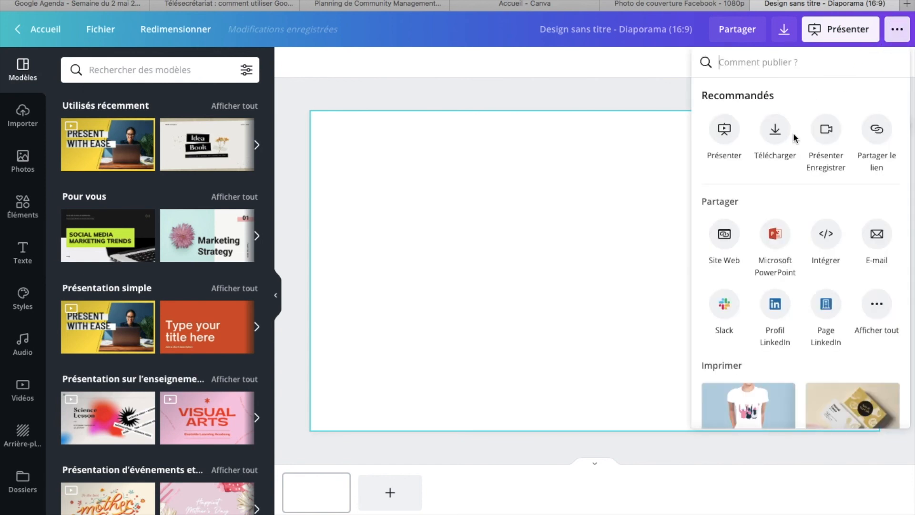
left_click(820, 142)
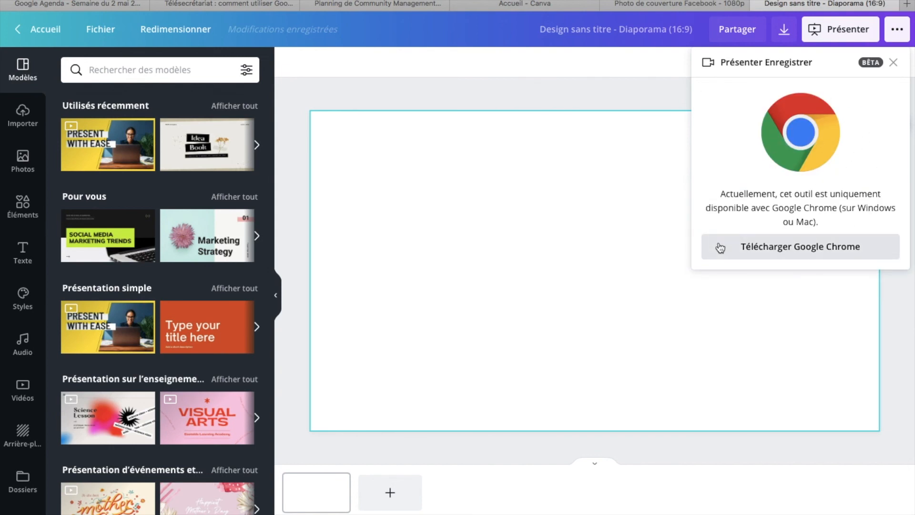
left_click(894, 62)
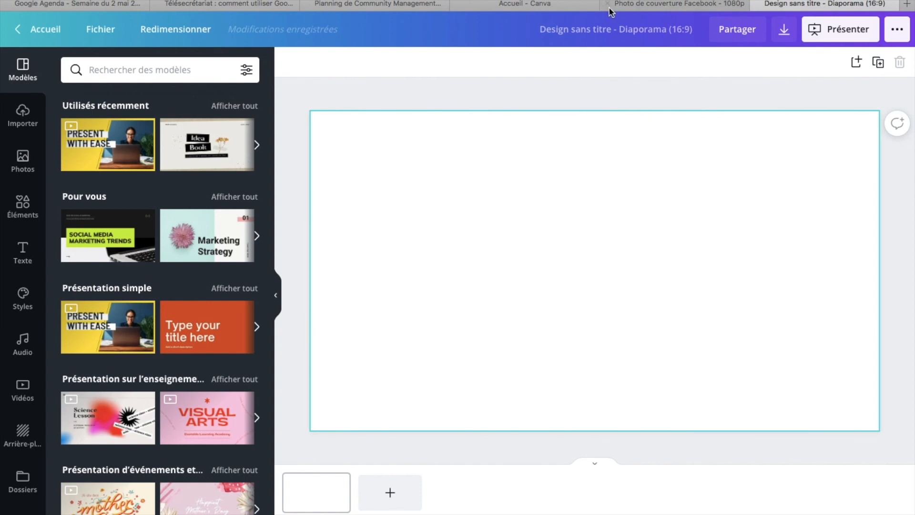
Close the presentation design and take the browser out of full-screen mode
left_click(754, 5)
left_click(39, 4)
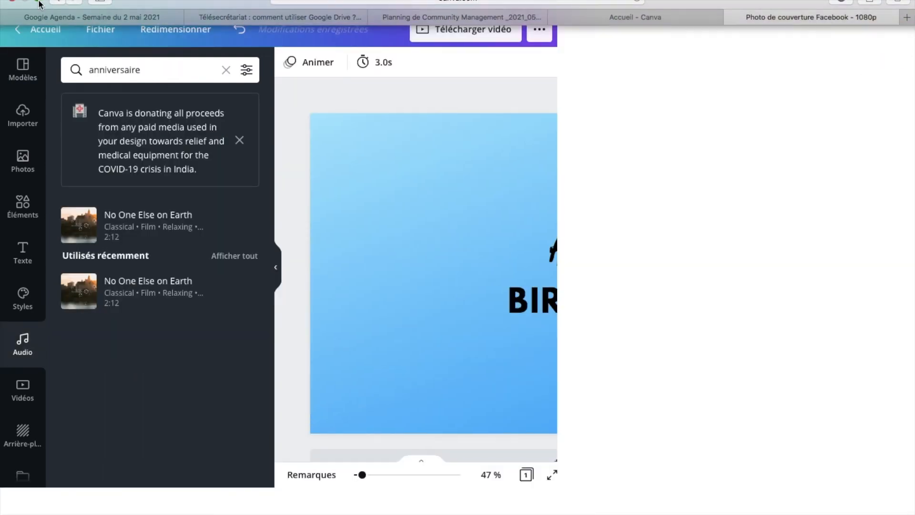